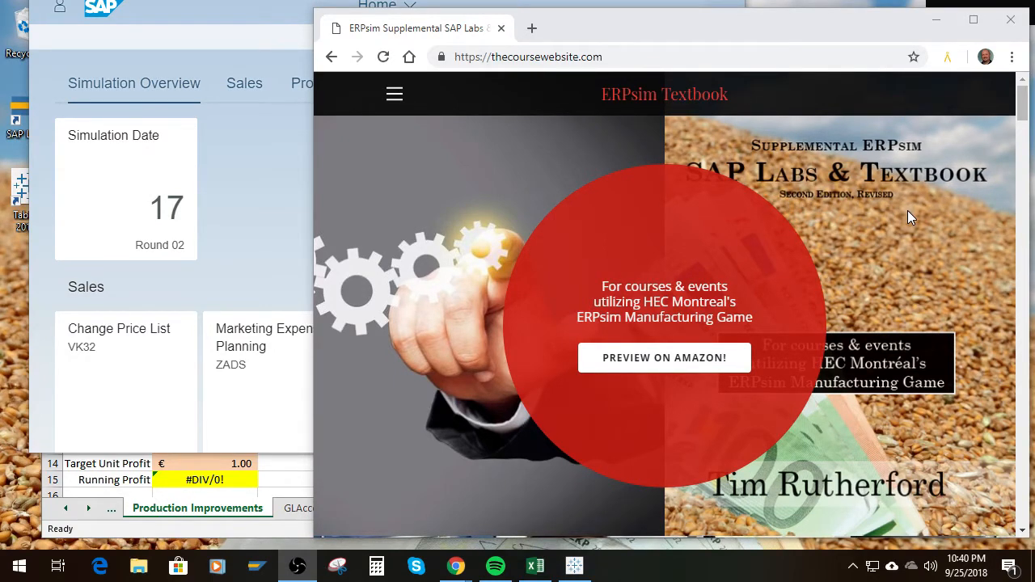
Look through the ERPsim textbook website's content overview, purchase, video and author sections, and clear its window away
scroll(899, 218, "down", 5)
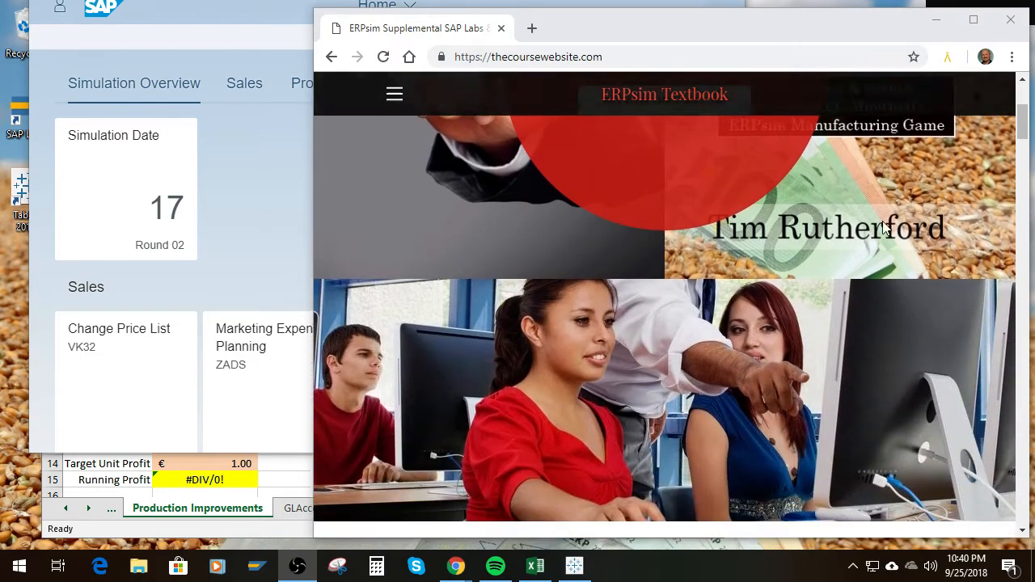
scroll(882, 229, "down", 7)
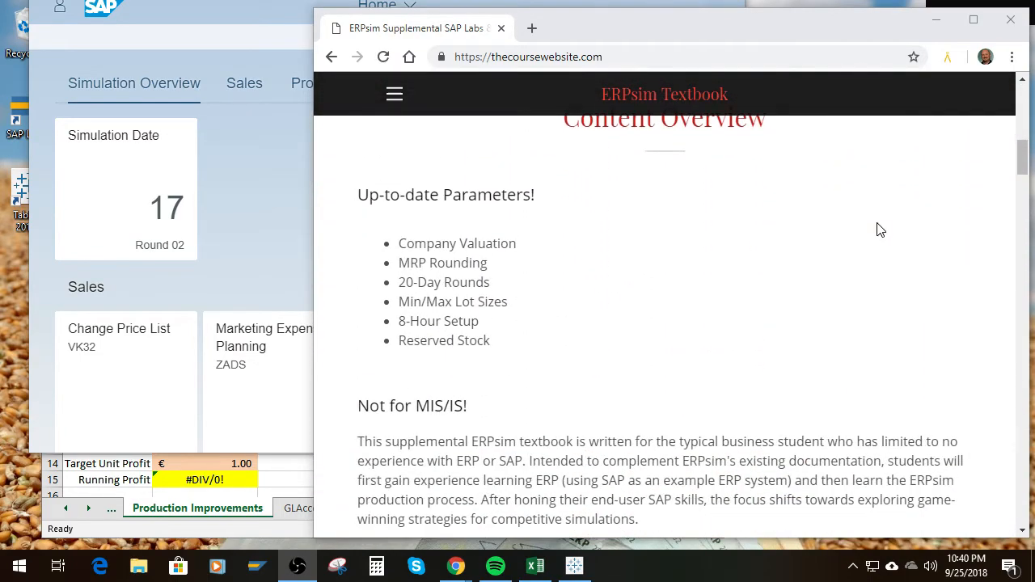
scroll(880, 229, "down", 10)
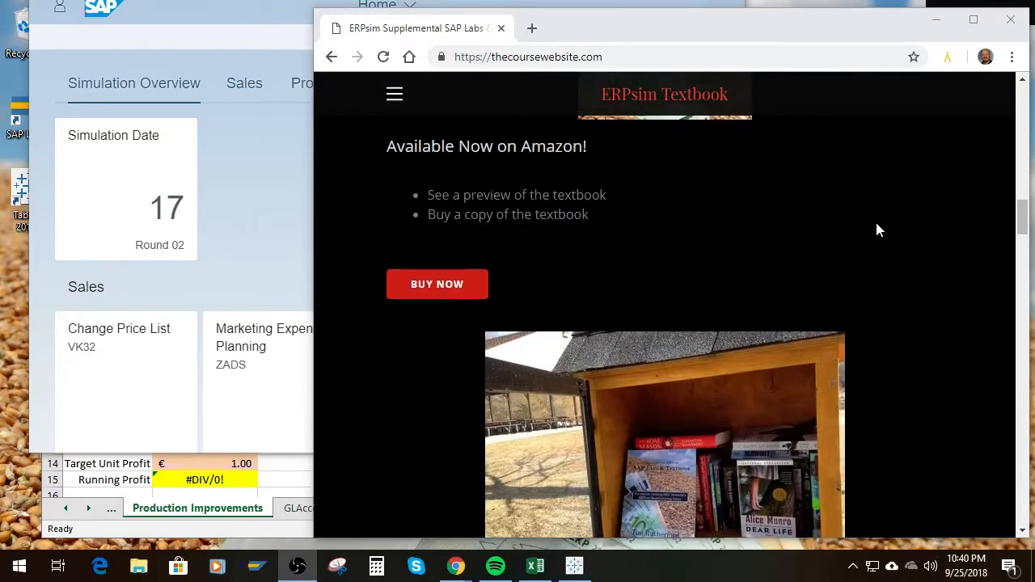
scroll(879, 230, "down", 5)
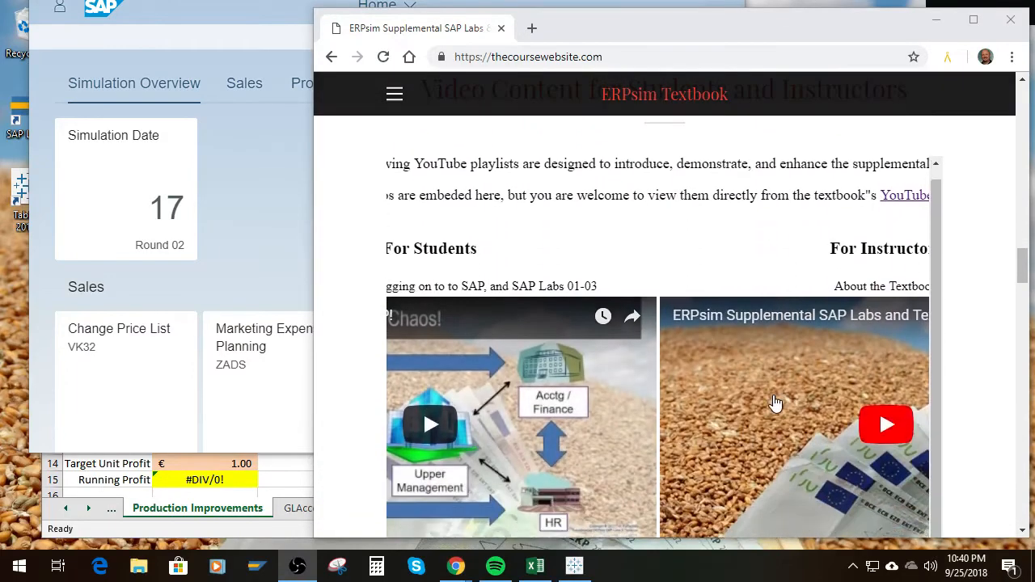
scroll(970, 318, "down", 9)
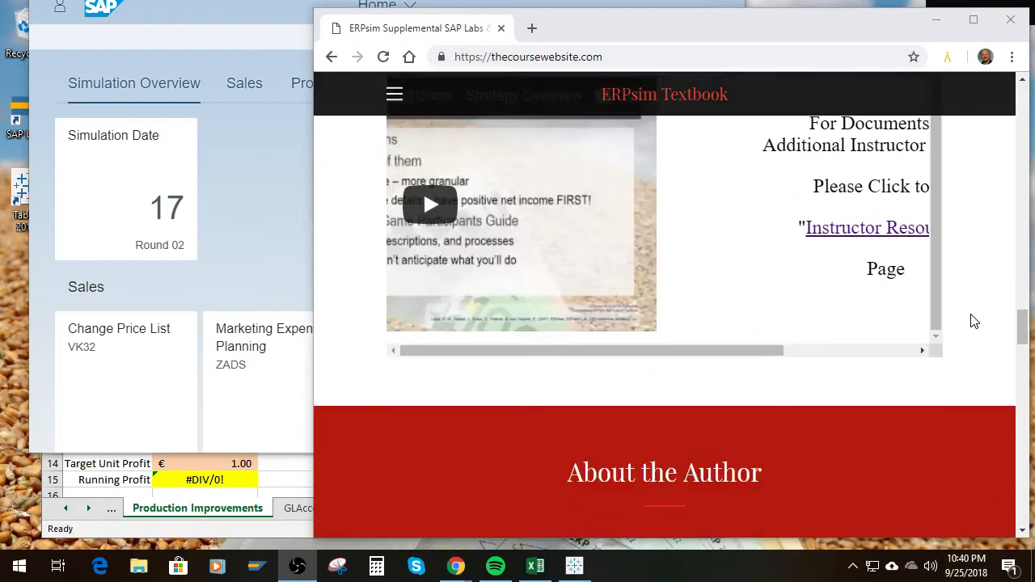
scroll(973, 320, "down", 5)
scroll(971, 321, "up", 5)
scroll(962, 322, "down", 8)
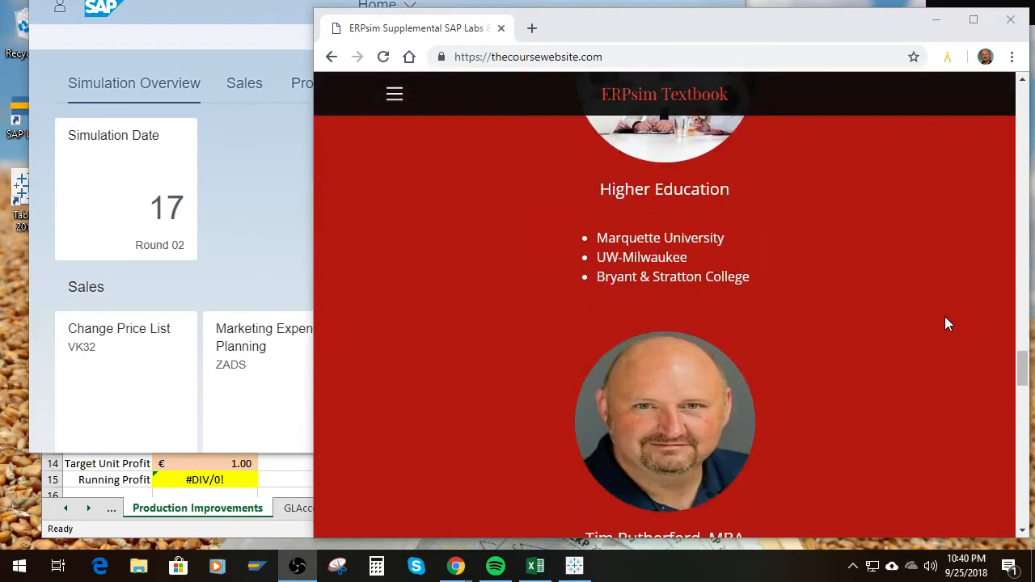
scroll(863, 348, "up", 2)
left_click_drag(1024, 369, 948, 31)
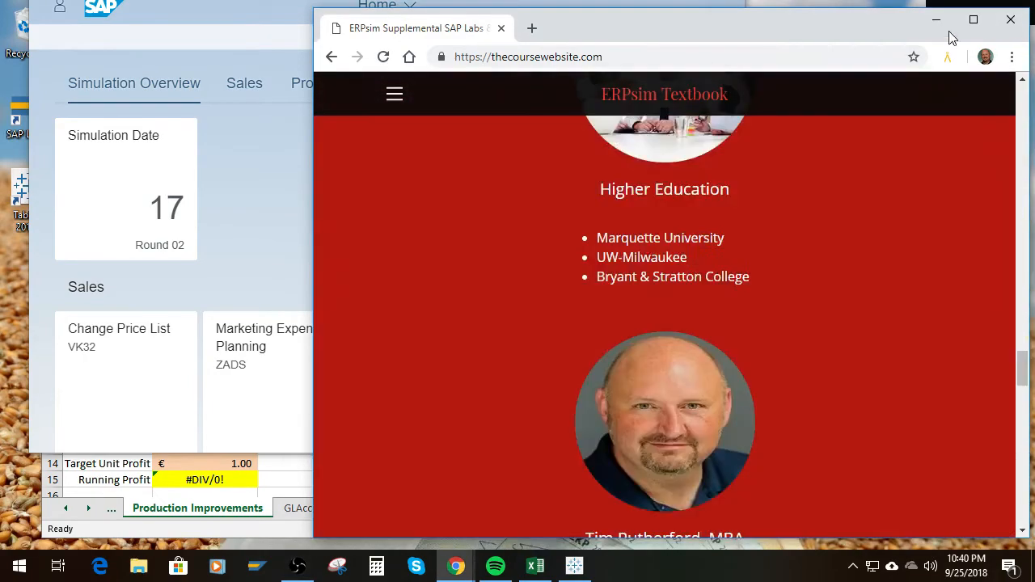
left_click_drag(812, 29, 453, 0)
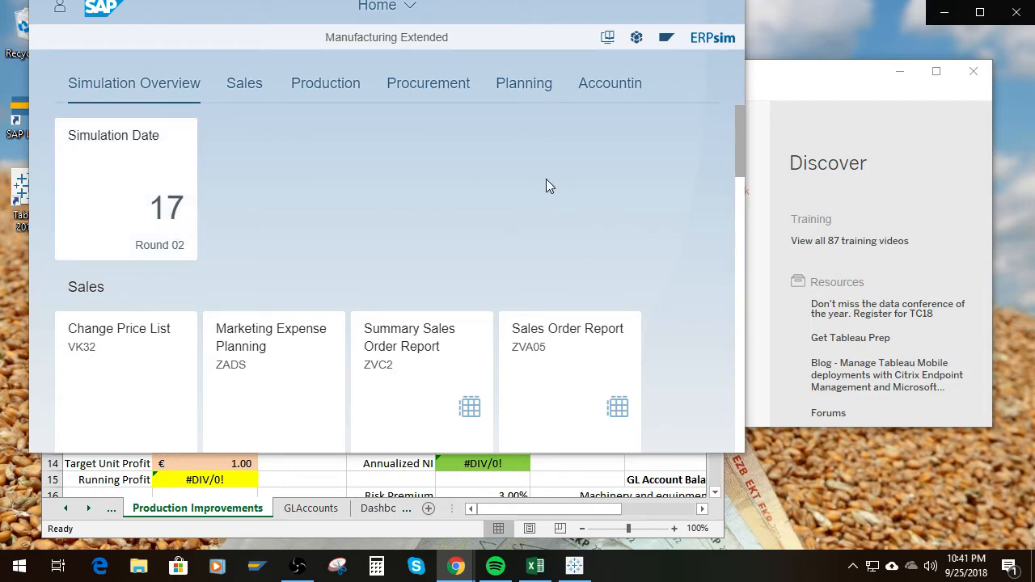
Examine the Sales, Production and Procurement tiles on the Manufacturing Extended home page, and clear its window away
scroll(547, 183, "down", 5)
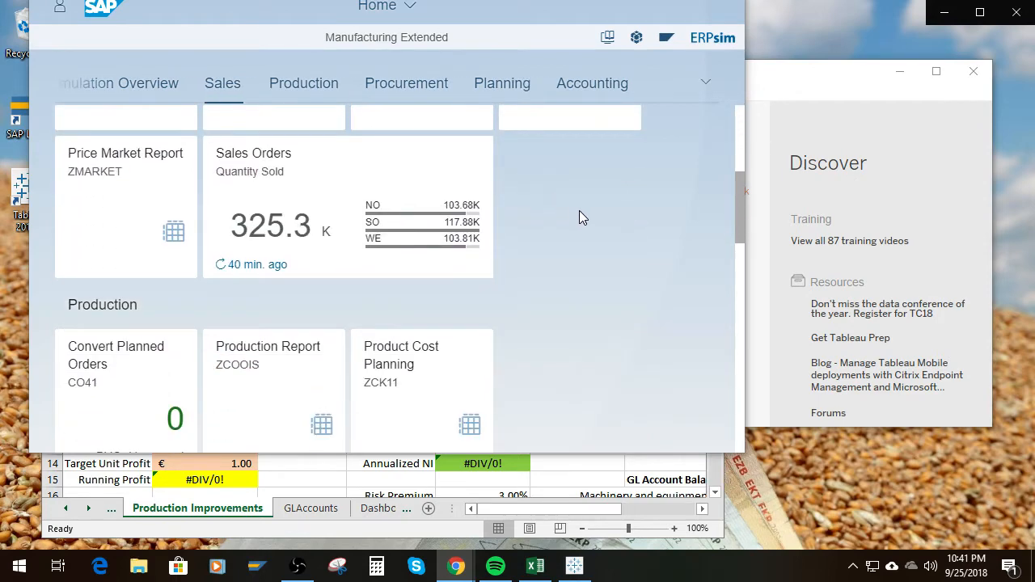
scroll(584, 217, "down", 1)
scroll(446, 227, "up", 2)
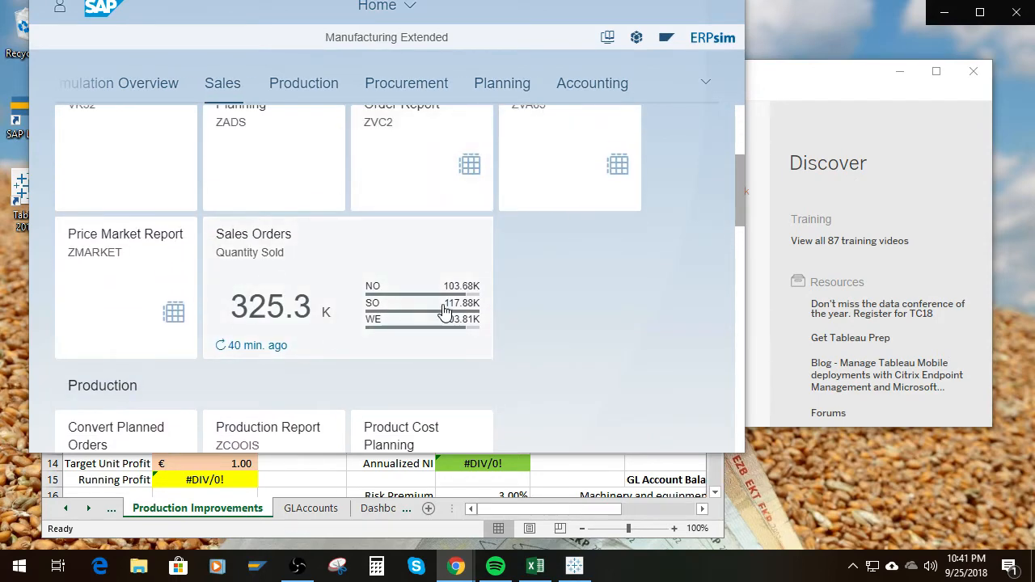
scroll(676, 255, "down", 4)
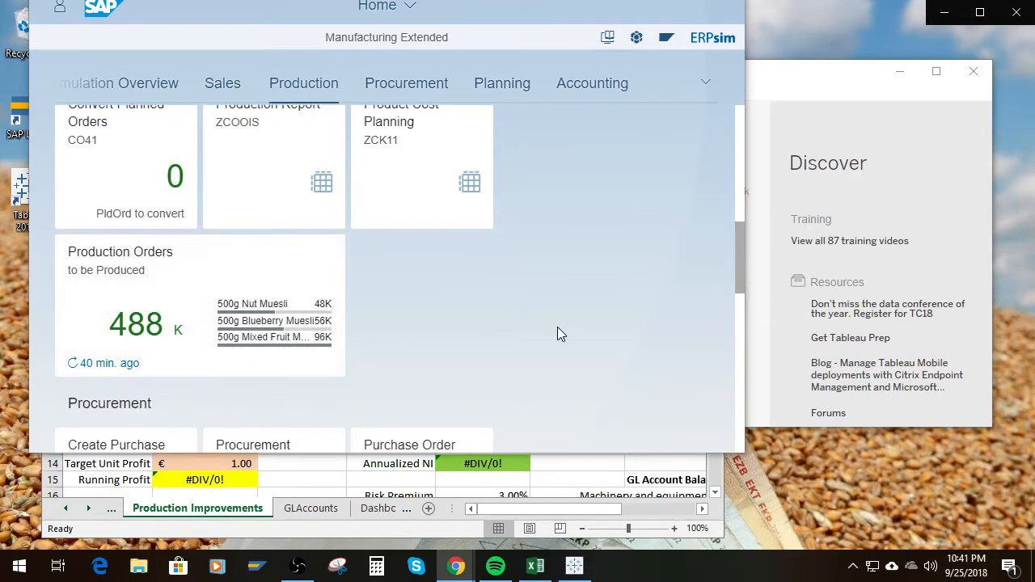
scroll(557, 327, "down", 1)
scroll(555, 324, "down", 2)
scroll(556, 324, "up", 2)
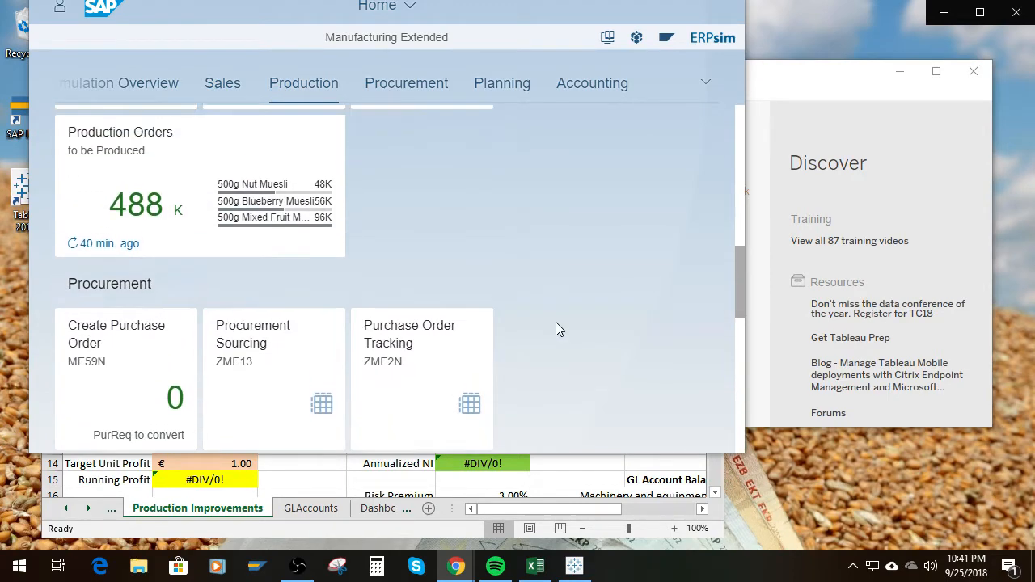
scroll(556, 327, "up", 1)
mouse_move(164, 322)
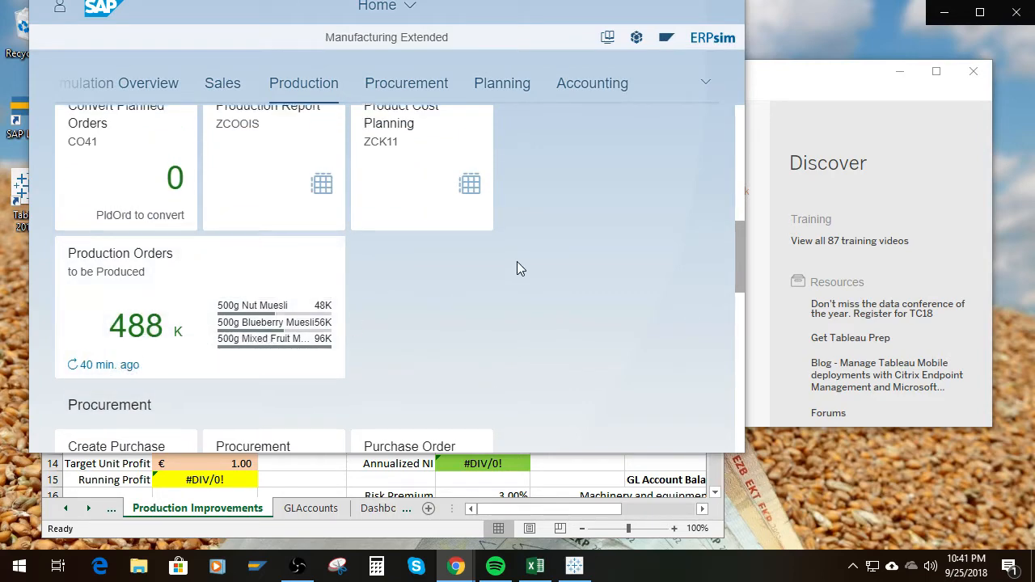
scroll(517, 262, "up", 4)
scroll(526, 286, "up", 3)
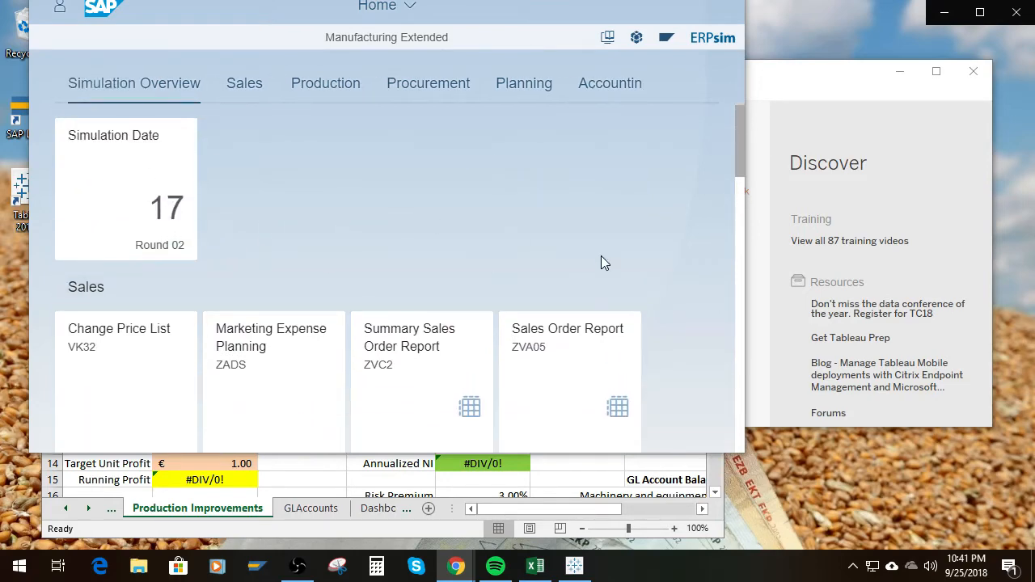
scroll(603, 265, "down", 2)
scroll(605, 268, "up", 2)
left_click_drag(518, 0, 635, 0)
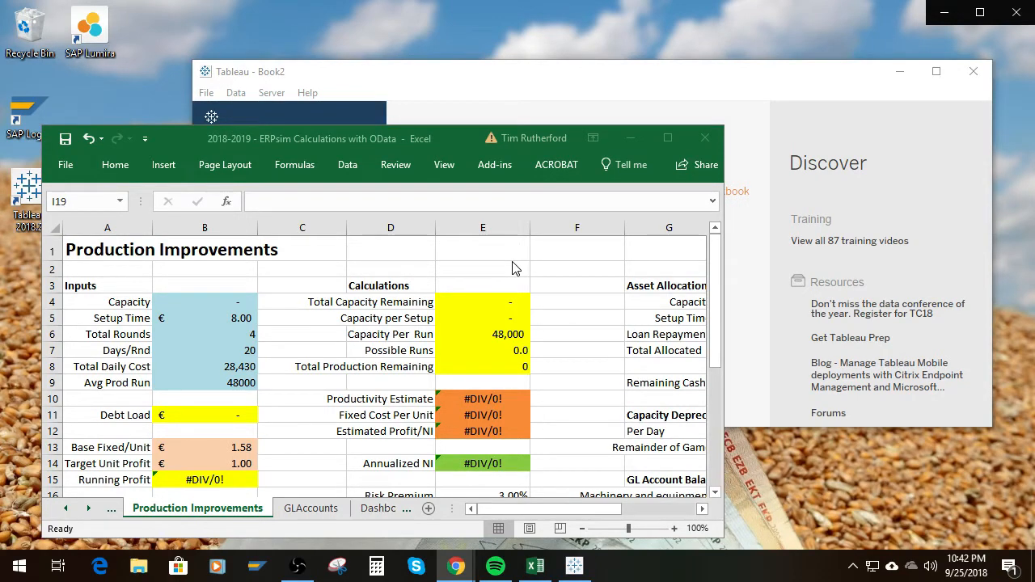
View the Production Improvements sheet of the ERPsim calculations workbook full screen, and minimize the workbook
left_click_drag(447, 135, 488, 54)
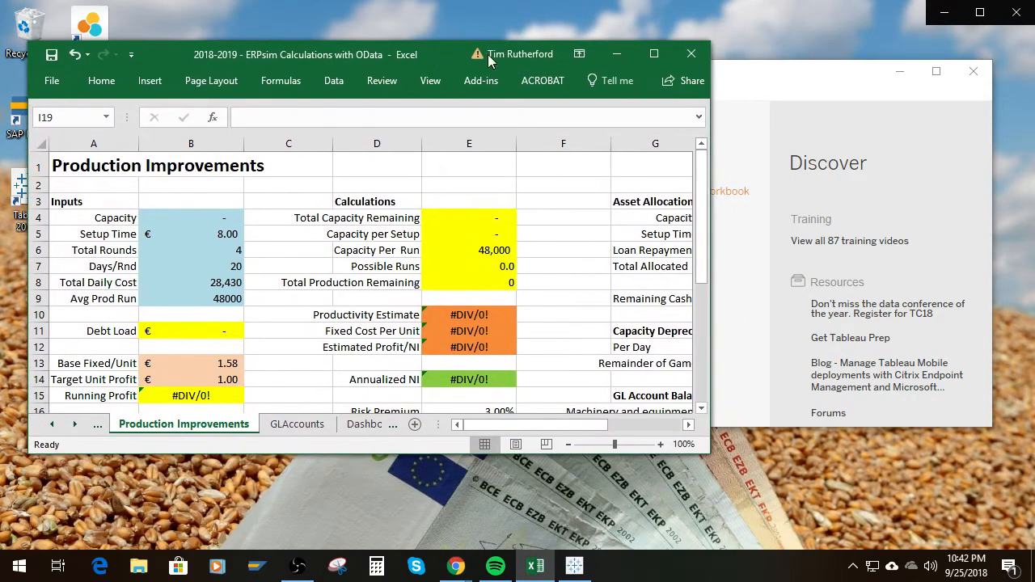
left_click(654, 53)
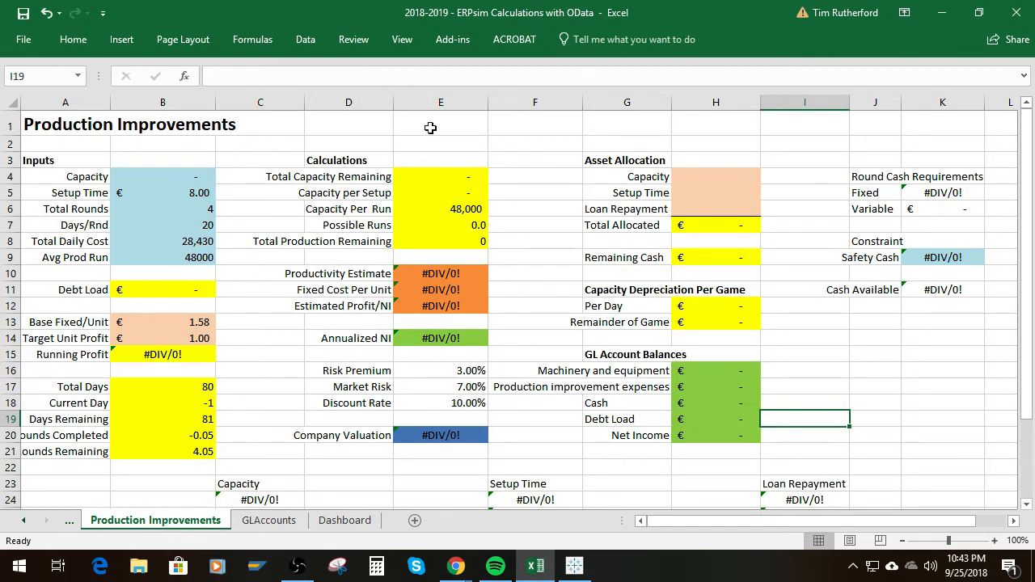
left_click(940, 15)
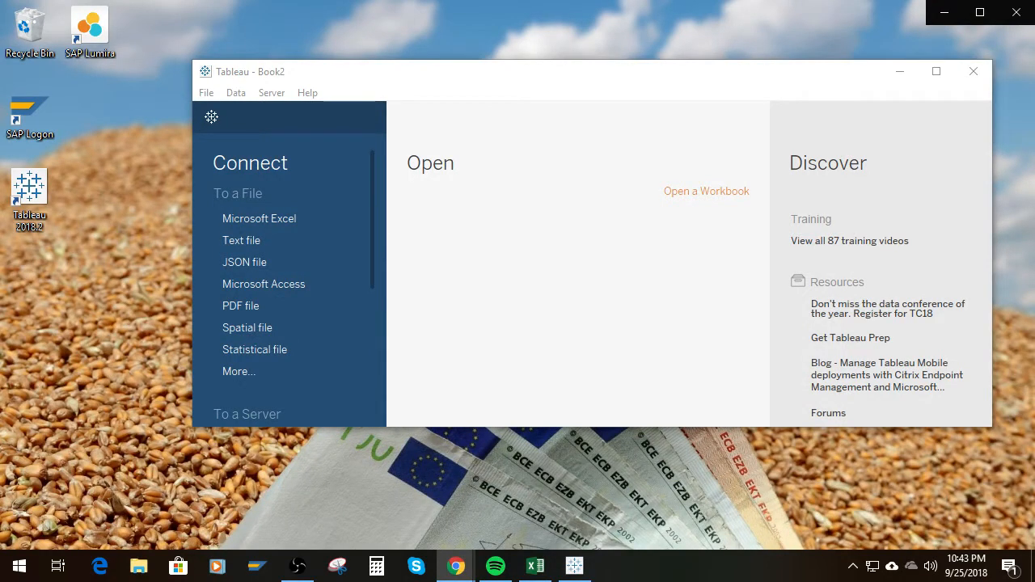
Bring up the ERPsim Learning Portal full screen in the browser and open the Manufacturing Extended game page
left_click_drag(752, 0, 514, 0)
left_click_drag(515, 0, 578, 16)
left_click(774, 28)
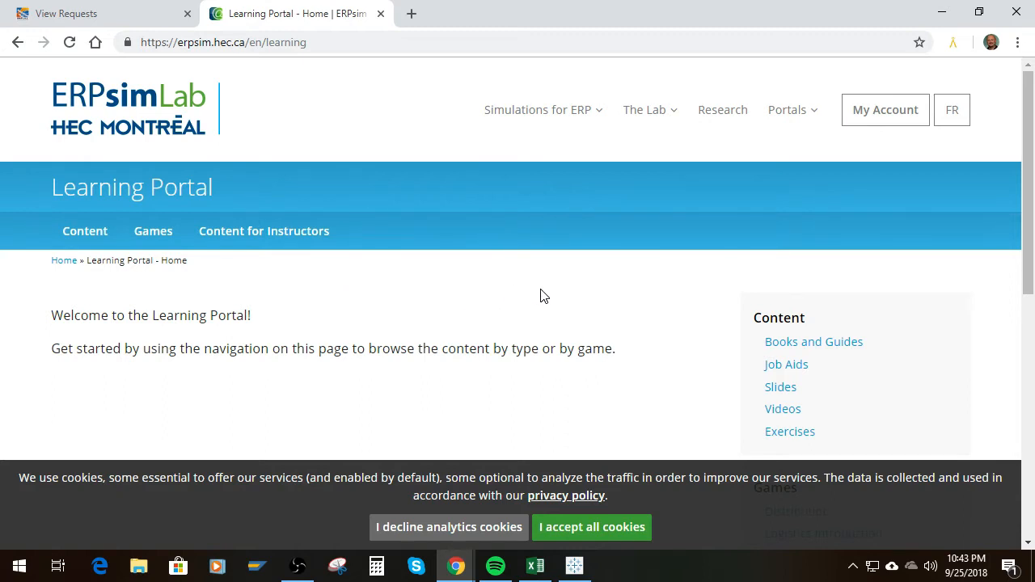
scroll(518, 296, "down", 2)
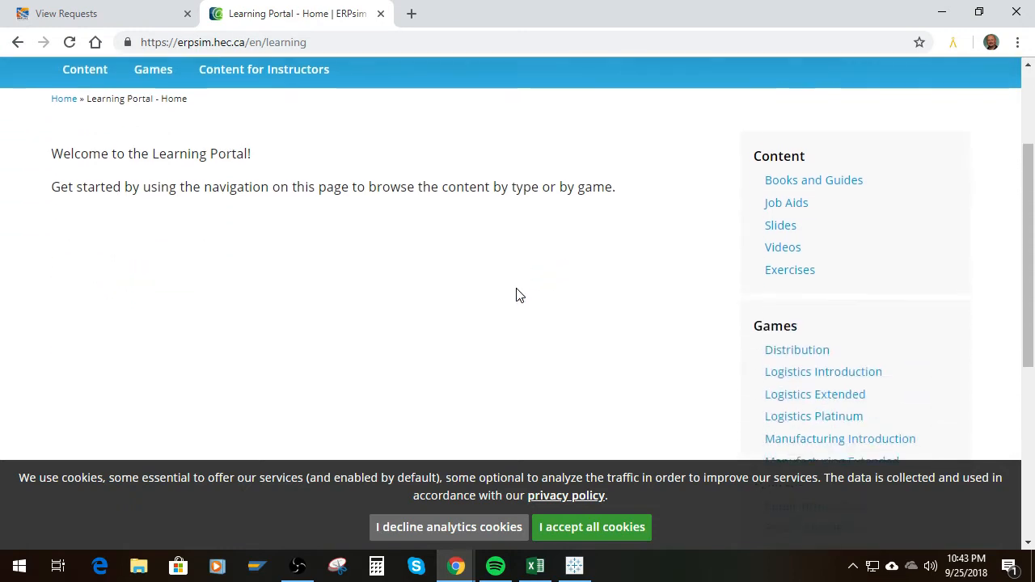
scroll(518, 296, "down", 2)
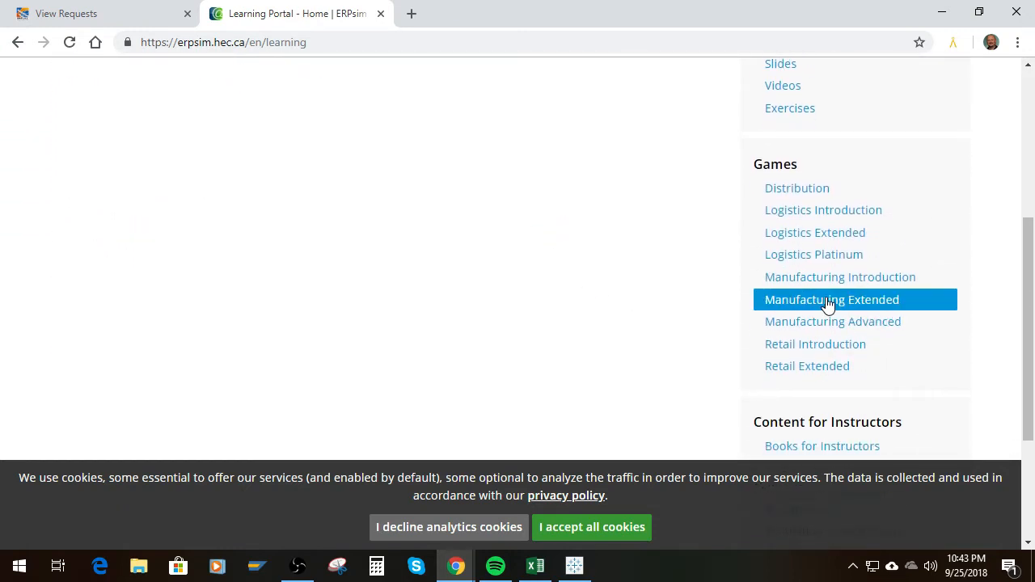
left_click(826, 304)
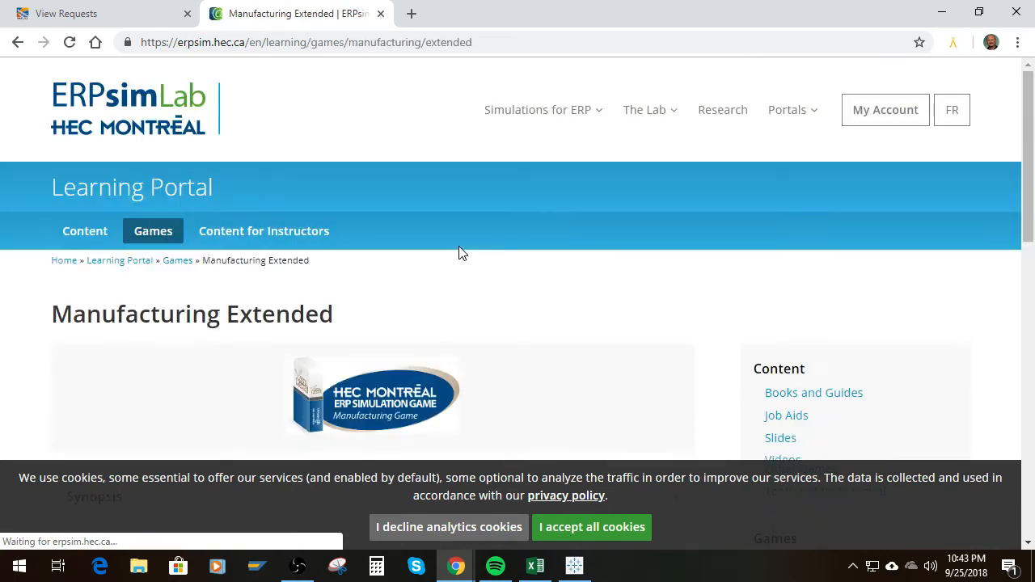
Open the "Reference Guide - ERPsim for SAP HANA" from the books associated with the Manufacturing Extended game
scroll(550, 250, "down", 2)
scroll(546, 254, "down", 8)
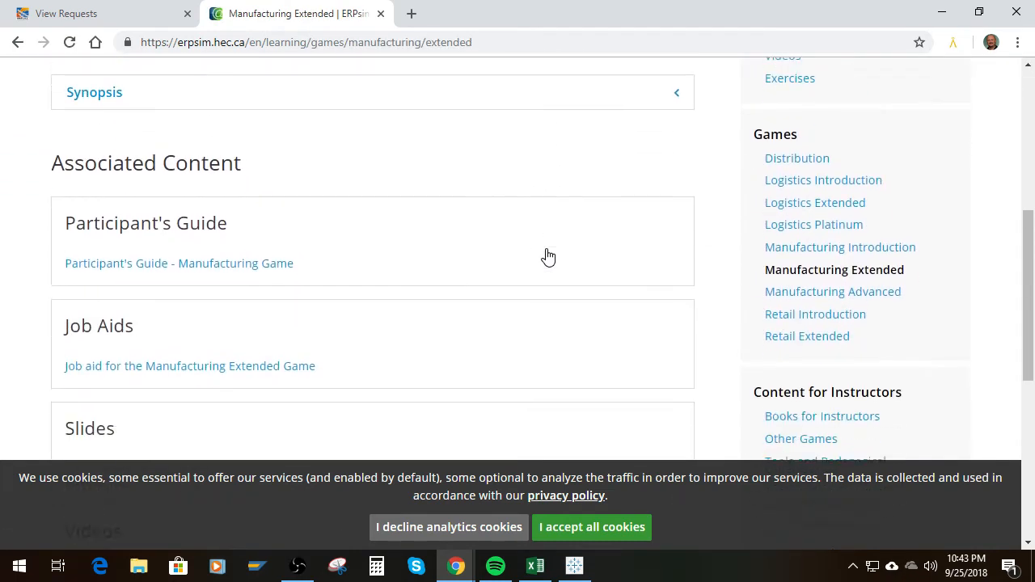
scroll(546, 255, "down", 1)
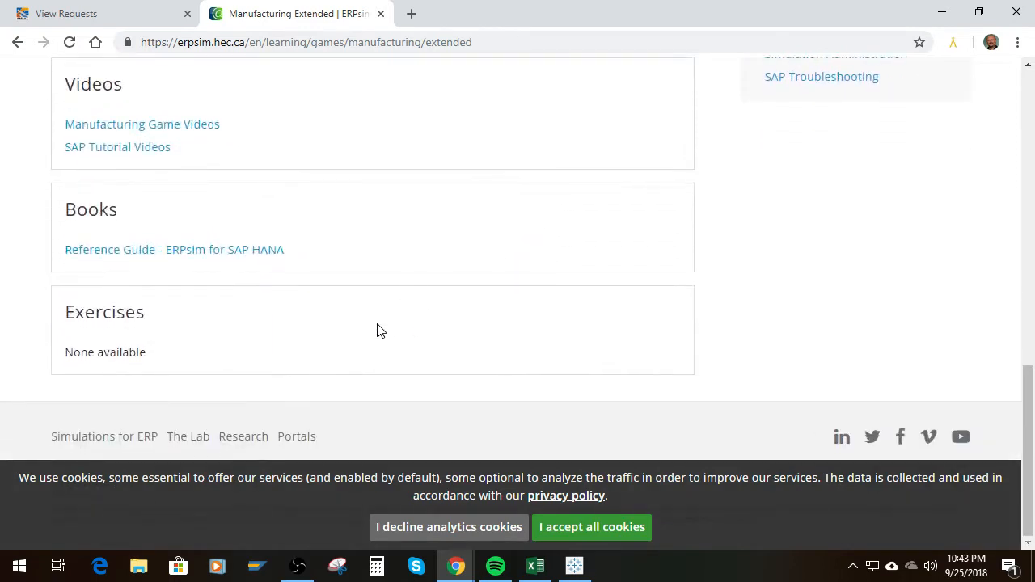
left_click(209, 254)
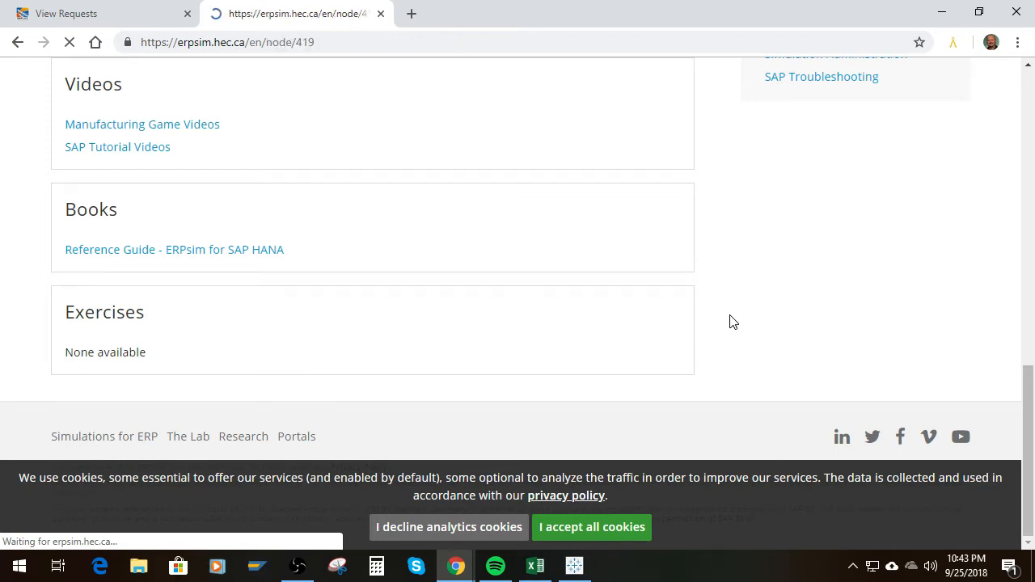
Examine the 2017-2018 / R6 reference guide entry and the tool-specific OData instructions table
scroll(621, 324, "down", 3)
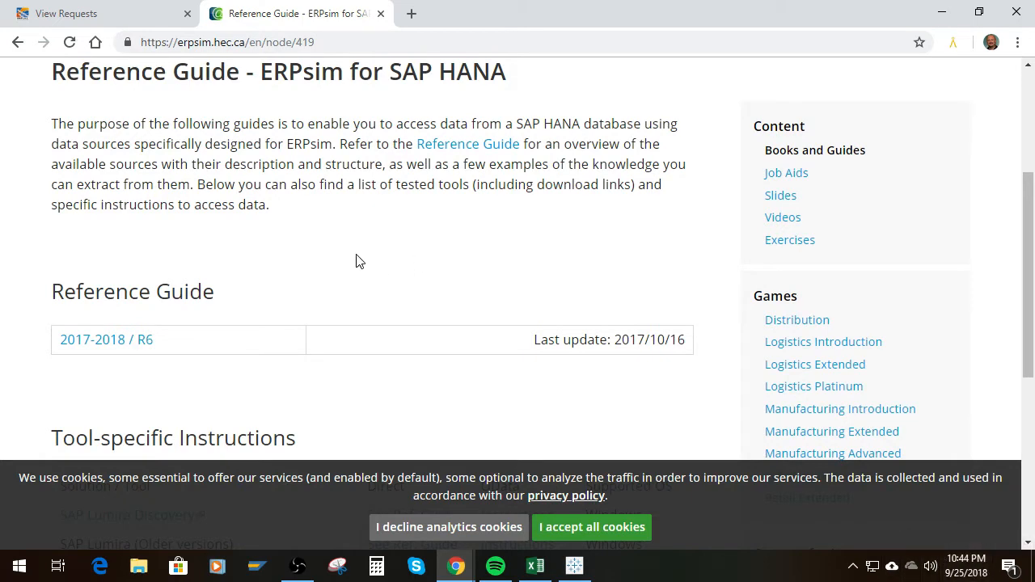
scroll(355, 261, "down", 2)
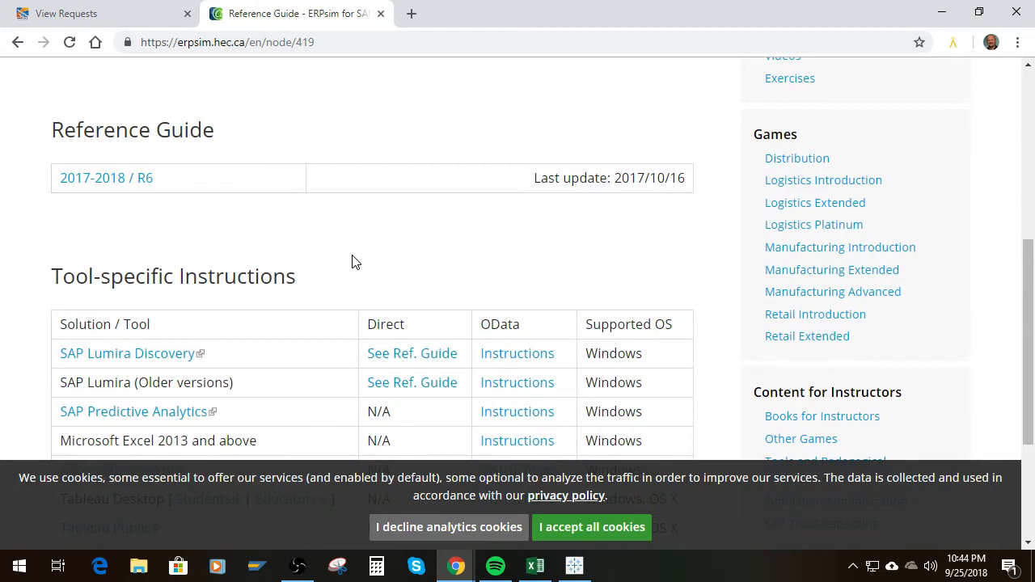
scroll(352, 262, "up", 2)
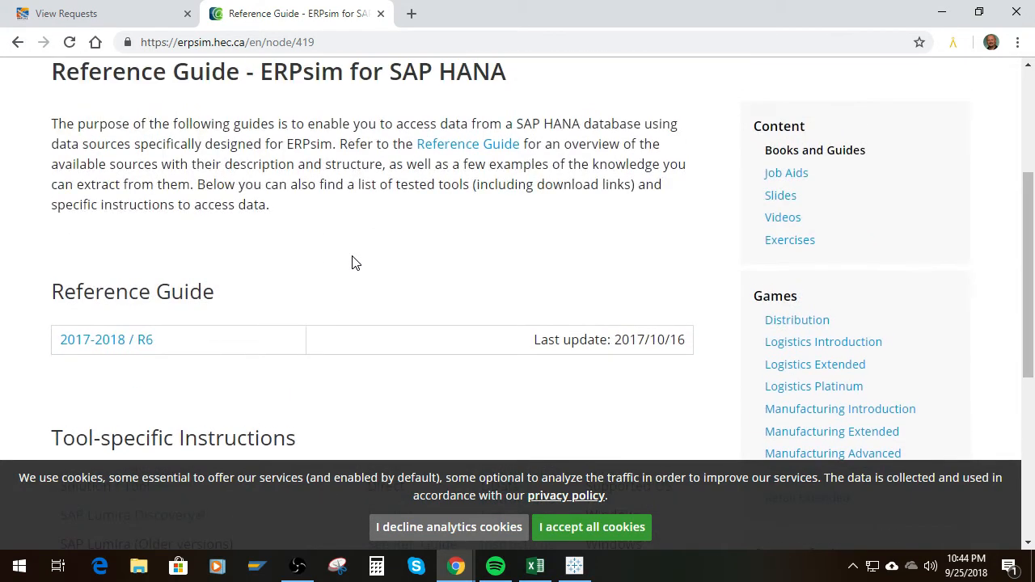
scroll(348, 263, "down", 3)
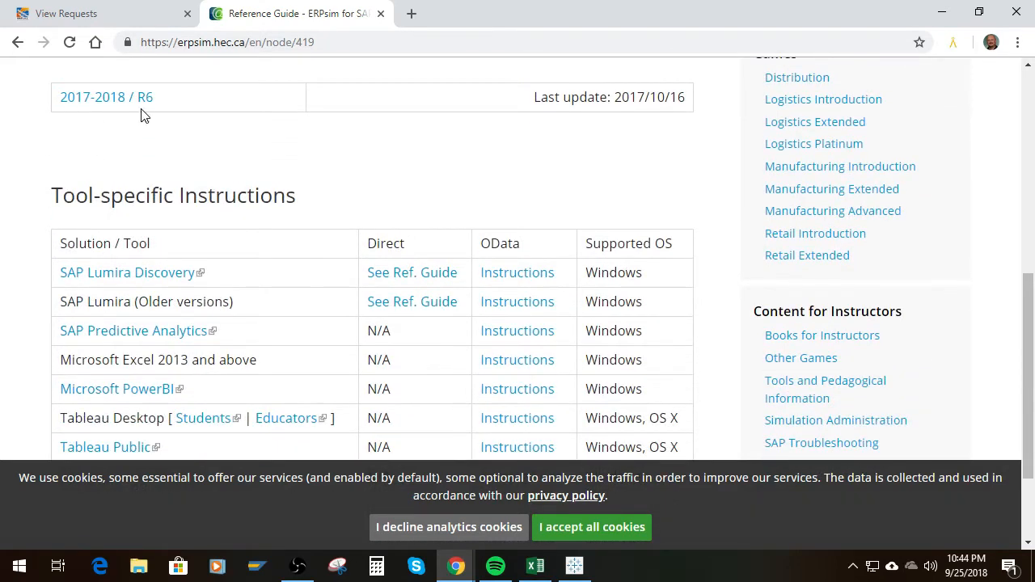
scroll(387, 166, "up", 1)
scroll(388, 166, "up", 1)
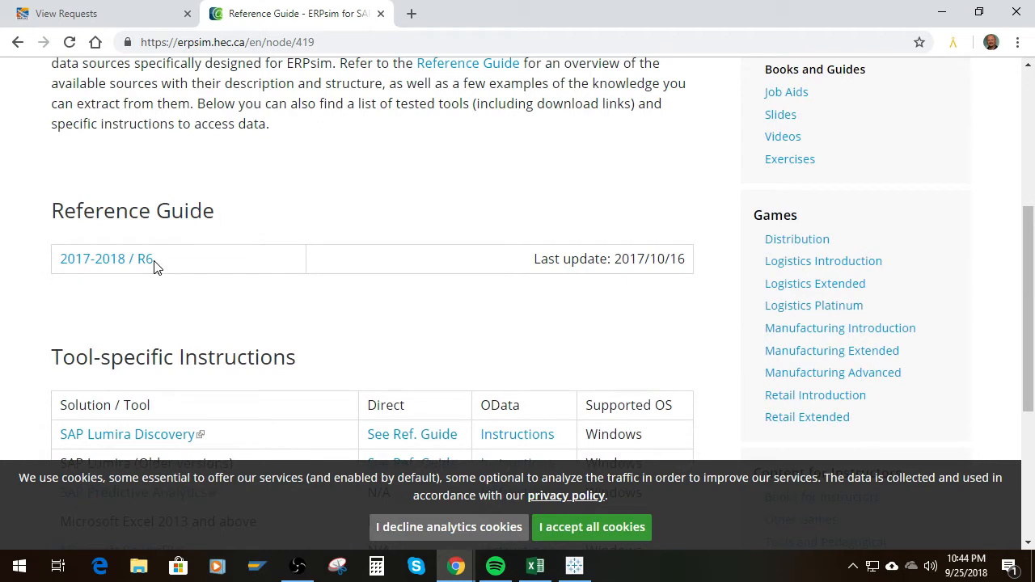
scroll(309, 314, "down", 2)
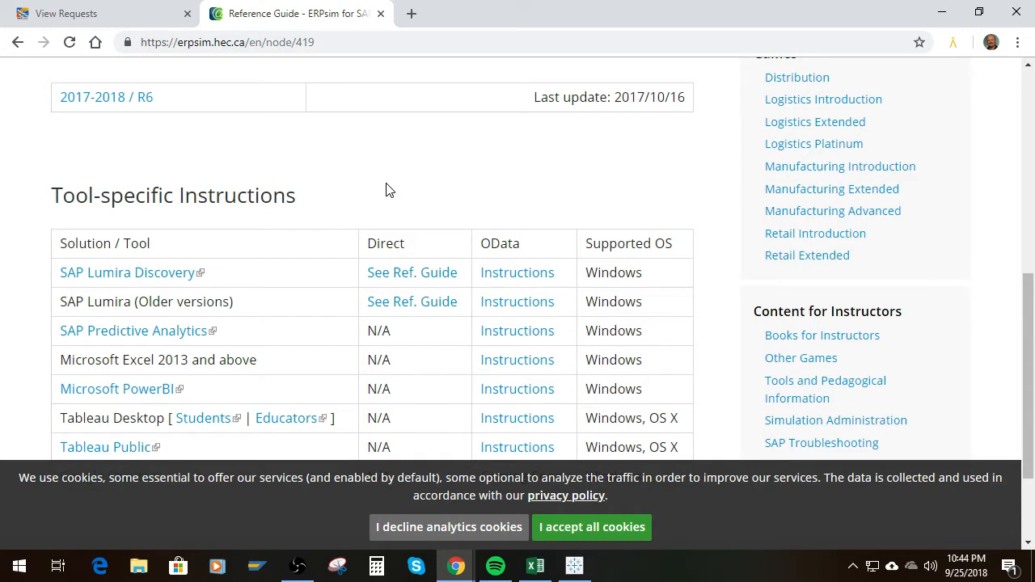
scroll(622, 179, "down", 1)
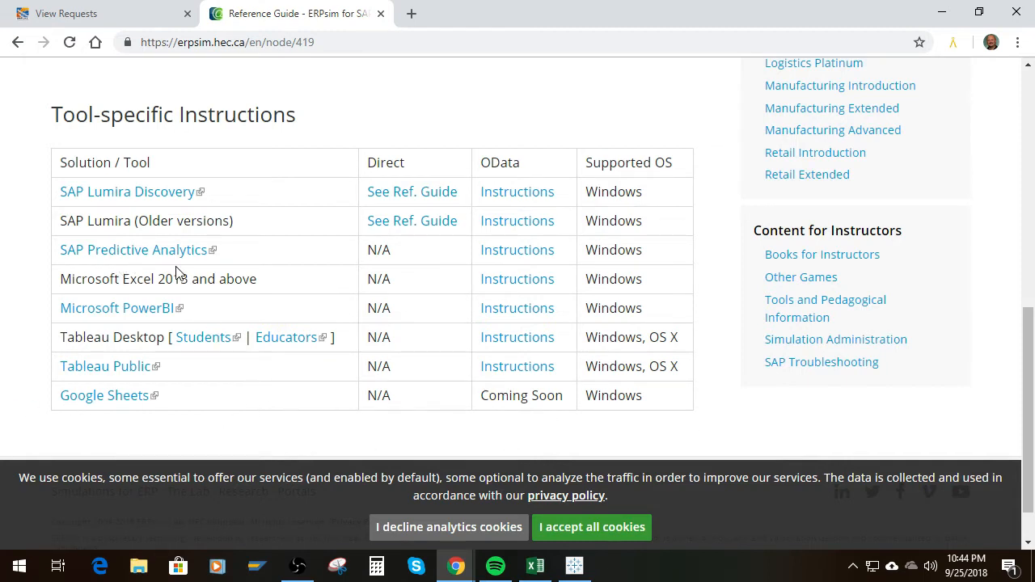
scroll(280, 256, "up", 2)
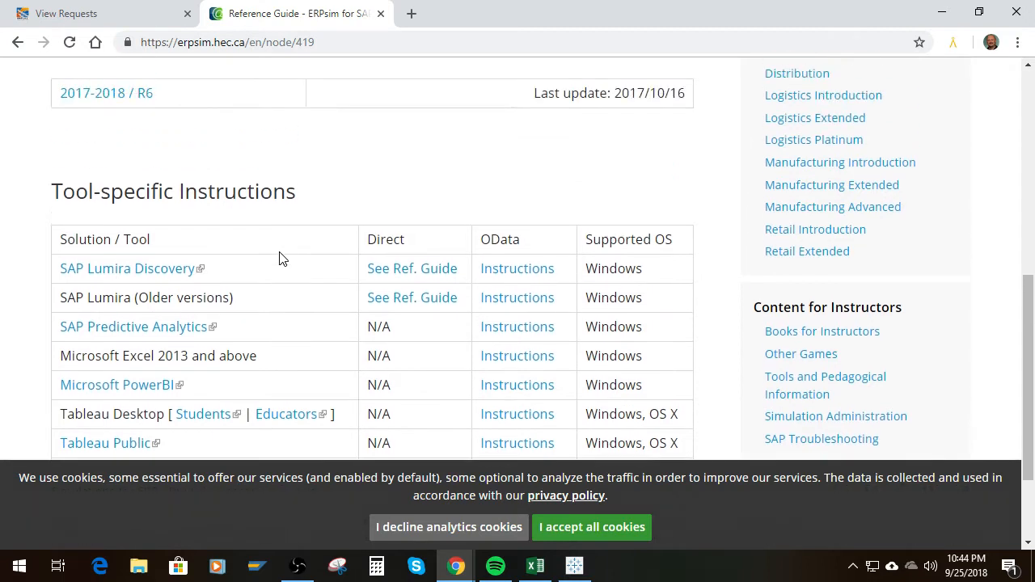
scroll(280, 257, "down", 1)
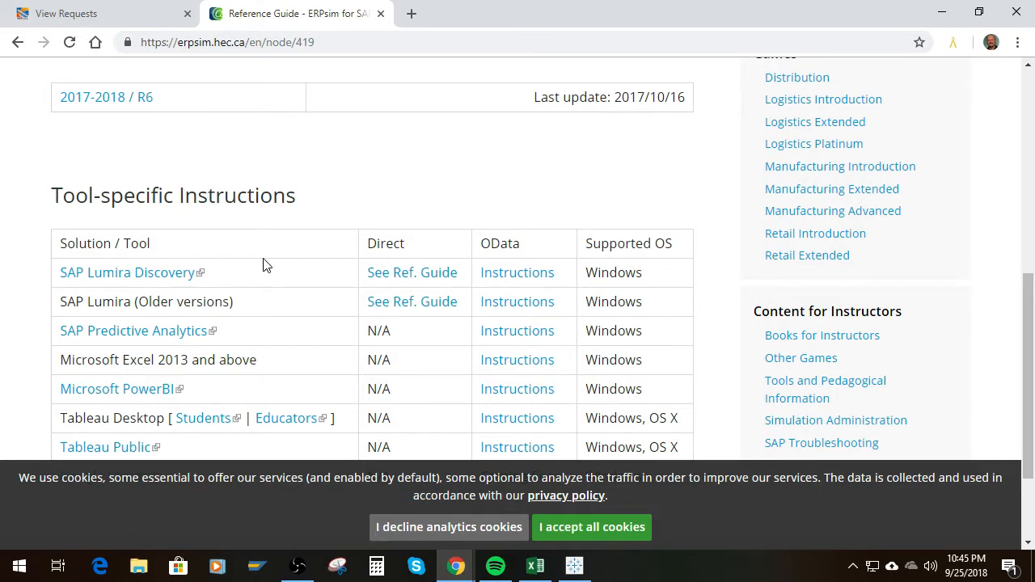
Switch to the UCC View Requests page and view the ERPsim OData URLs
left_click(103, 14)
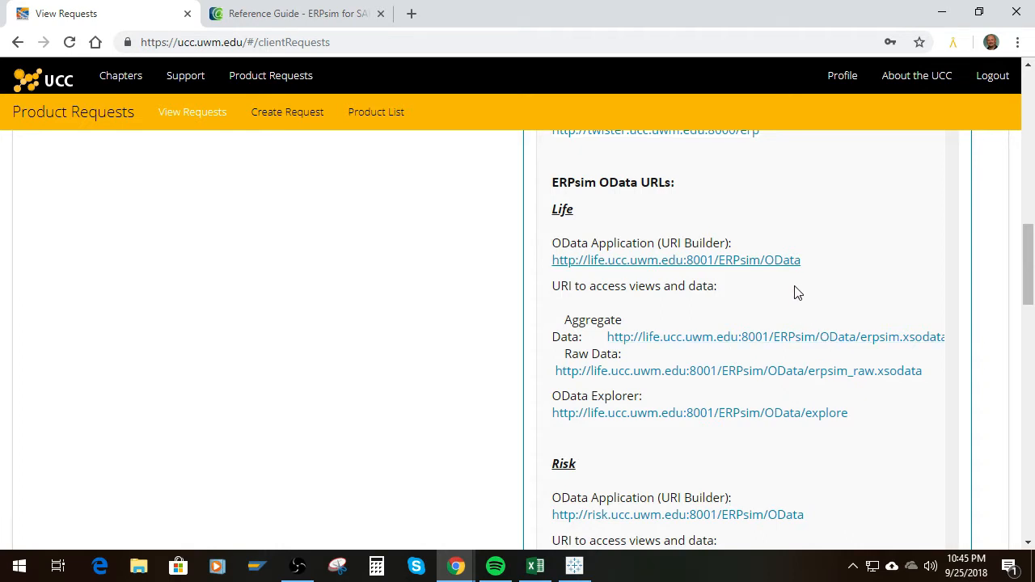
Open the Life server's OData Application (URI Builder) link in a new browser tab and switch to that tab
right_click(705, 263)
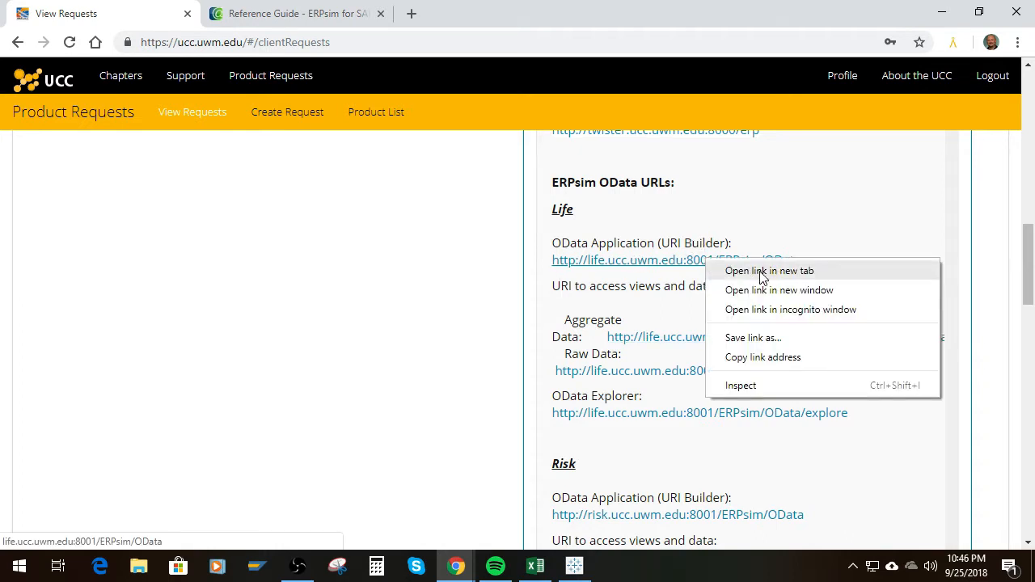
left_click(761, 271)
left_click(300, 16)
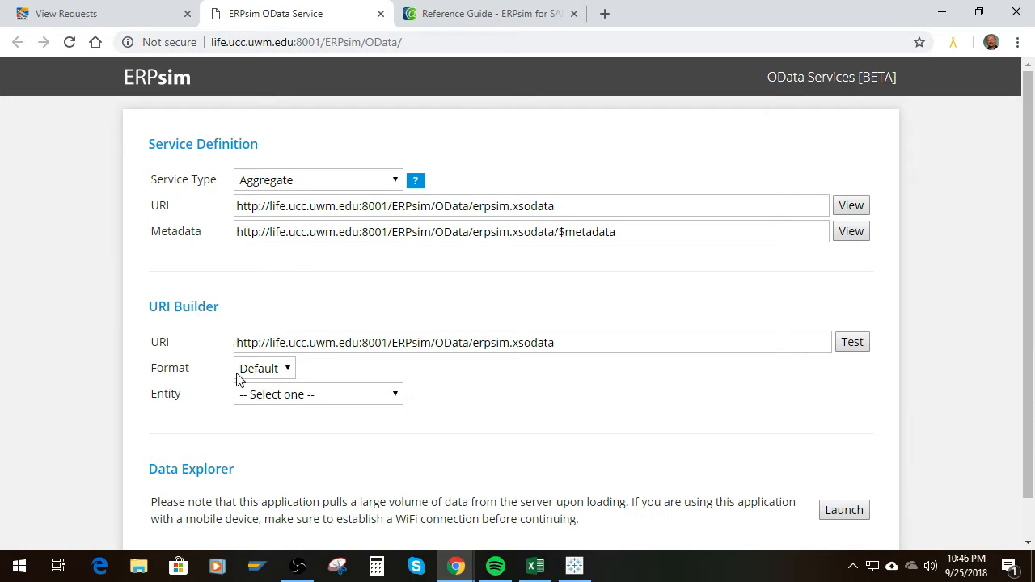
Examine the Format and Entity choices offered in the URI Builder for the Aggregate service
scroll(227, 380, "down", 2)
left_click(283, 326)
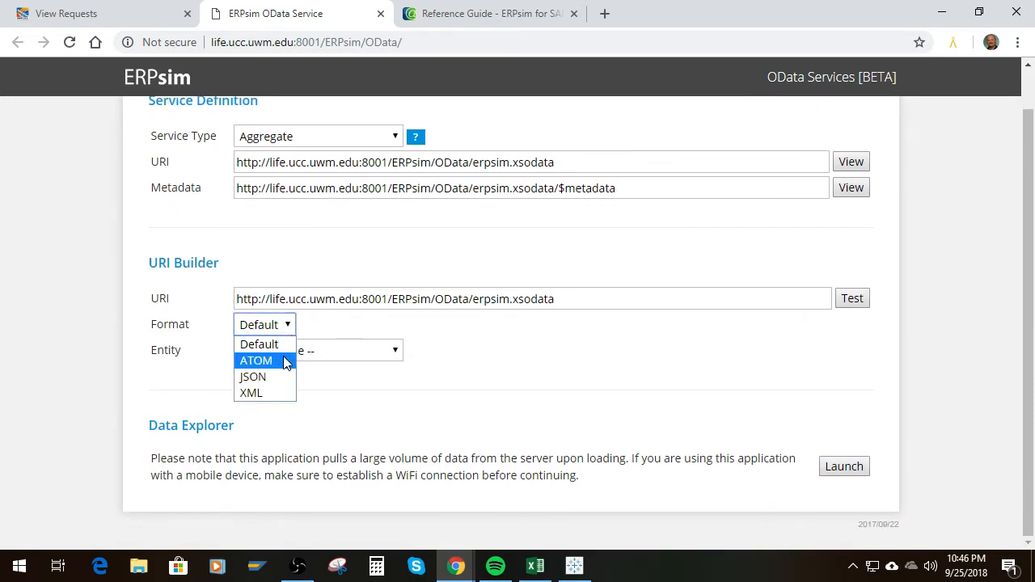
left_click(469, 349)
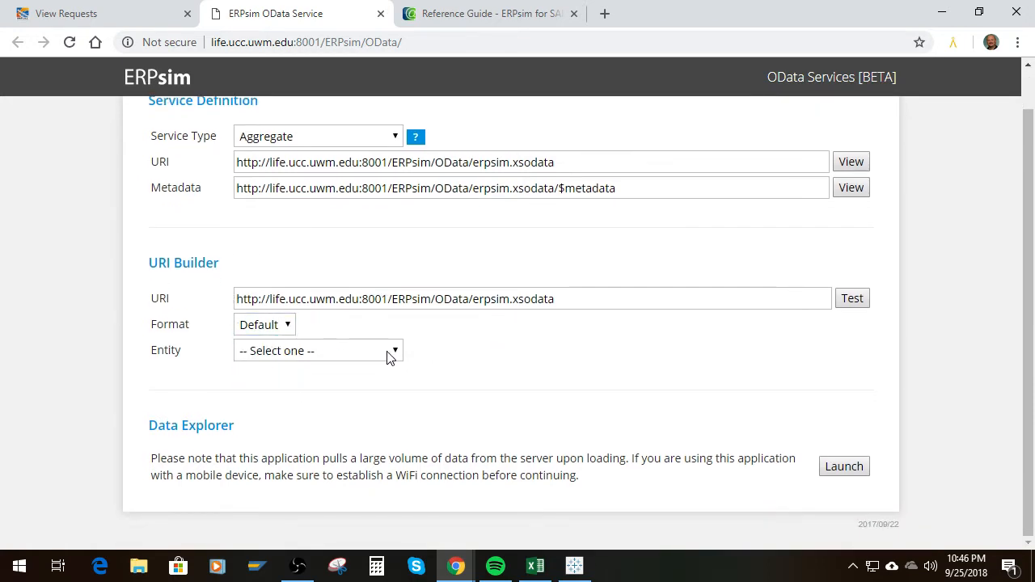
left_click(388, 350)
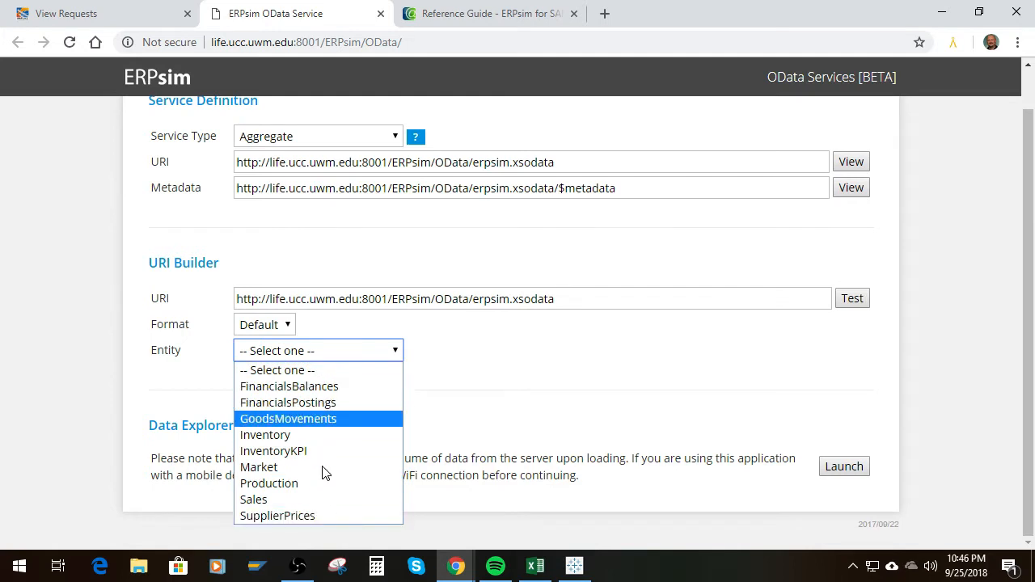
left_click(557, 344)
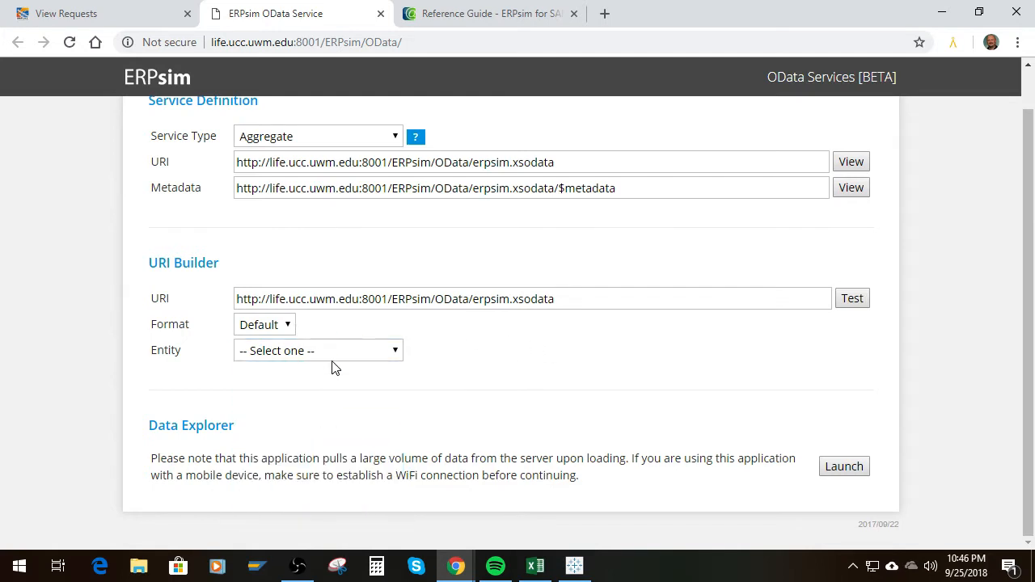
Copy the URI Builder's URI and switch to the "2018-2019 - ERPsim Calculations with OData" workbook in Excel
triple_click(588, 303)
key("ctrl+c")
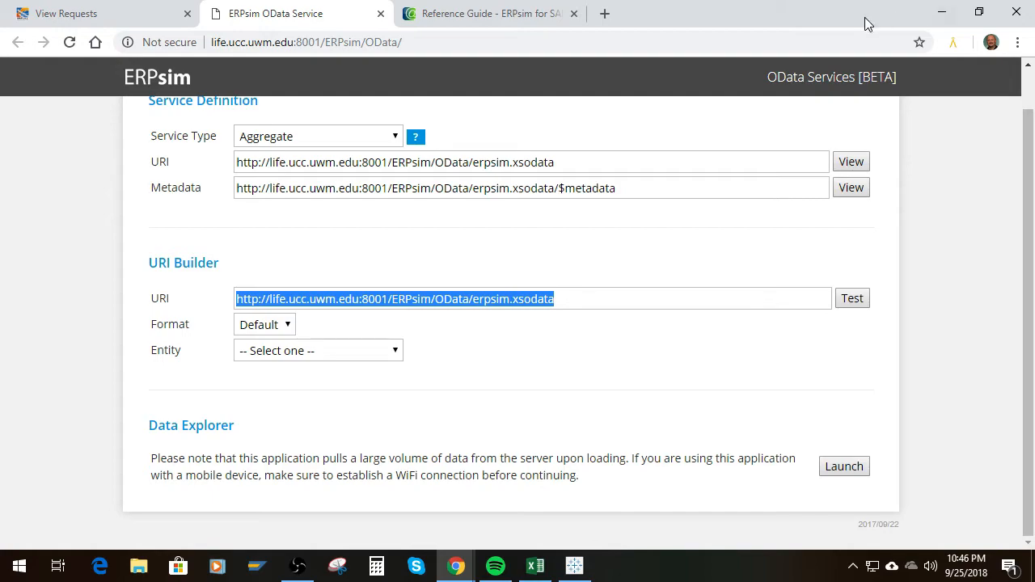
left_click_drag(860, 18, 797, 0)
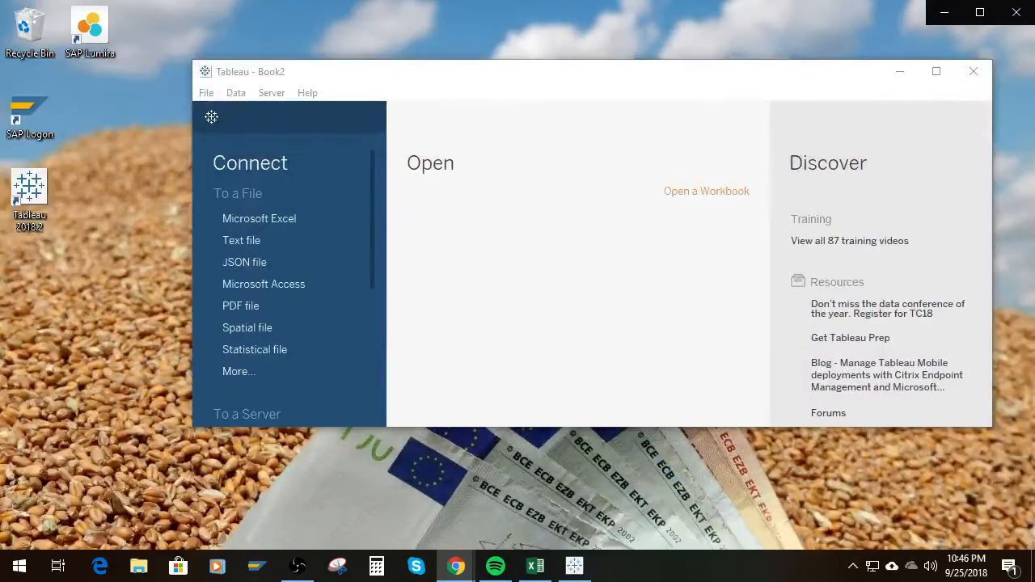
left_click(535, 566)
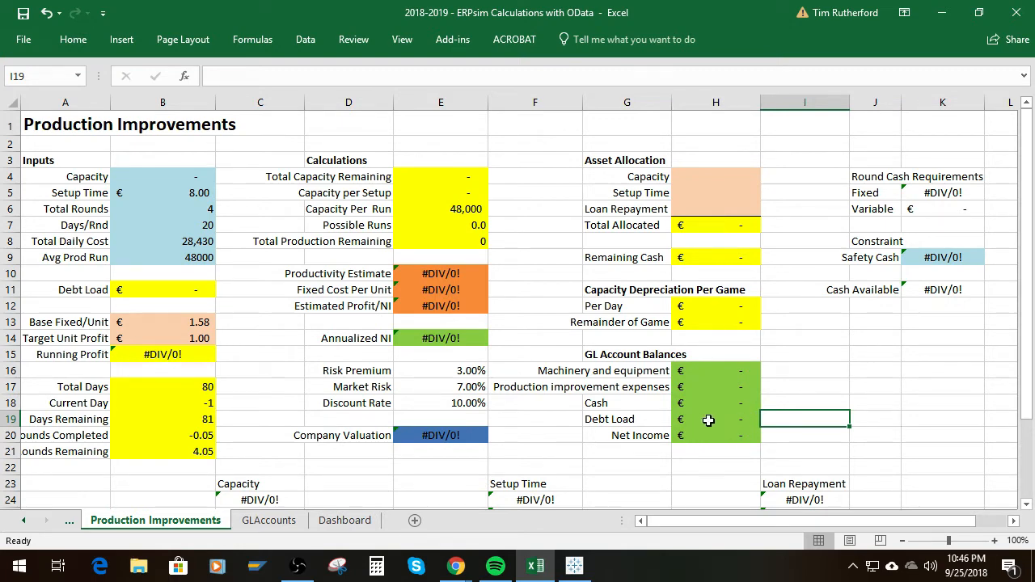
Review the Company Valuation, Production Improvements and GLAccounts sheets of the workbook
left_click(24, 520)
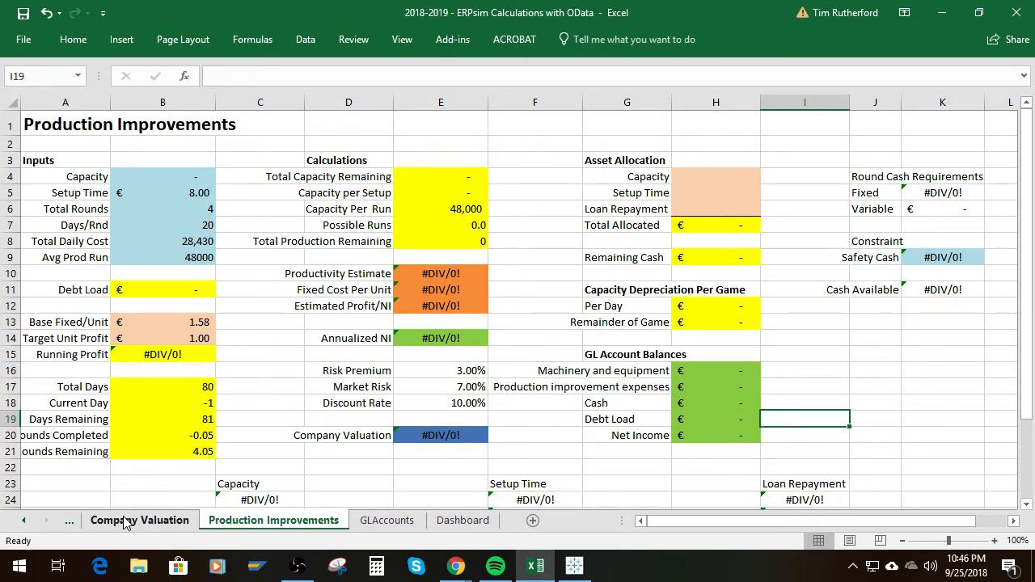
left_click(127, 522)
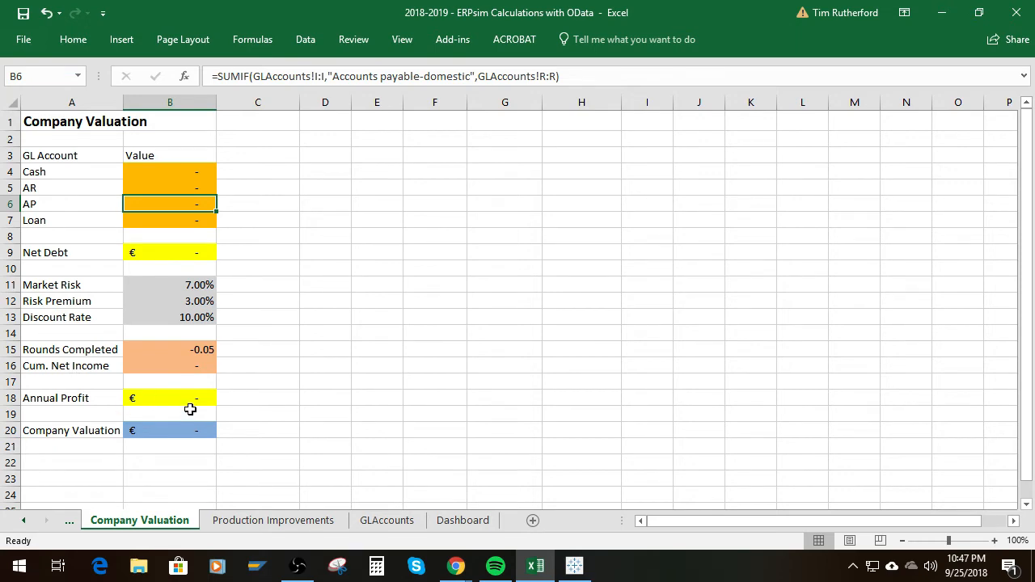
left_click(293, 522)
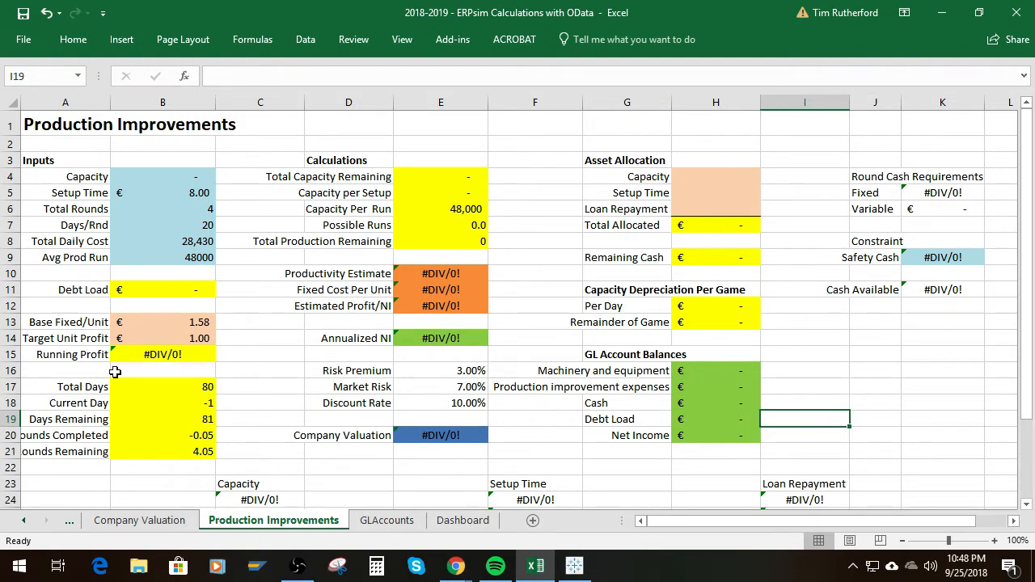
left_click(403, 523)
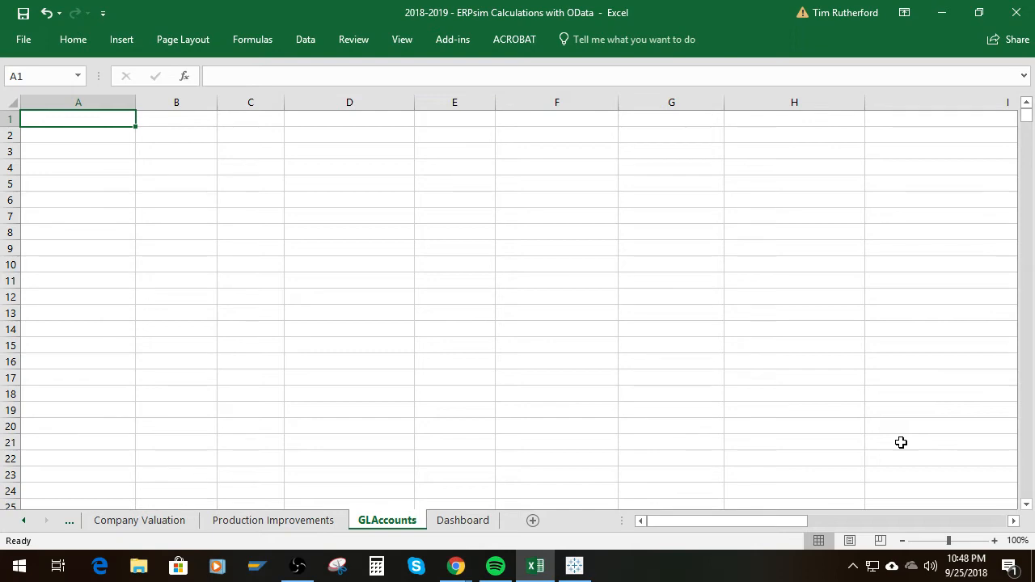
Inspect the formula behind the Machinery and equipment balance on the Production Improvements sheet
left_click(274, 521)
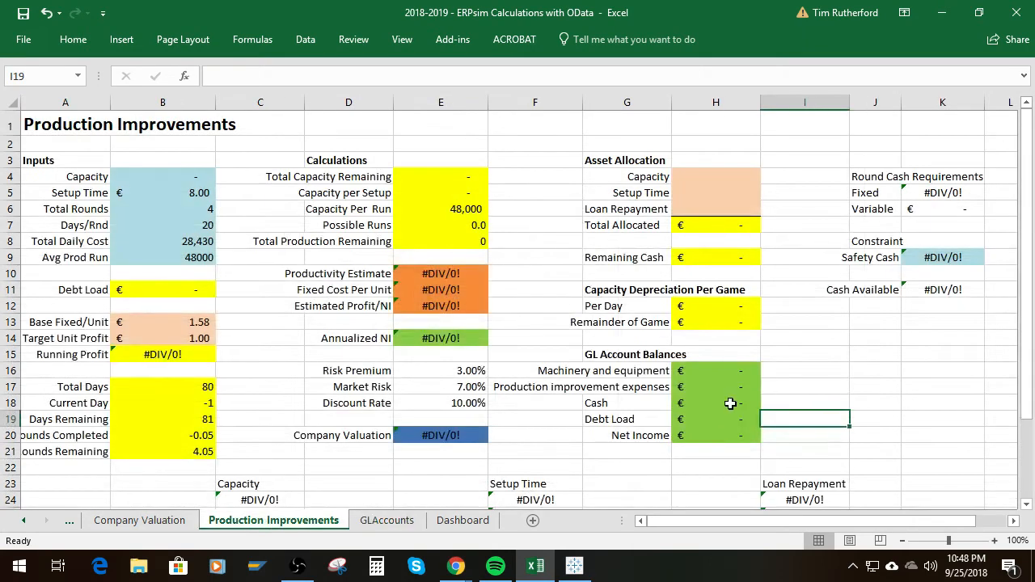
left_click(725, 372)
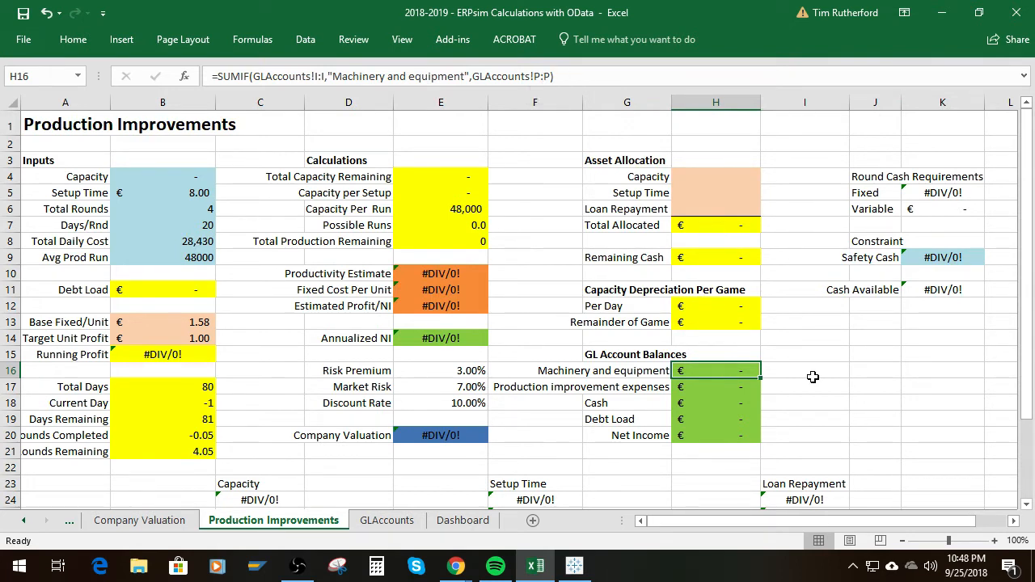
key("Down")
left_click(813, 376)
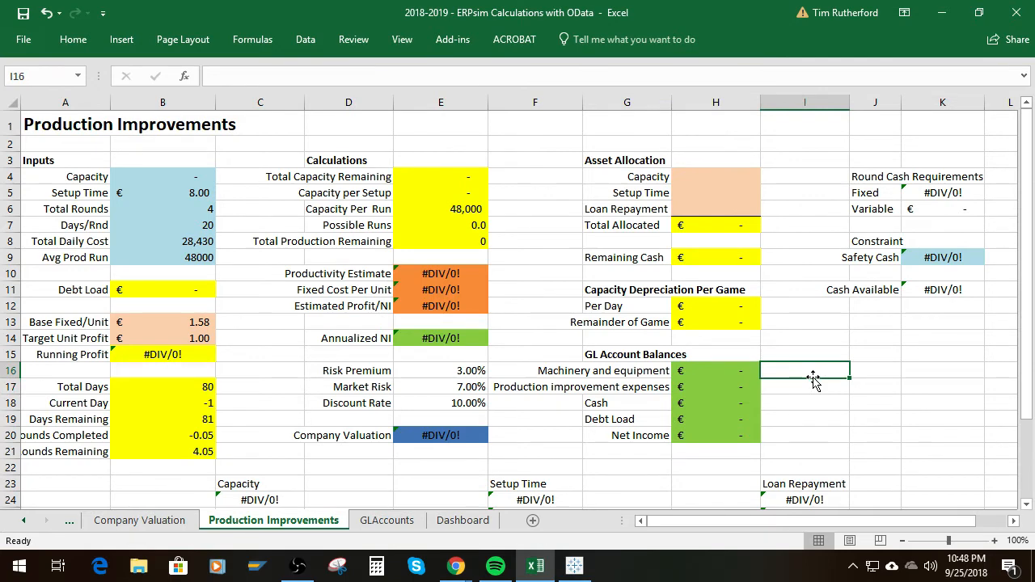
left_click(386, 522)
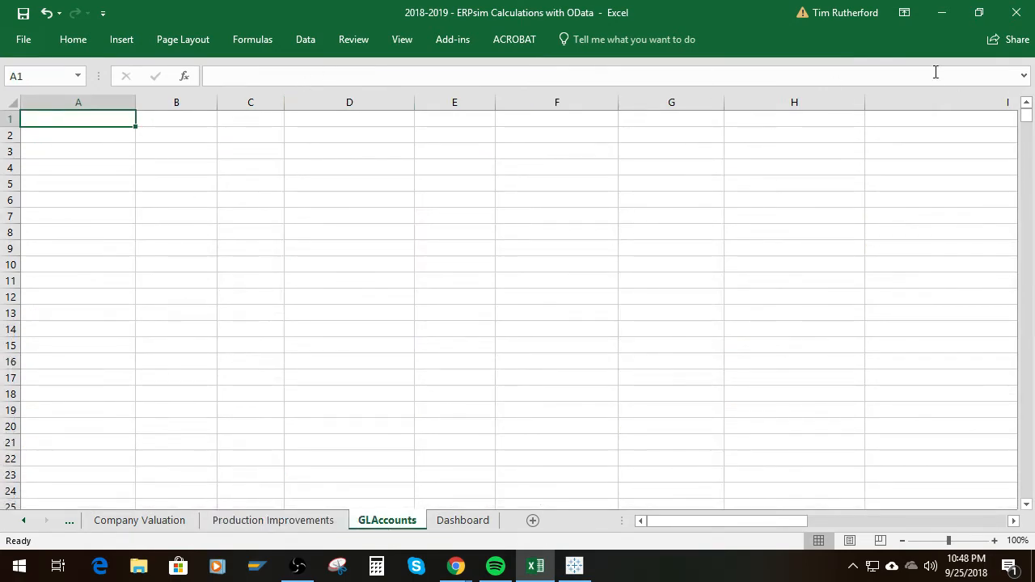
left_click(304, 40)
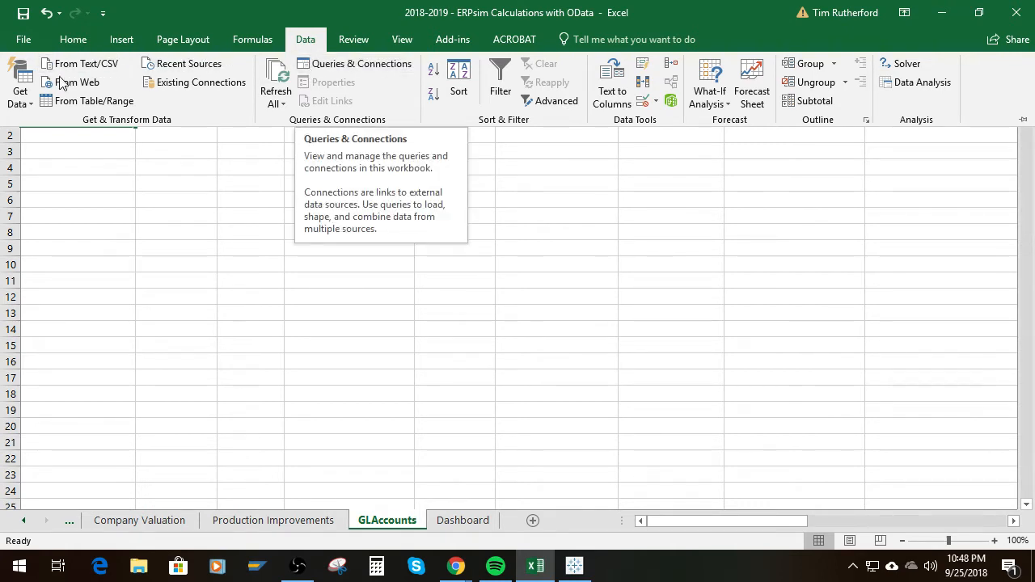
left_click(28, 102)
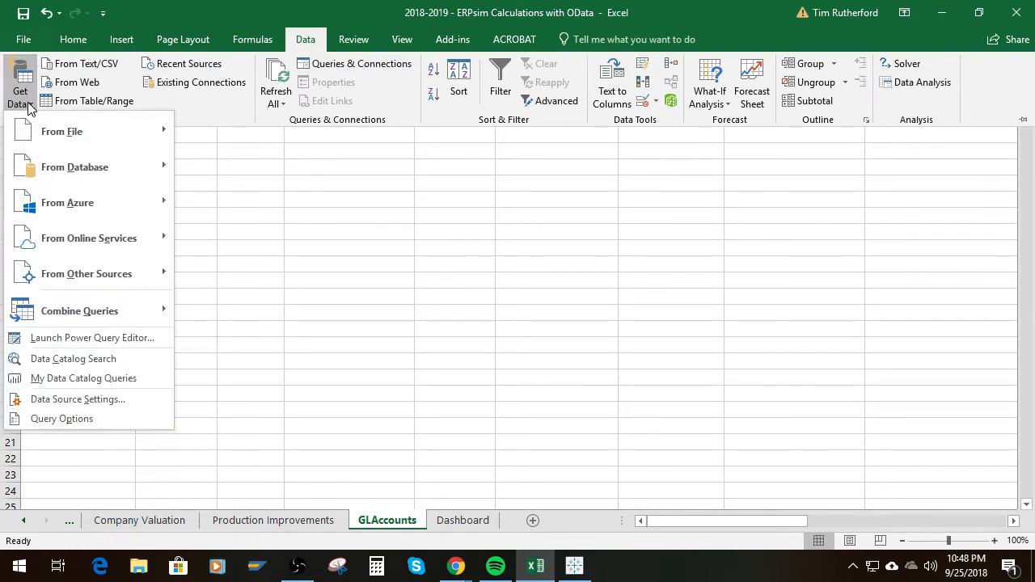
mouse_move(39, 269)
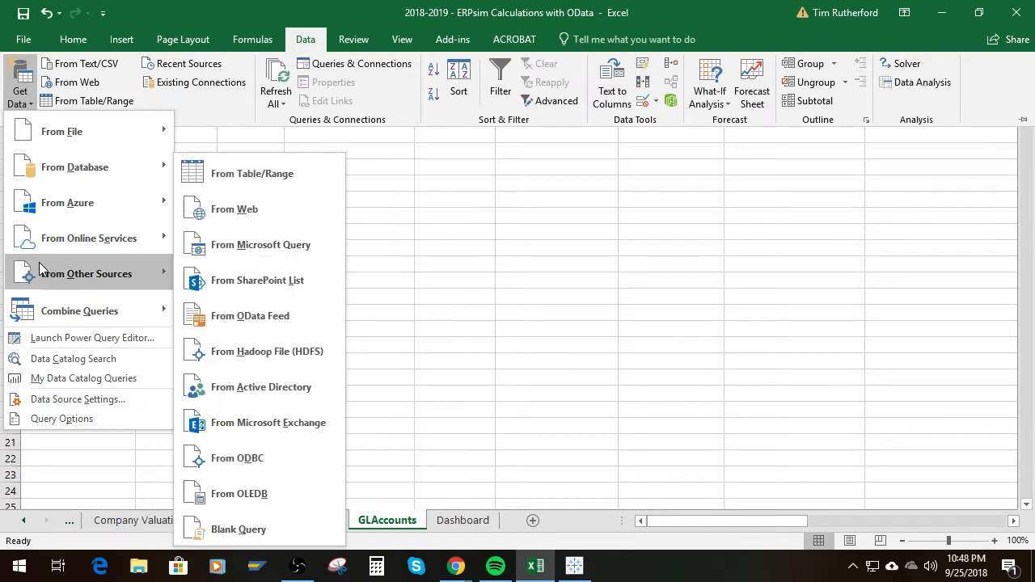
left_click(277, 320)
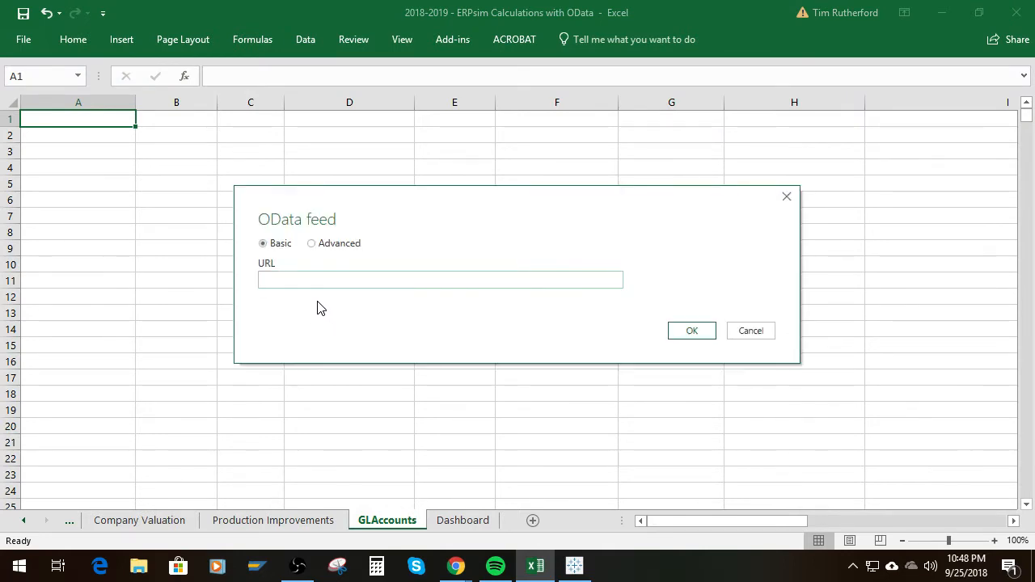
key("ctrl+v")
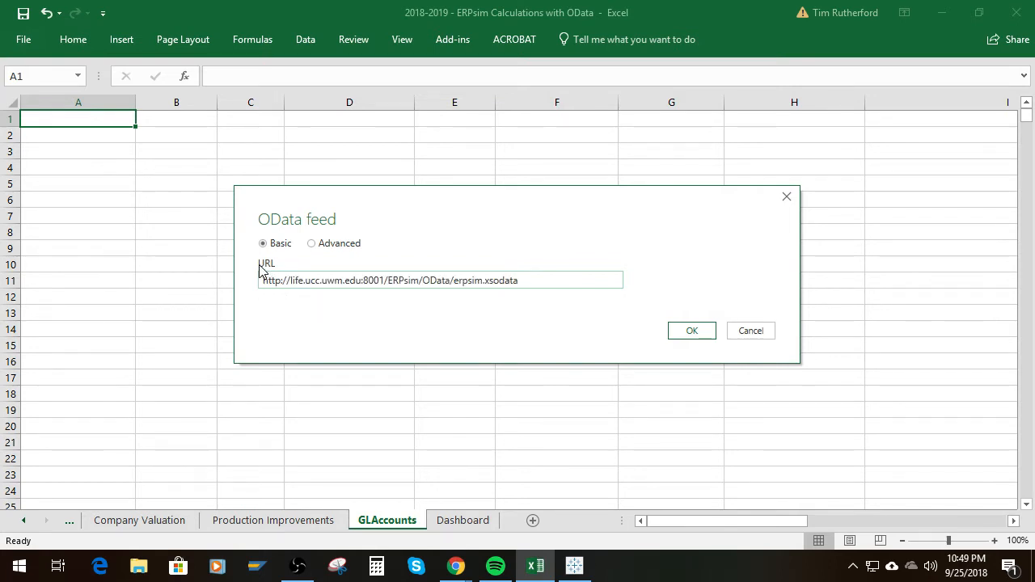
left_click(692, 331)
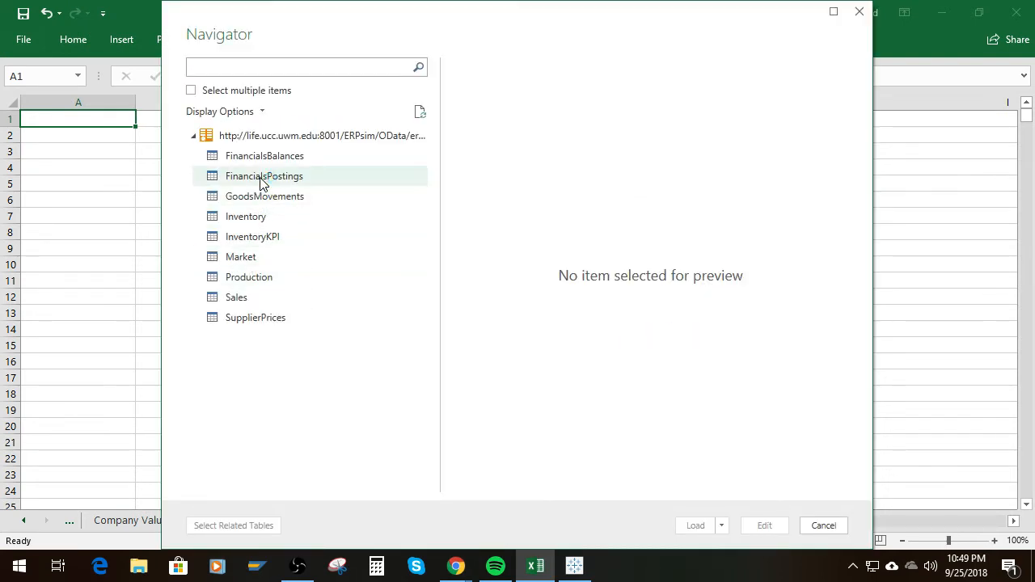
Open FinancialsPostings in the Power Query Editor and load it as a table into the existing worksheet at =$A$1
left_click(261, 178)
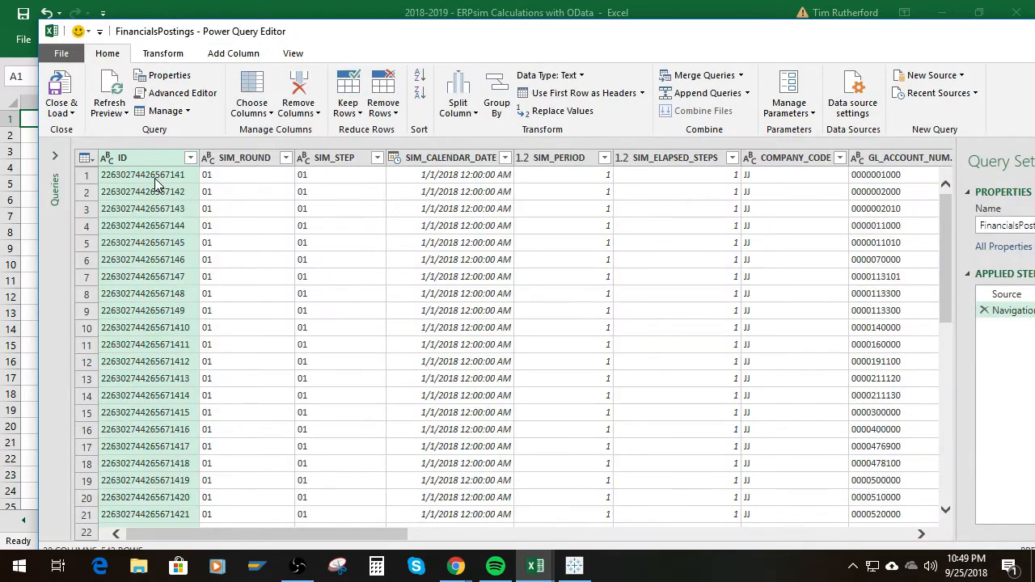
left_click(71, 115)
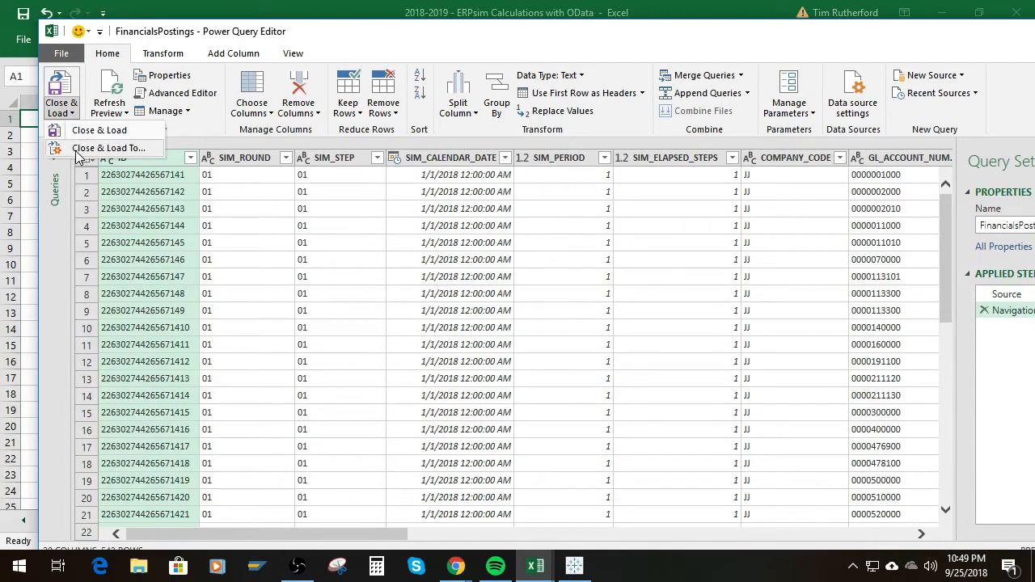
left_click(135, 149)
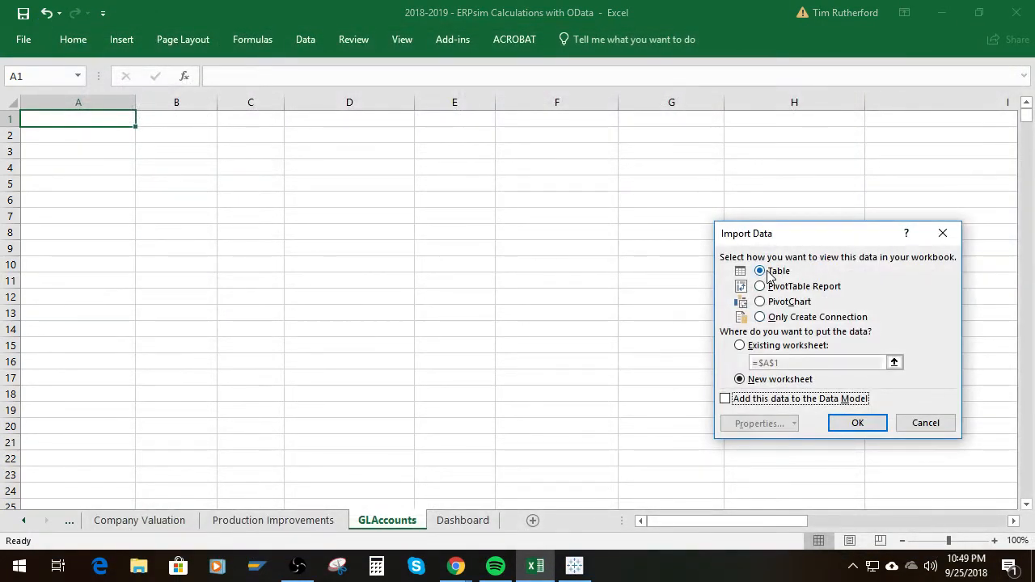
left_click(739, 346)
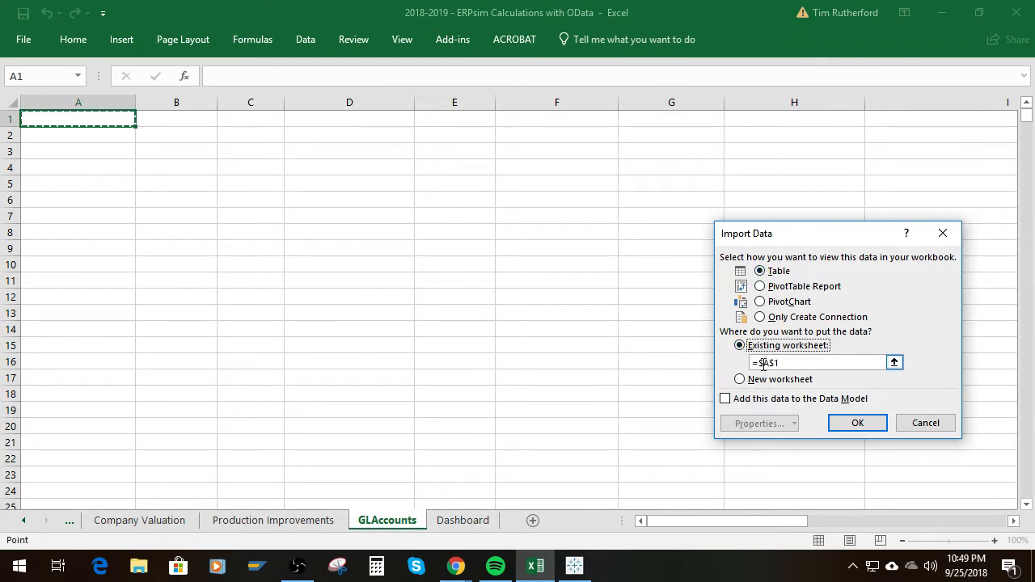
left_click(859, 423)
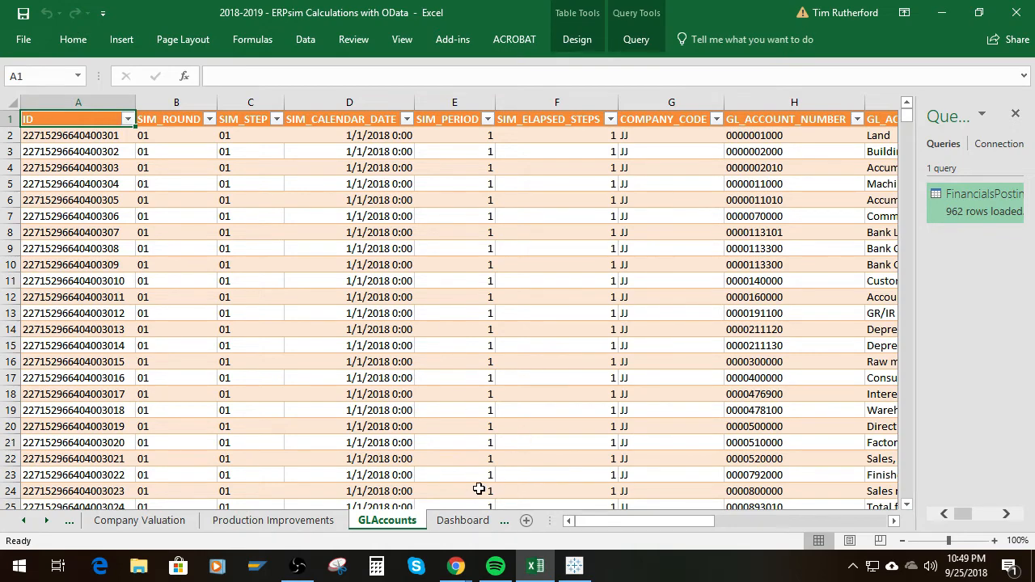
Review the recalculated Production Improvements and Company Valuation sheets and inspect the Risk Premium formula
left_click(303, 525)
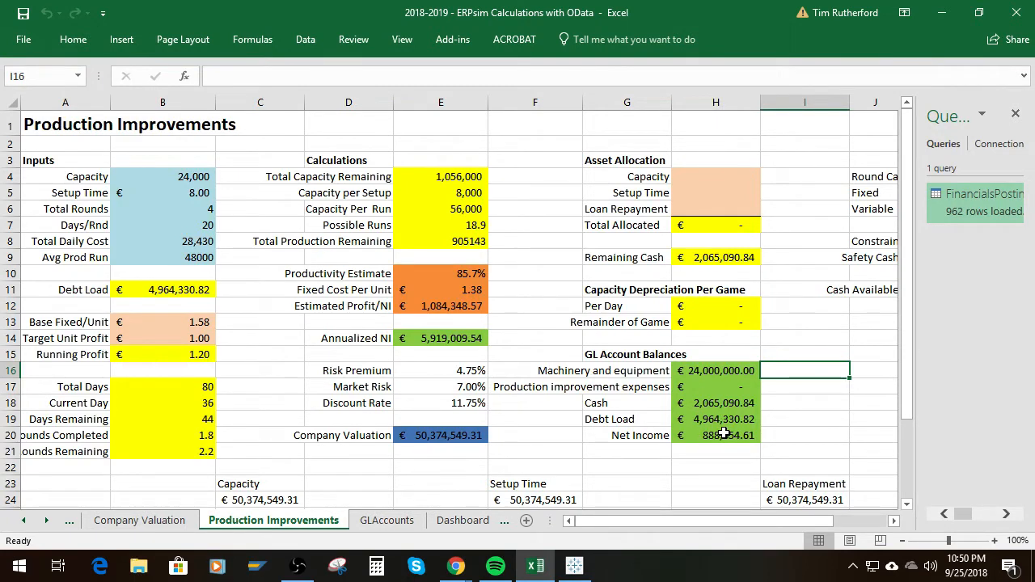
left_click(145, 522)
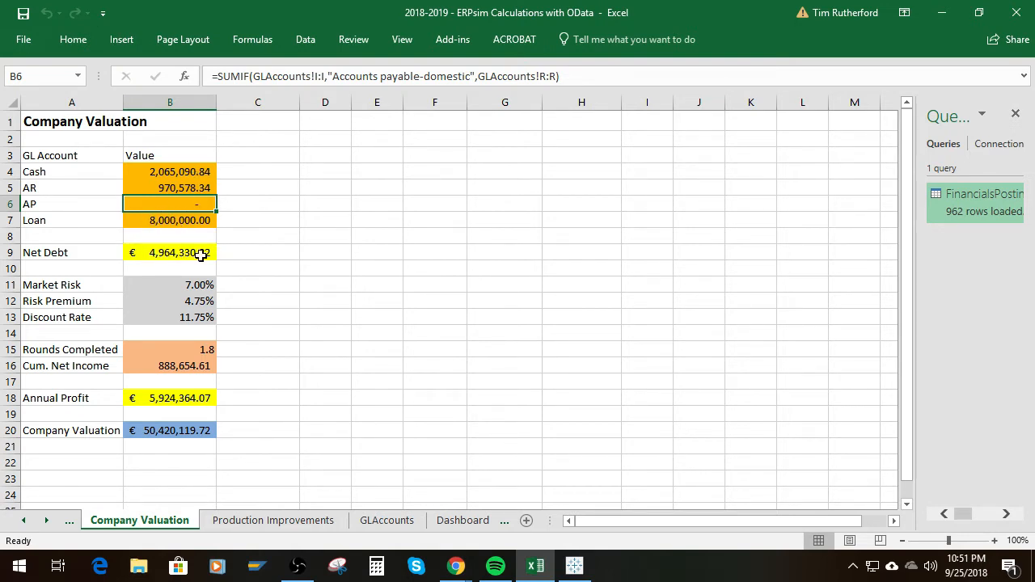
left_click(212, 300)
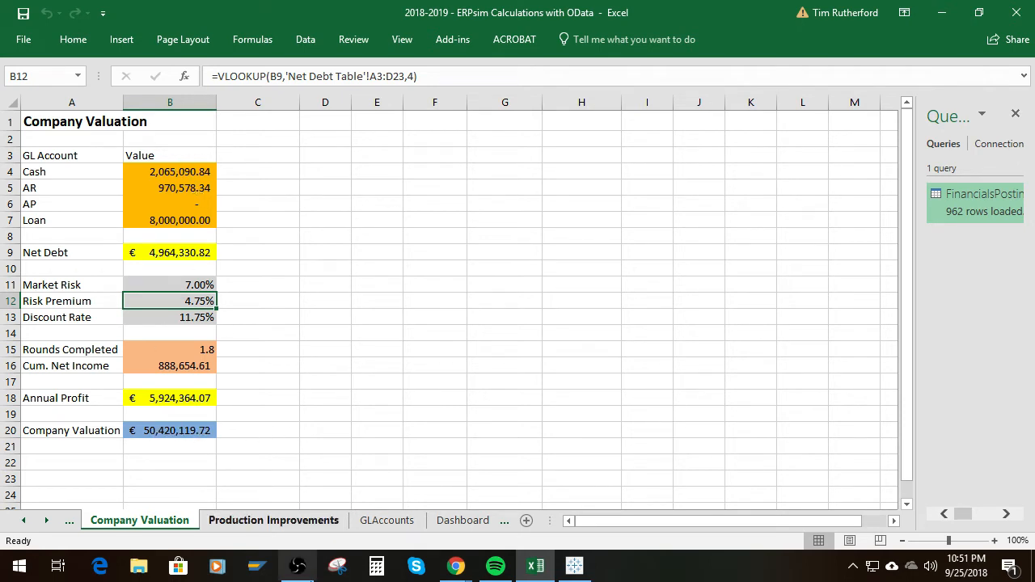
Set the Capacity amount under Asset Allocation on the Production Improvements sheet to 1000000
left_click(296, 521)
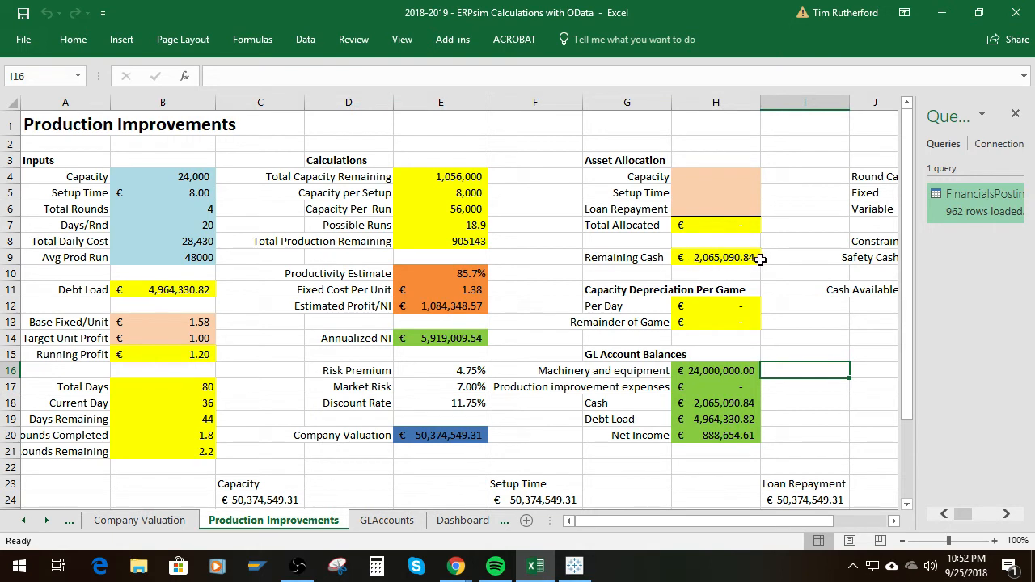
left_click(714, 176)
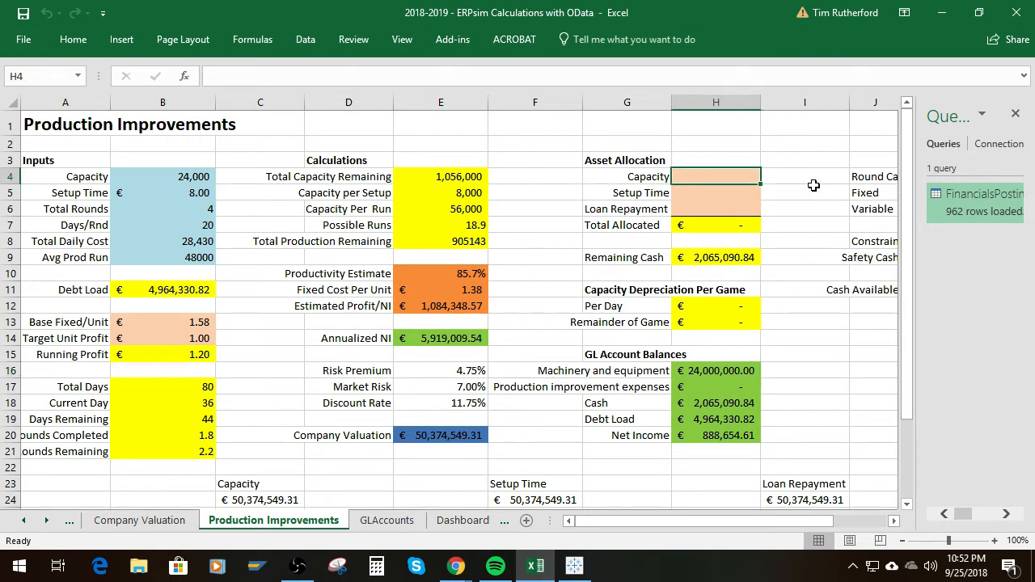
type("1000000")
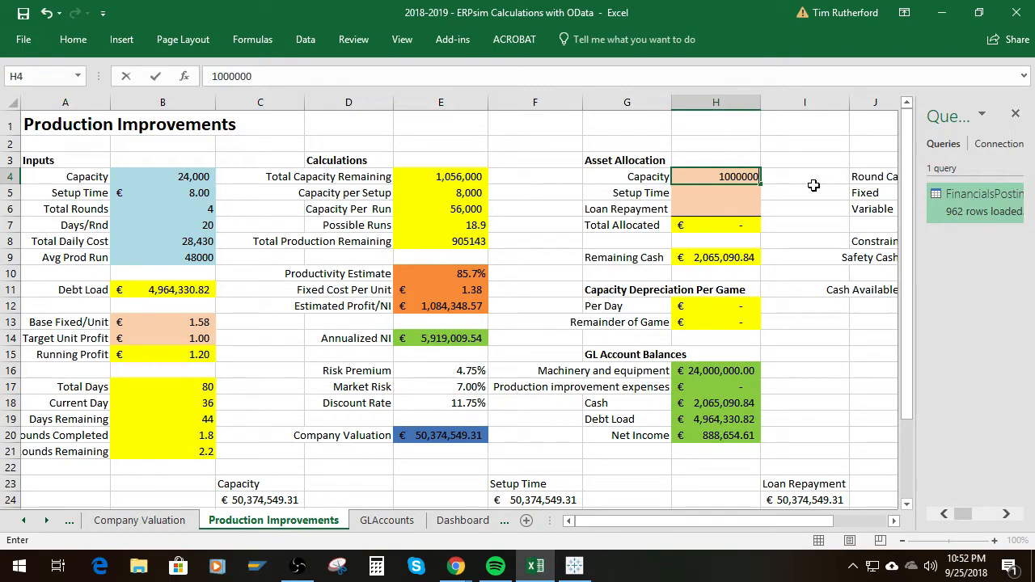
key("Return")
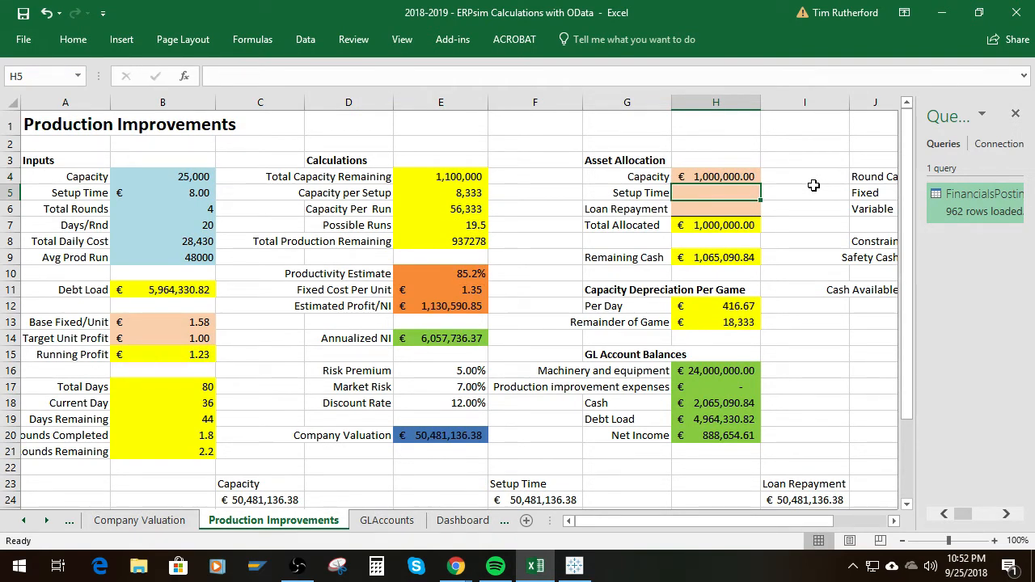
Clear the Capacity amount under Asset Allocation and set the Setup Time amount to 10000000
key("Up")
key("Delete")
key("Down")
type("1")
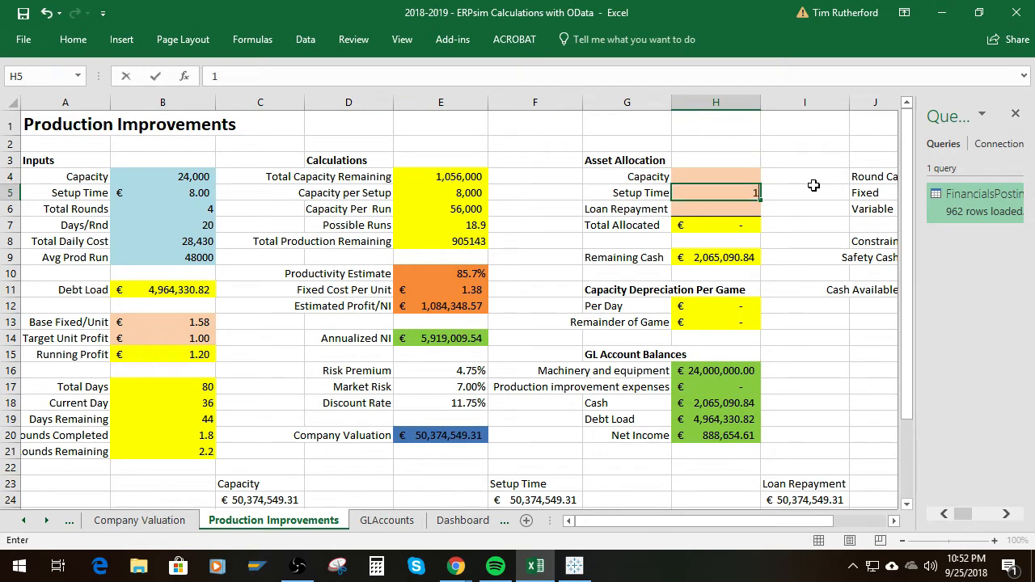
type("0000000")
key("ctrl+Return")
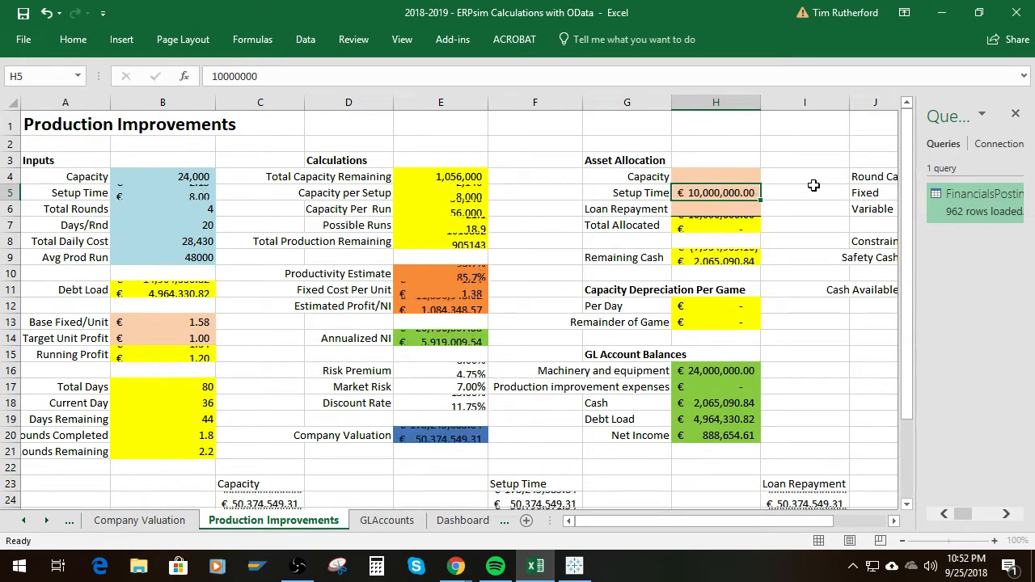
key("Down")
key("Up")
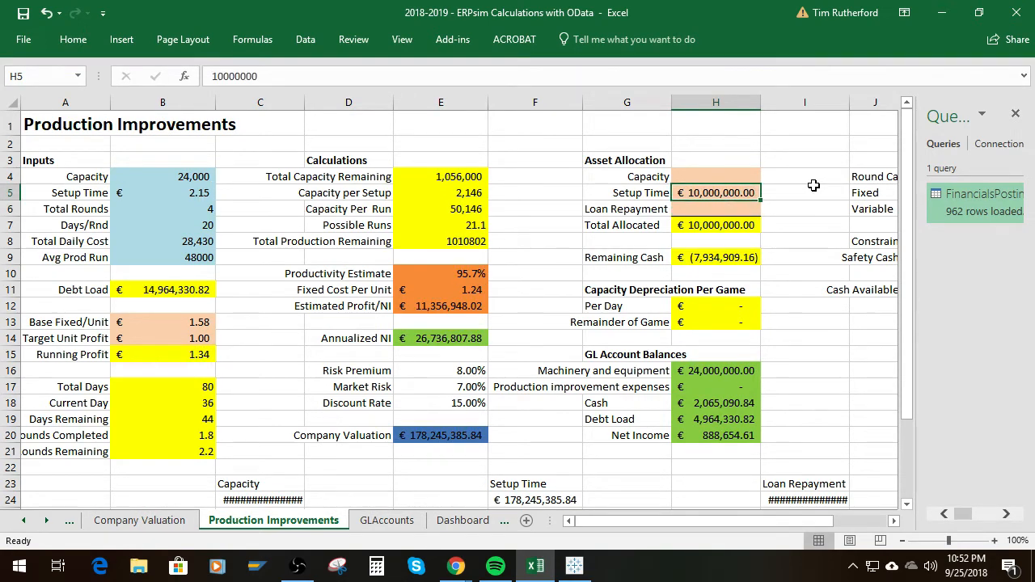
Set the Setup Time amount under Asset Allocation to 1000000
key("F1")
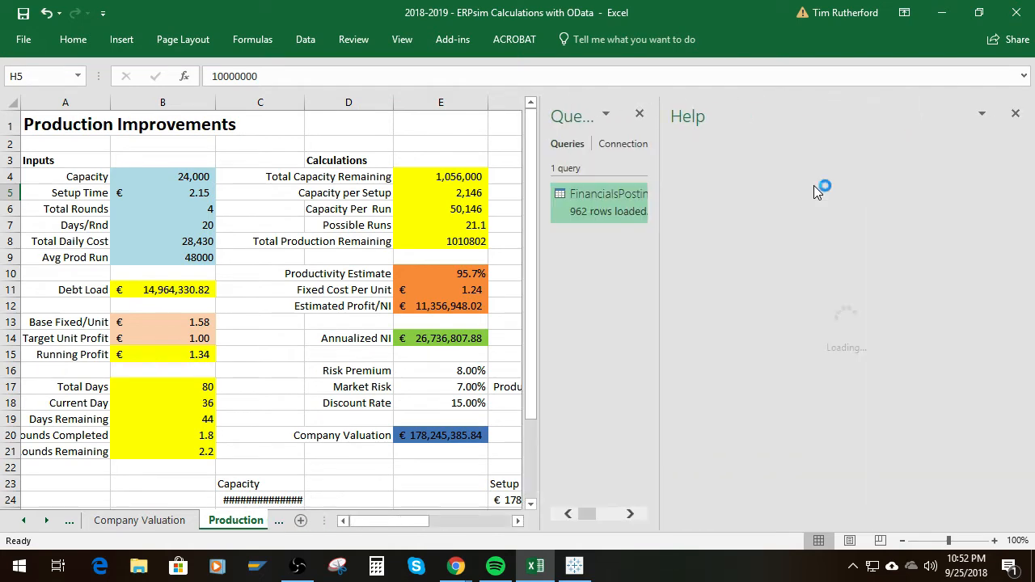
left_click(1016, 114)
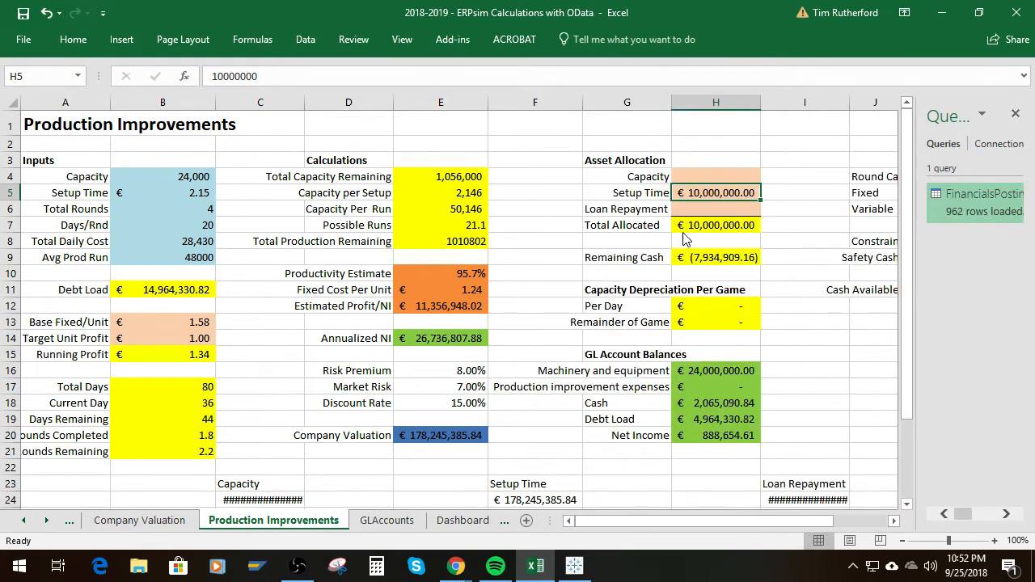
double_click(732, 193)
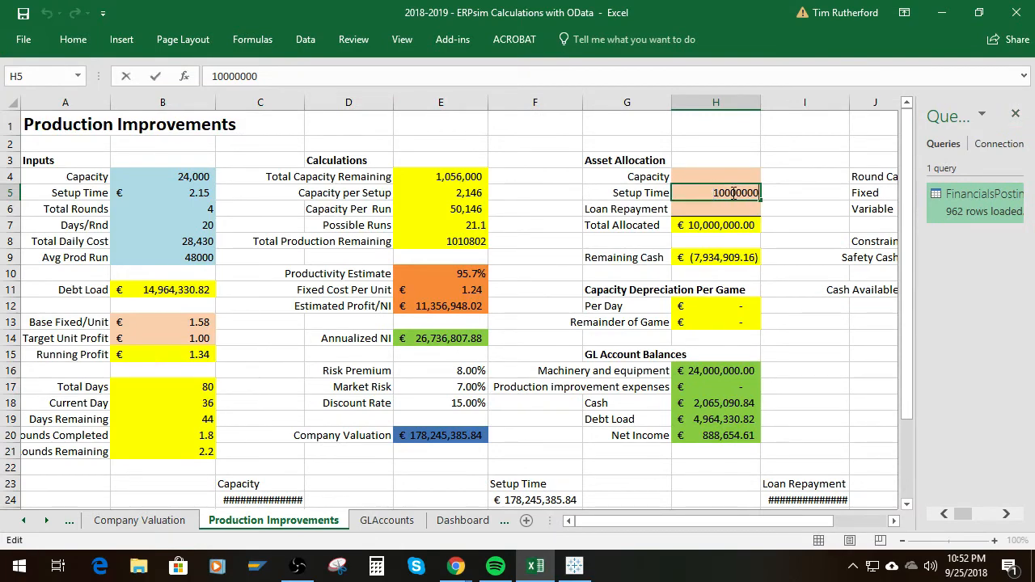
key("BackSpace")
key("Return")
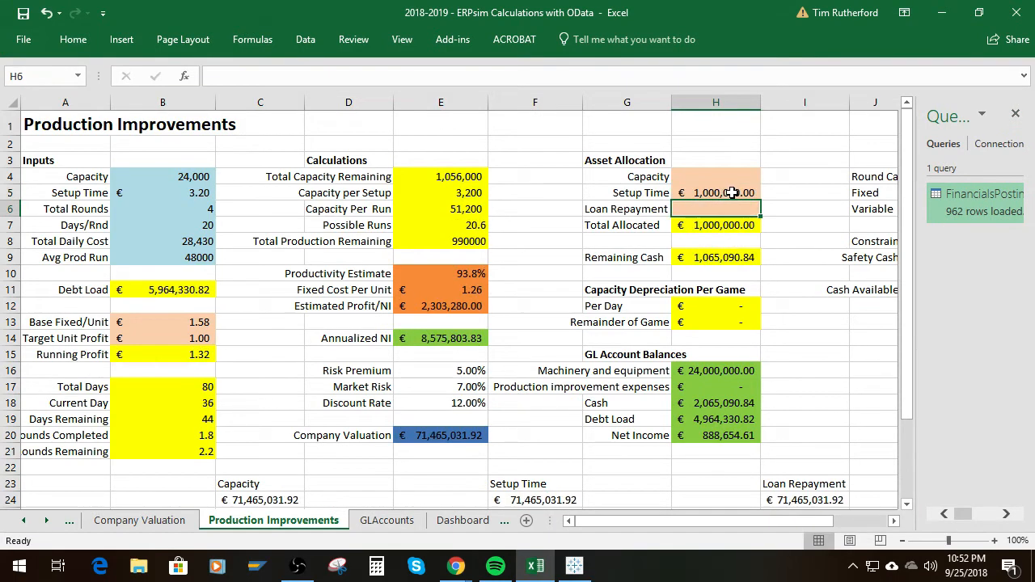
Clear the Setup Time amount under Asset Allocation
left_click(732, 193)
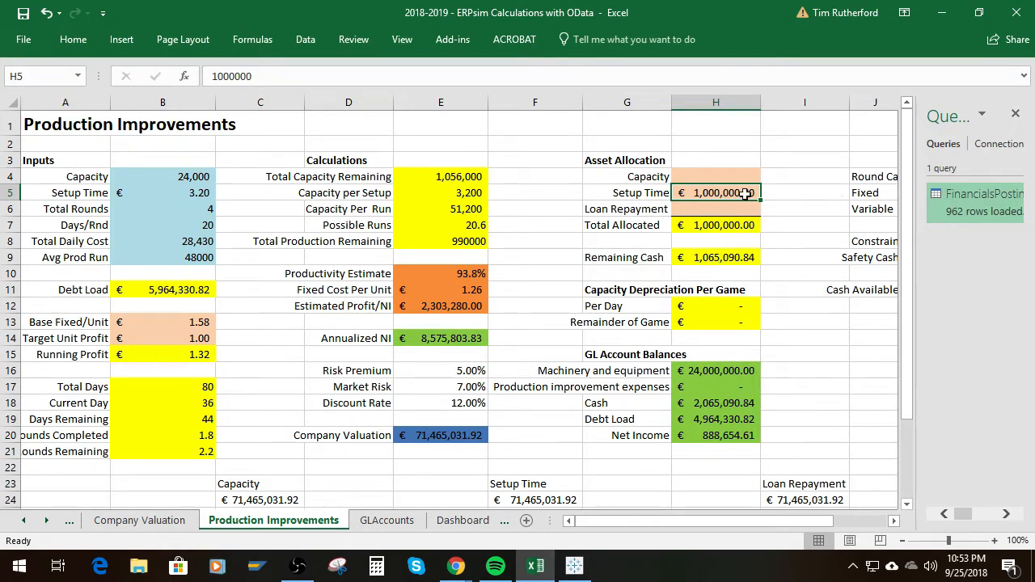
key("Delete")
key("Down")
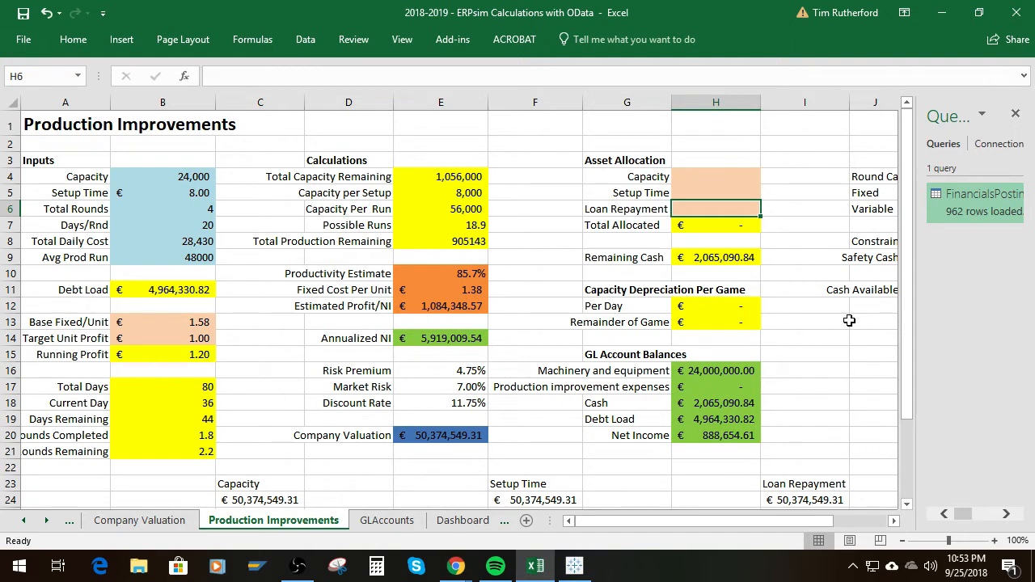
Examine the Round Cash Requirements, Safety Cash constraint and Cash Available figures on the Production Improvements sheet
key("Right")
key("Right")
key("Down")
key("Right")
key("Right")
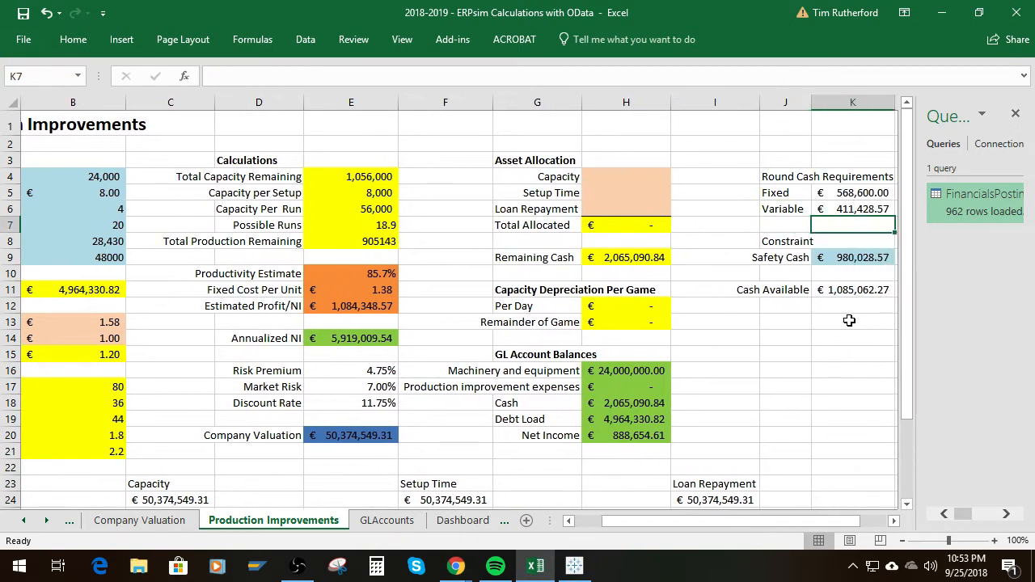
key("Up")
key("Up")
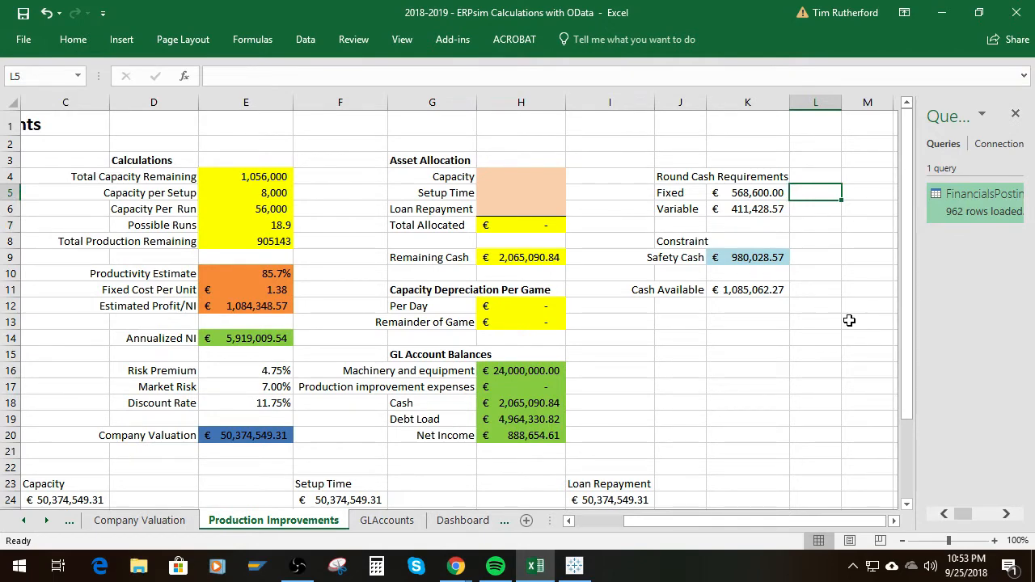
key("Down")
key("Down")
key("Down")
key("Down")
key("Down")
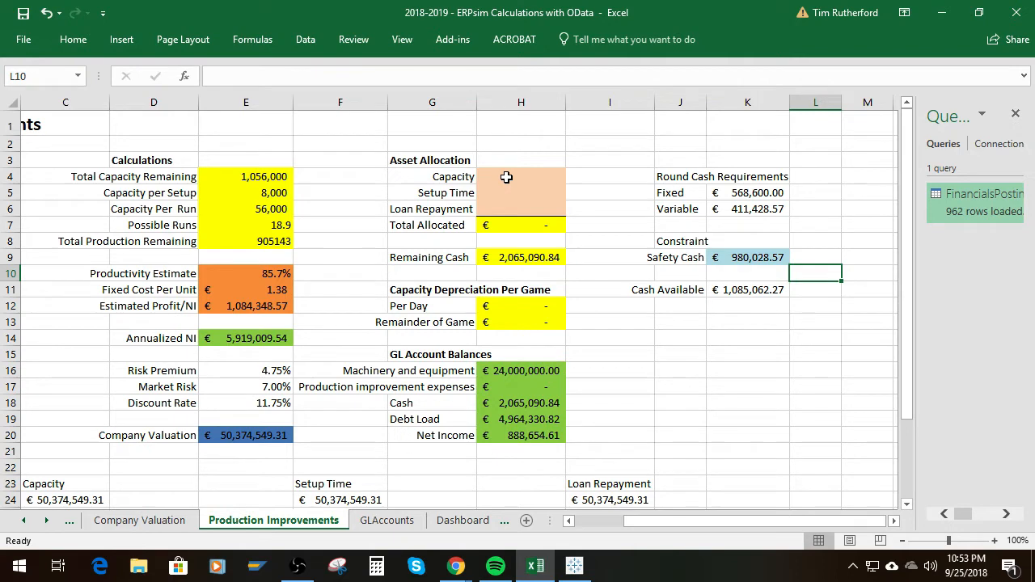
key("Left")
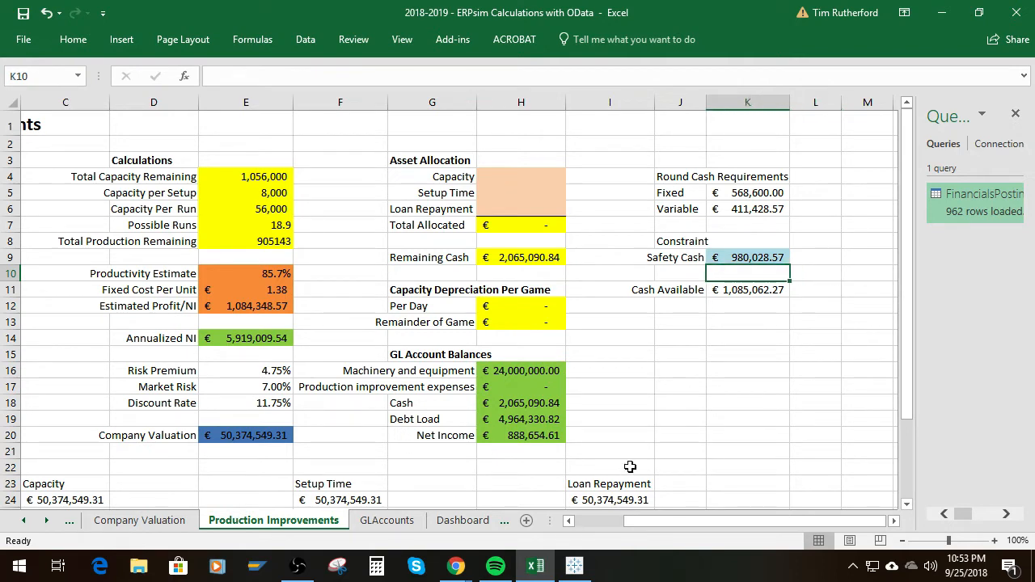
left_click_drag(680, 519, 638, 521)
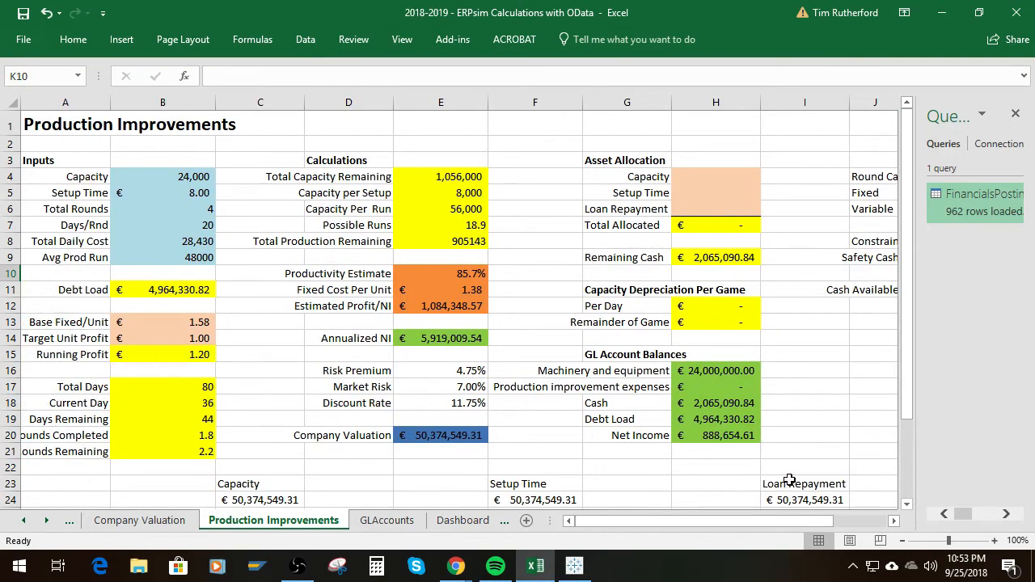
Set the FinancialsPostings query to refresh automatically every 1 minute in its query properties
right_click(957, 201)
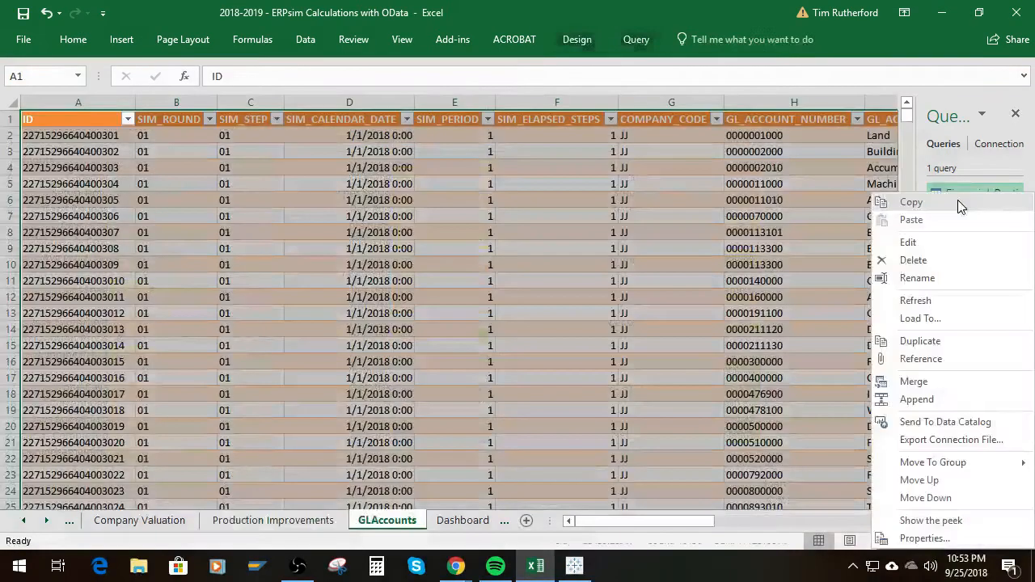
left_click(934, 539)
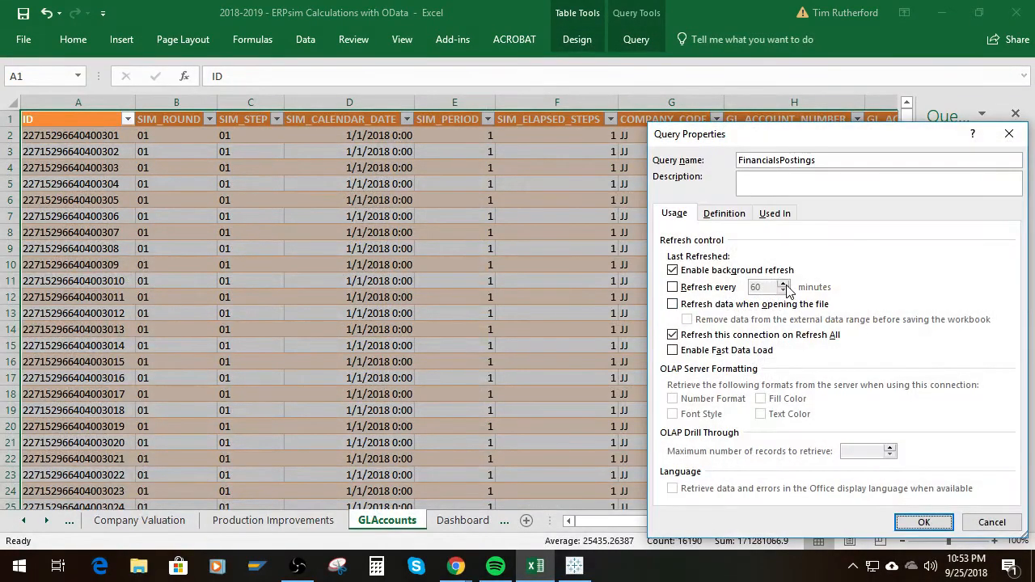
left_click(672, 287)
left_click(763, 288)
left_click_drag(762, 287, 745, 292)
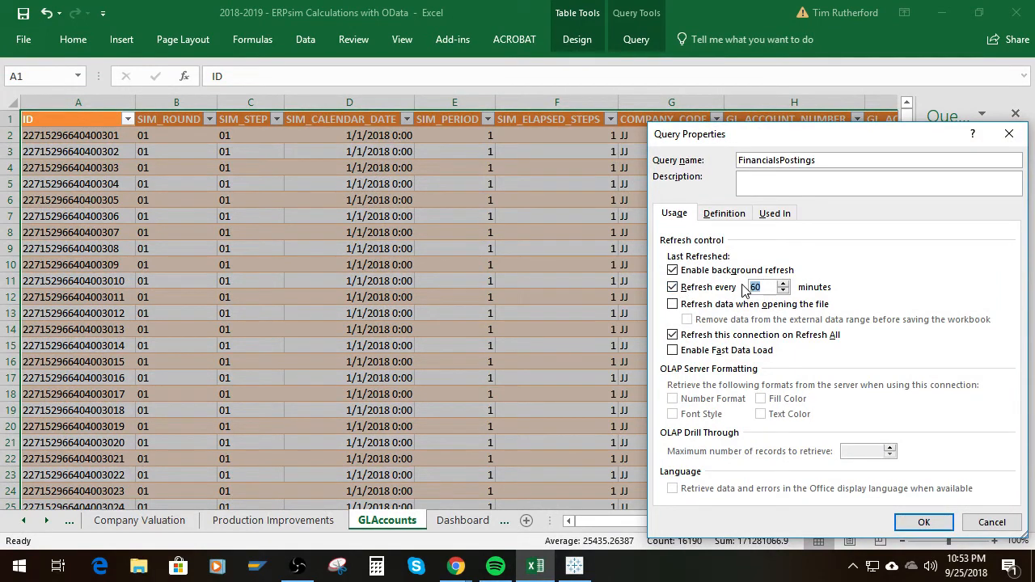
key("BackSpace")
type("1")
left_click(927, 522)
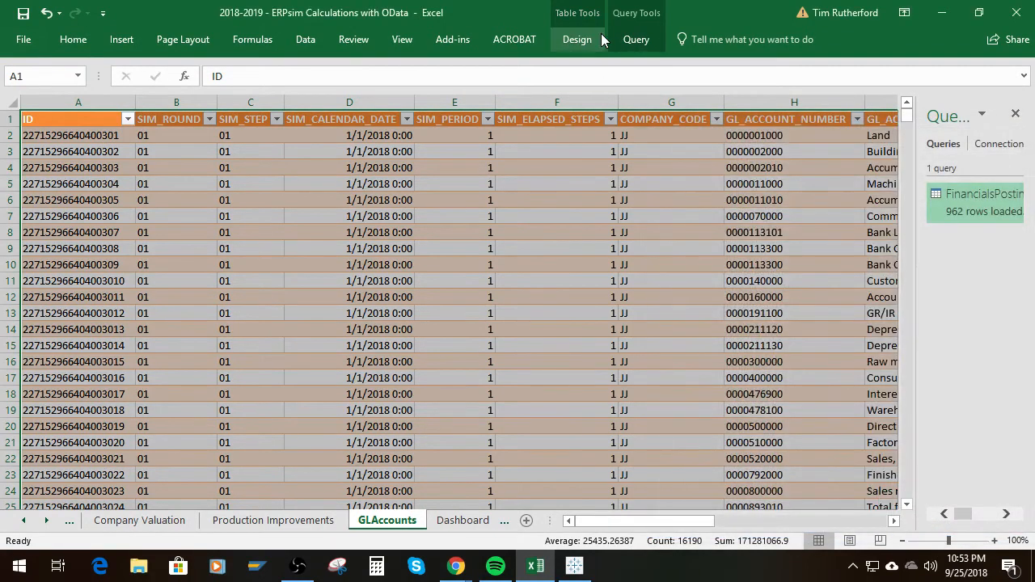
key("alt+Tab")
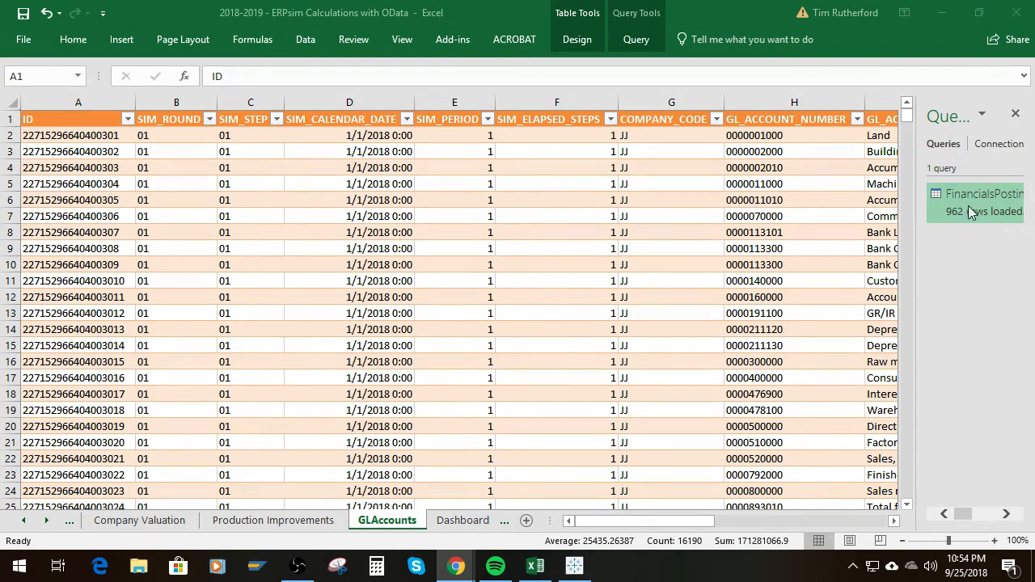
left_click(390, 253)
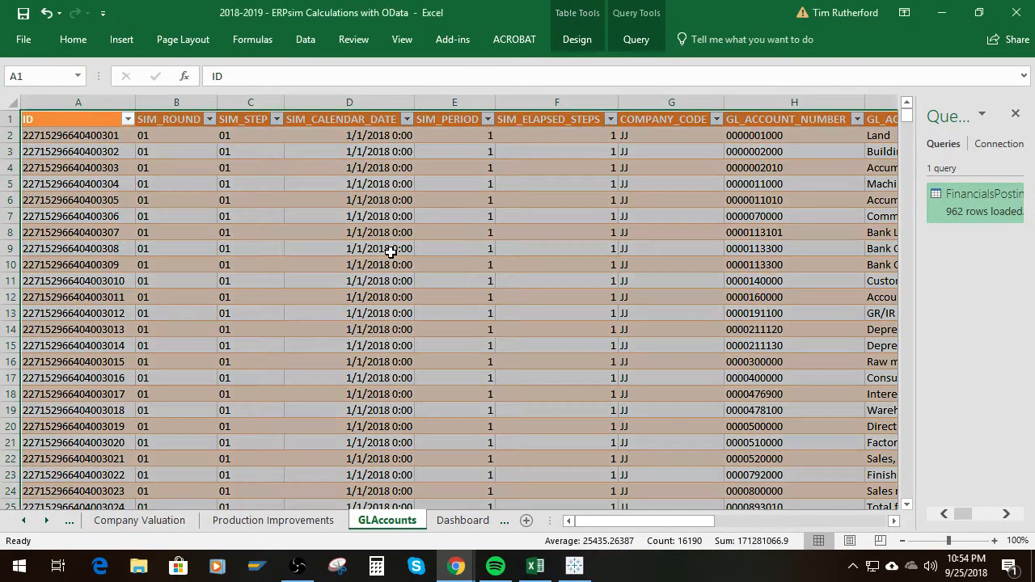
scroll(506, 256, "down", 1)
scroll(492, 244, "up", 1)
left_click(61, 147)
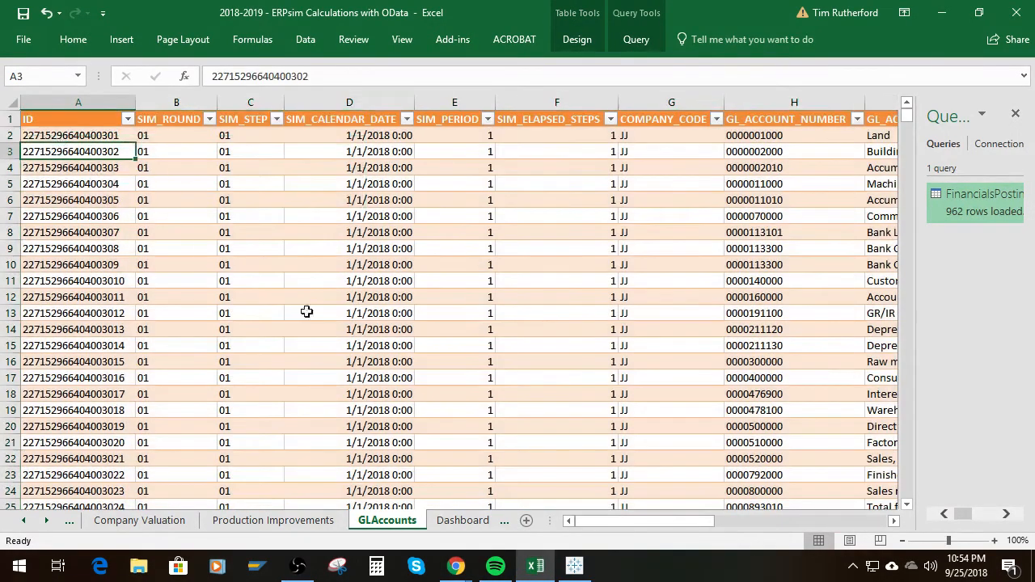
Inspect the Loan and AP formulas on the Company Valuation sheet
left_click(158, 521)
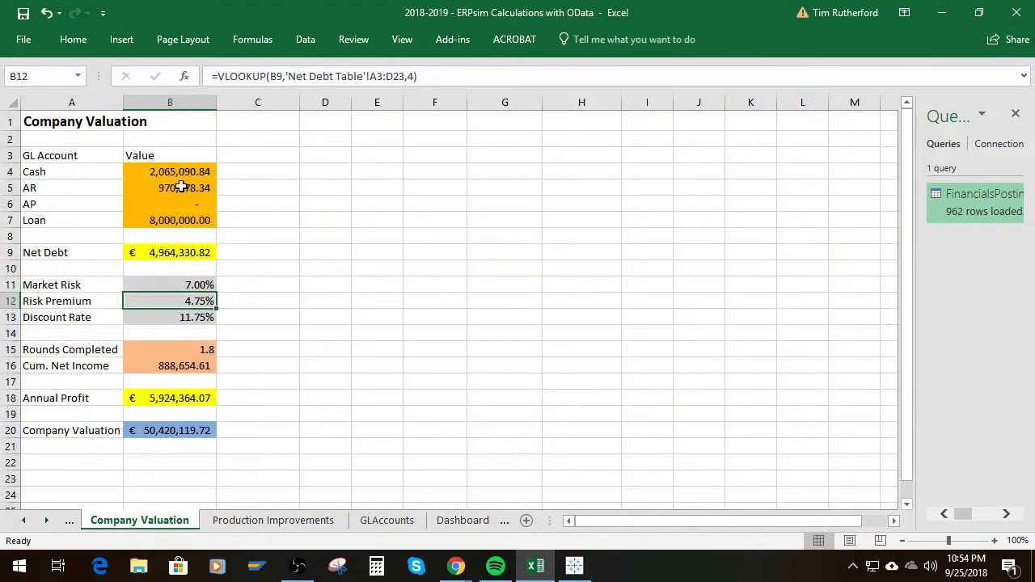
left_click(179, 220)
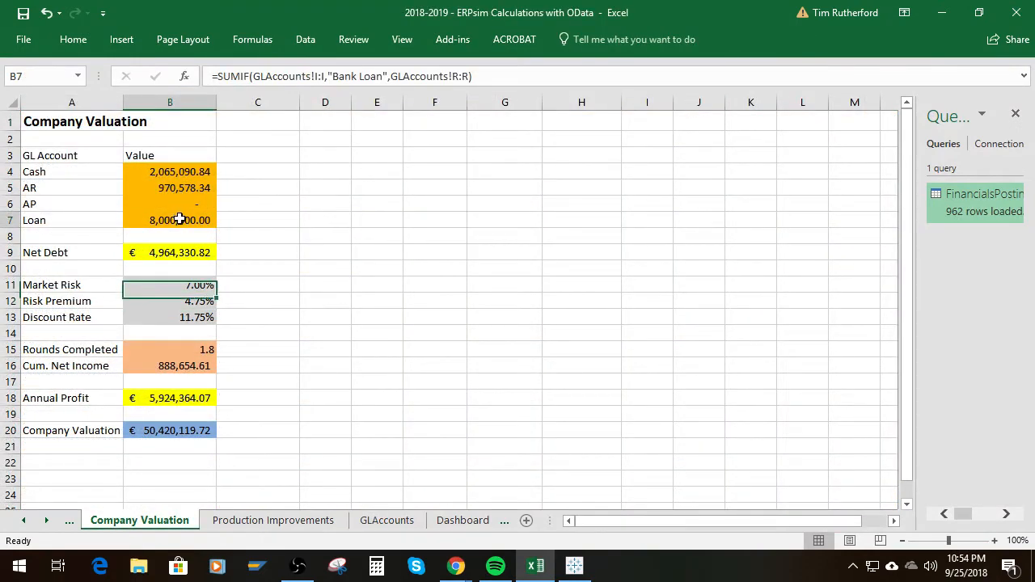
left_click(180, 200)
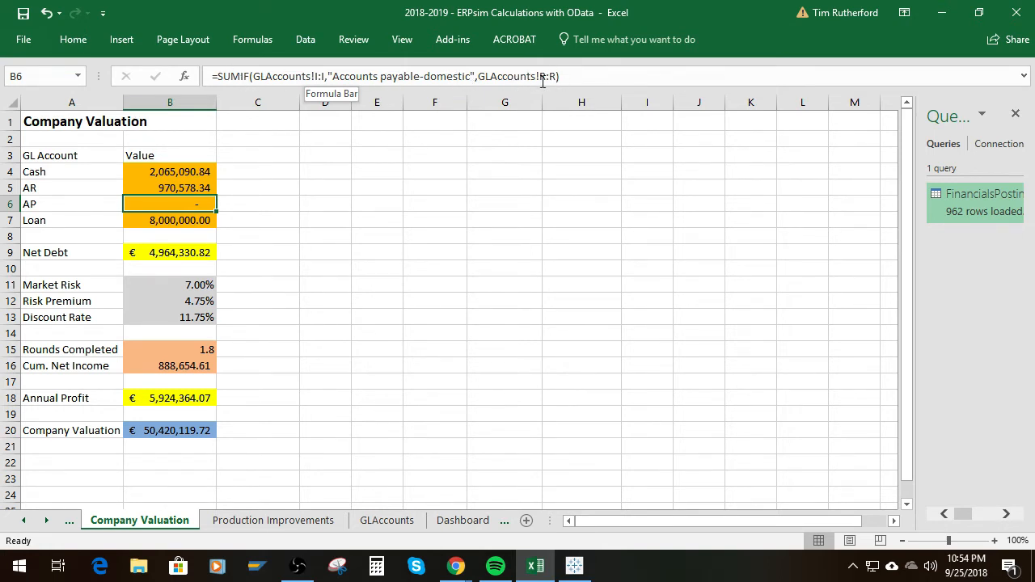
Filter the GL_ACCOUNT_NAME column on the GLAccounts sheet to show only Accounts payable-domestic
left_click(395, 518)
key("Right")
key("Right")
key("Right")
key("Right")
key("Right")
key("Right")
key("Right")
key("Right")
key("Right")
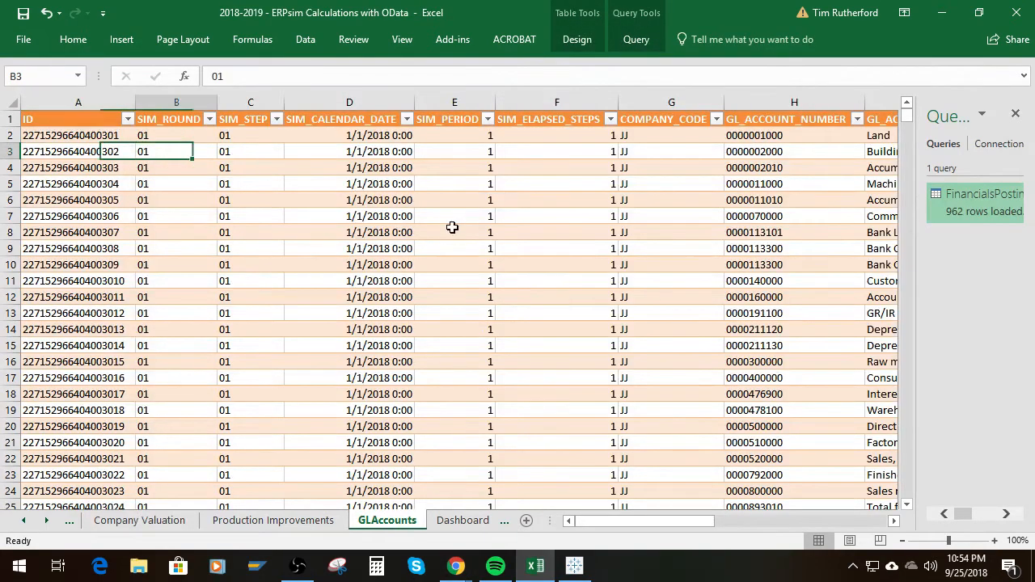
key("Left")
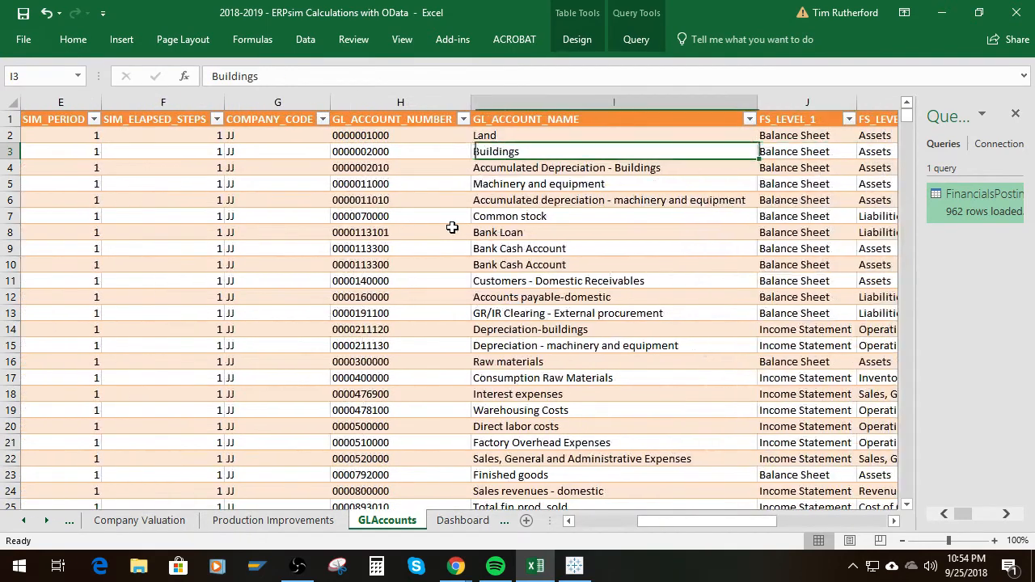
left_click(750, 119)
left_click(594, 275)
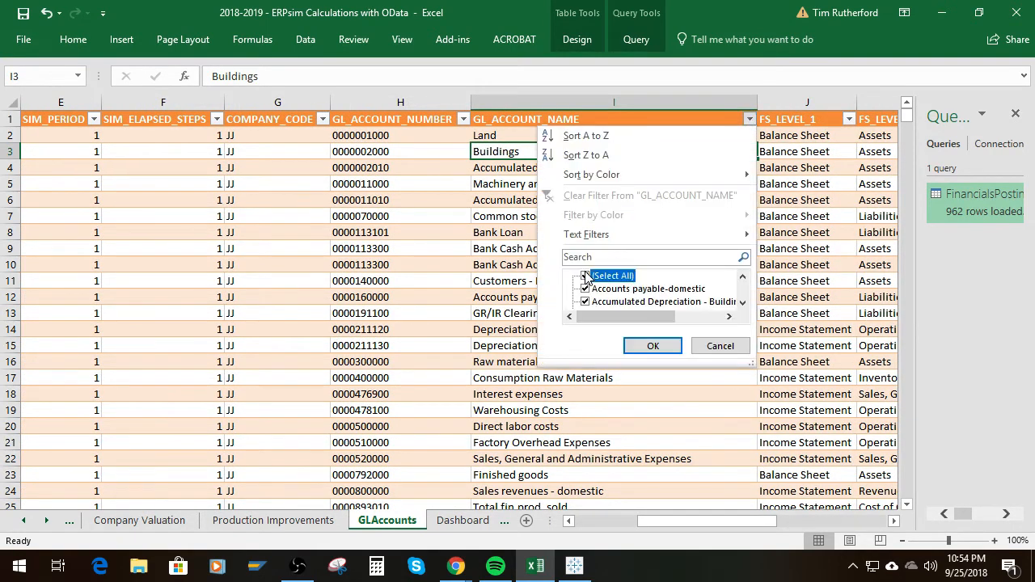
left_click(598, 289)
left_click(655, 346)
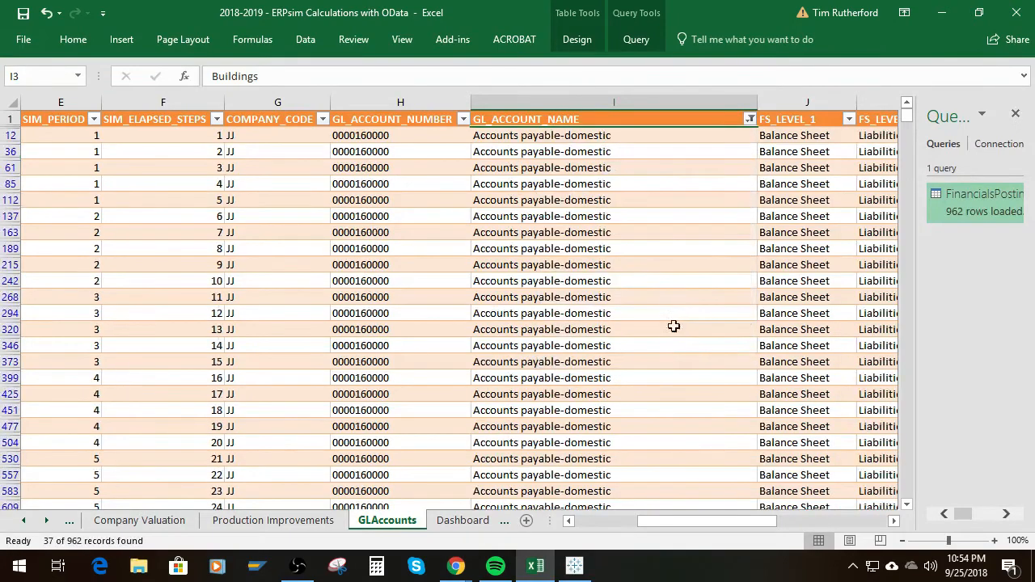
Examine the debit/credit indicators and AMOUNT_INV values of the filtered accounts payable postings
key("Down")
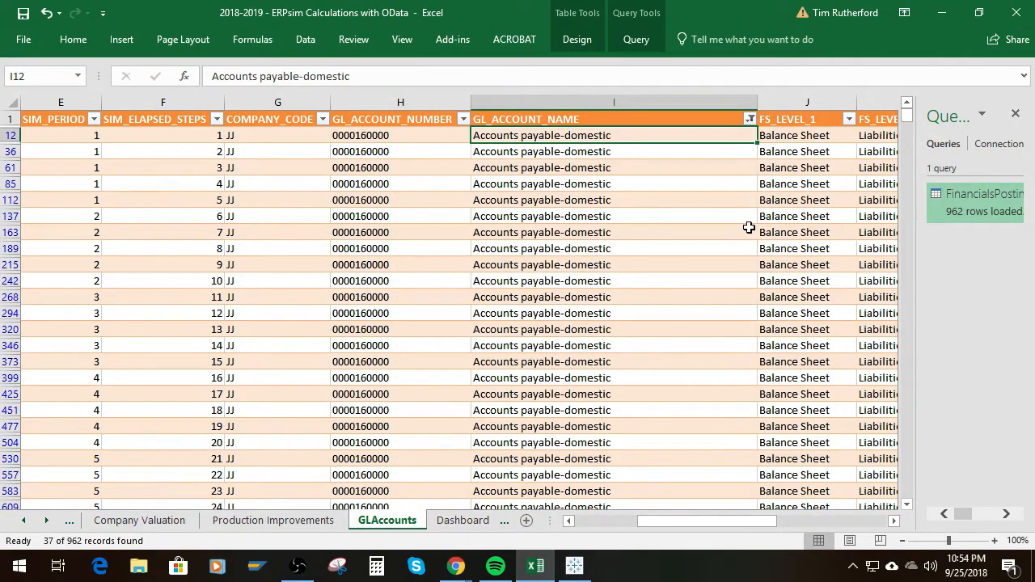
key("Right")
key("Right")
key("Right")
key("Right")
key("Right")
key("Right")
key("Right")
key("Right")
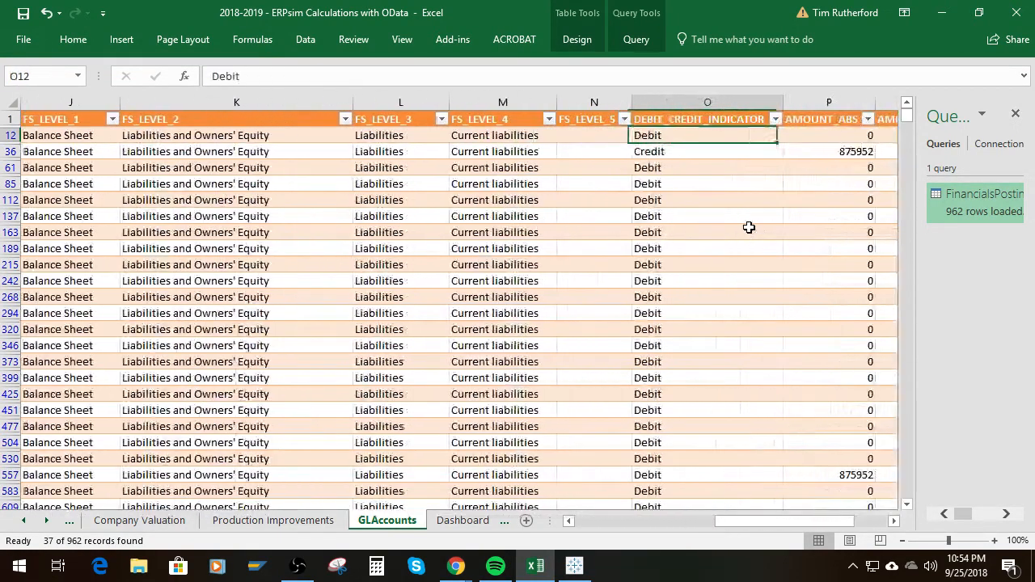
key("Right")
key("Right")
key("Left")
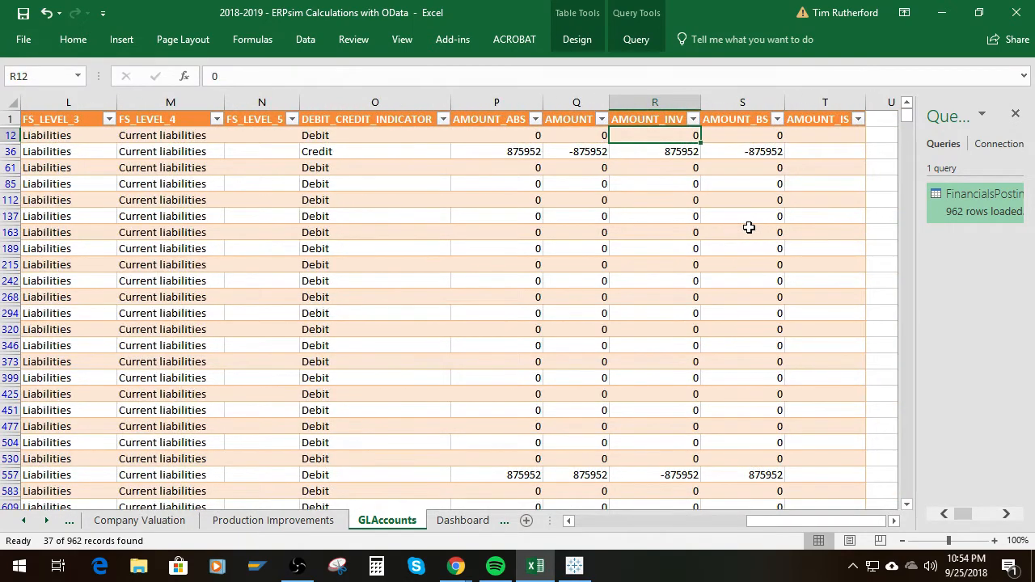
key("alt+F5")
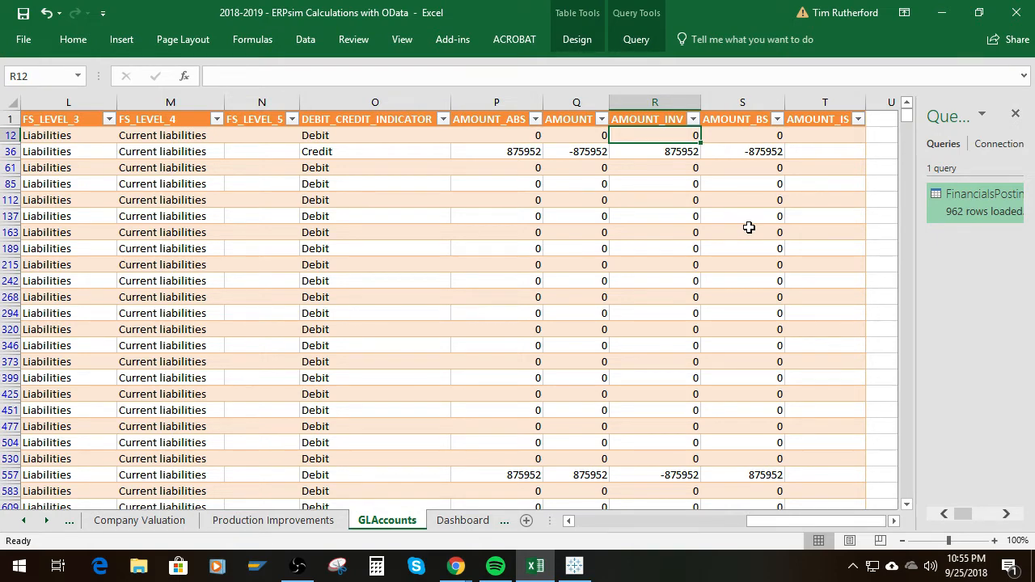
Compare the AP formula on the Company Valuation sheet with the filtered AMOUNT_INV postings in GLAccounts
left_click(150, 522)
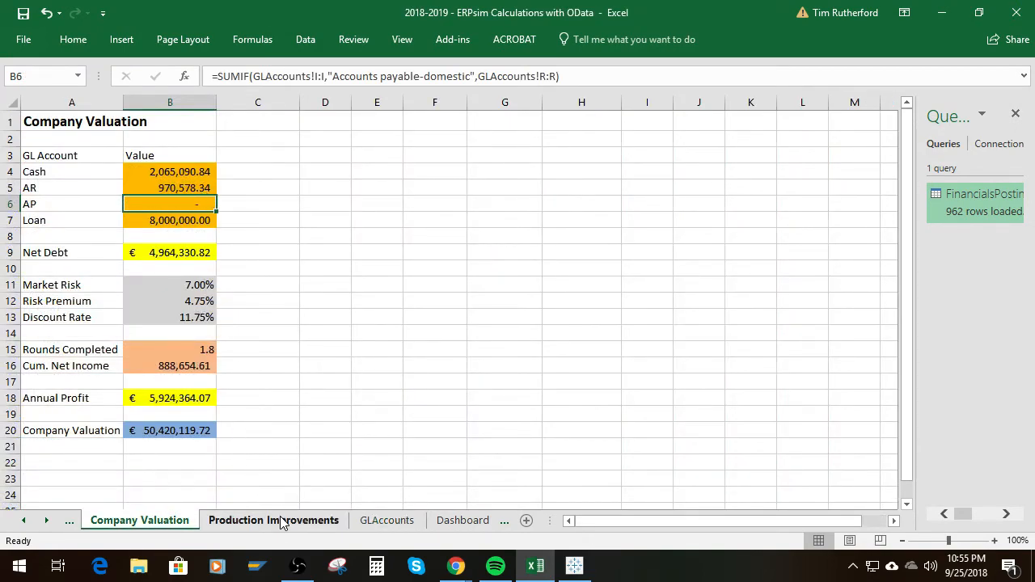
left_click(387, 522)
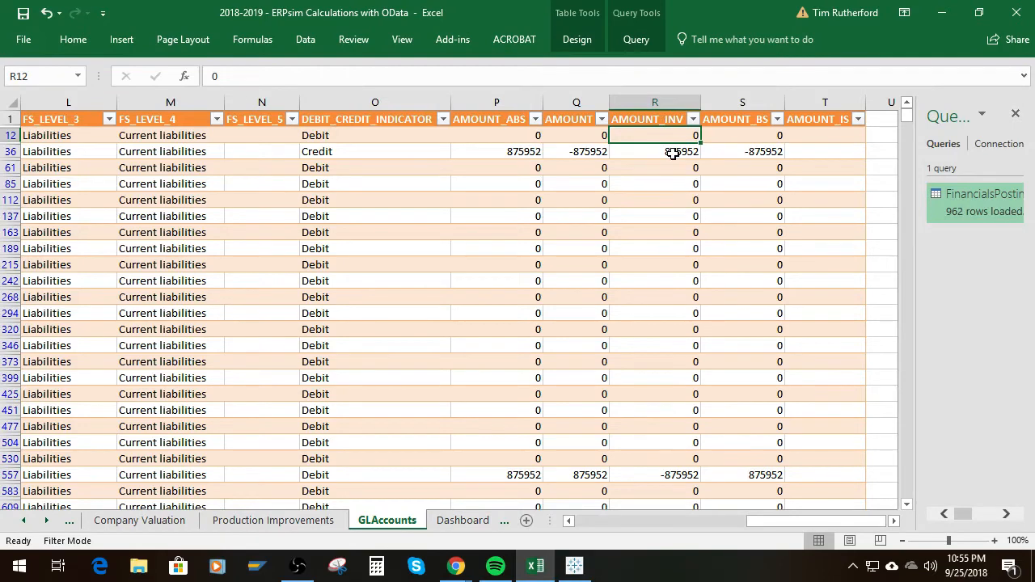
scroll(679, 348, "down", 3)
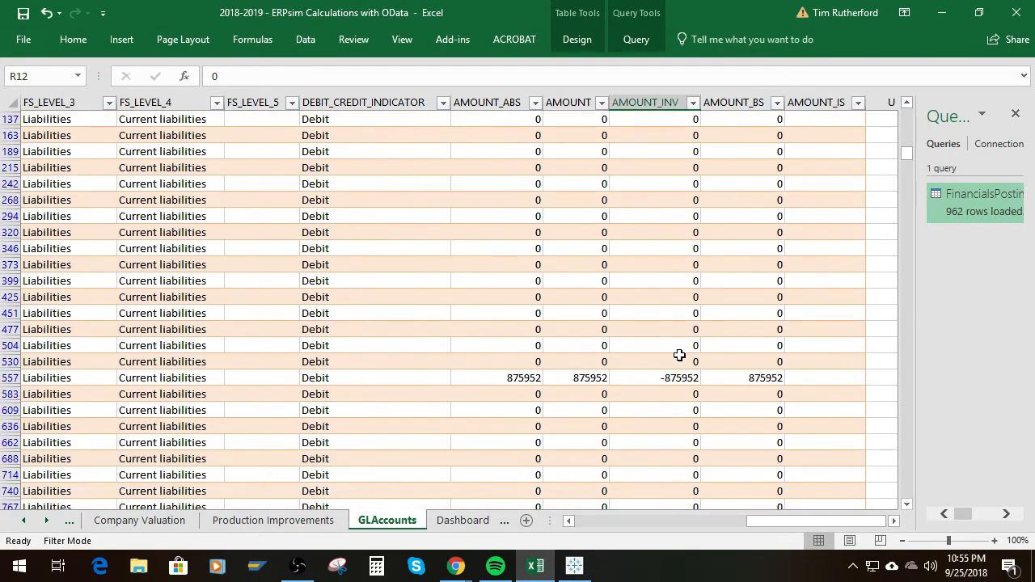
Check the filtered accounts payable debit and credit postings in GLAccounts against the AP balance in the Company Valuation sheet
scroll(678, 360, "down", 3)
scroll(679, 359, "up", 7)
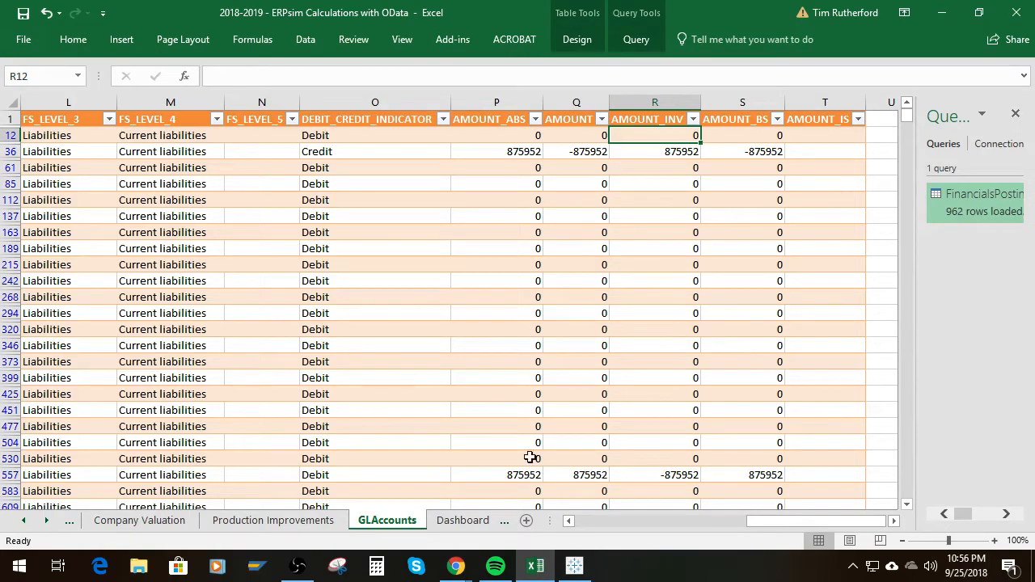
left_click(134, 521)
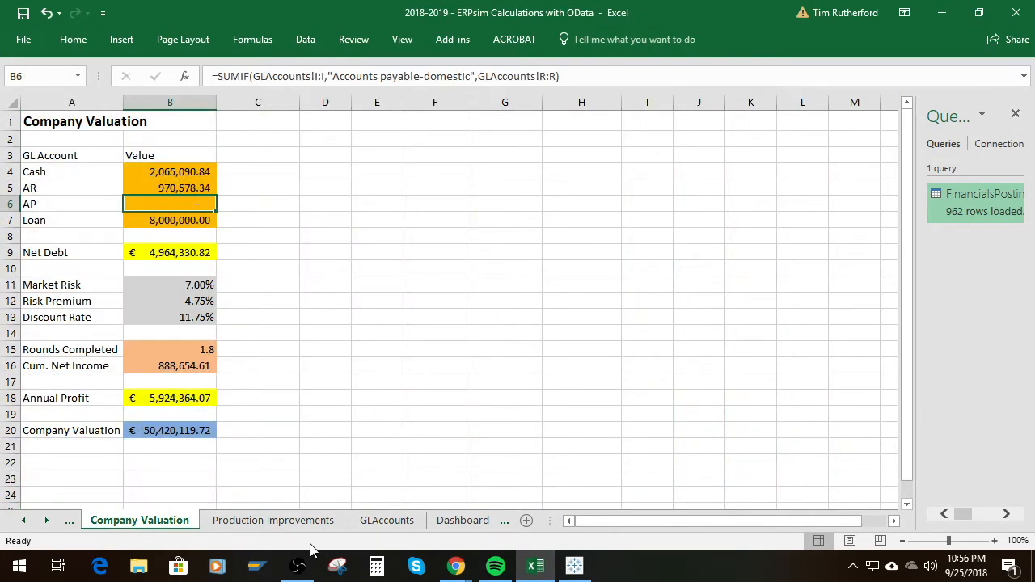
left_click(411, 520)
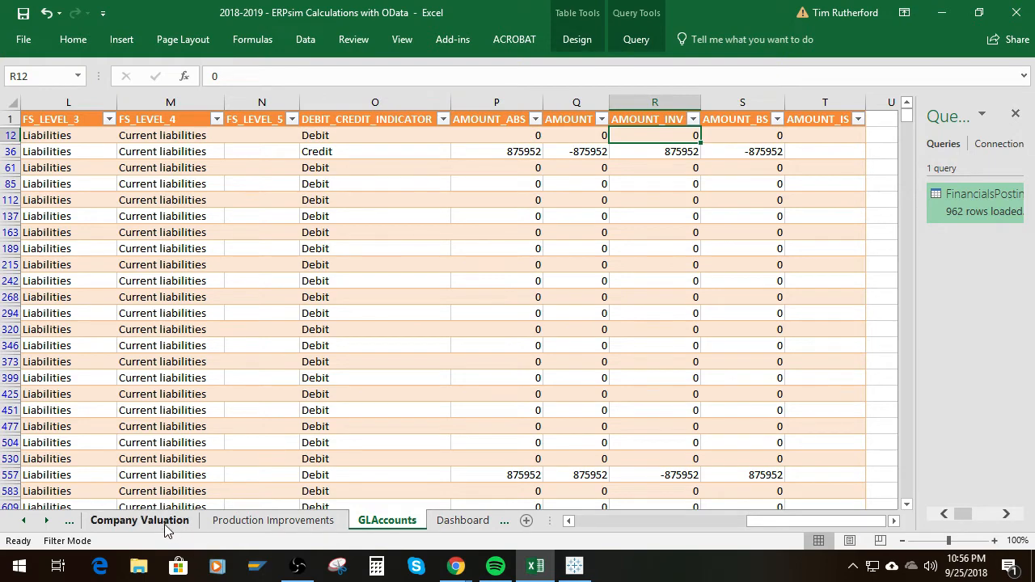
left_click(133, 521)
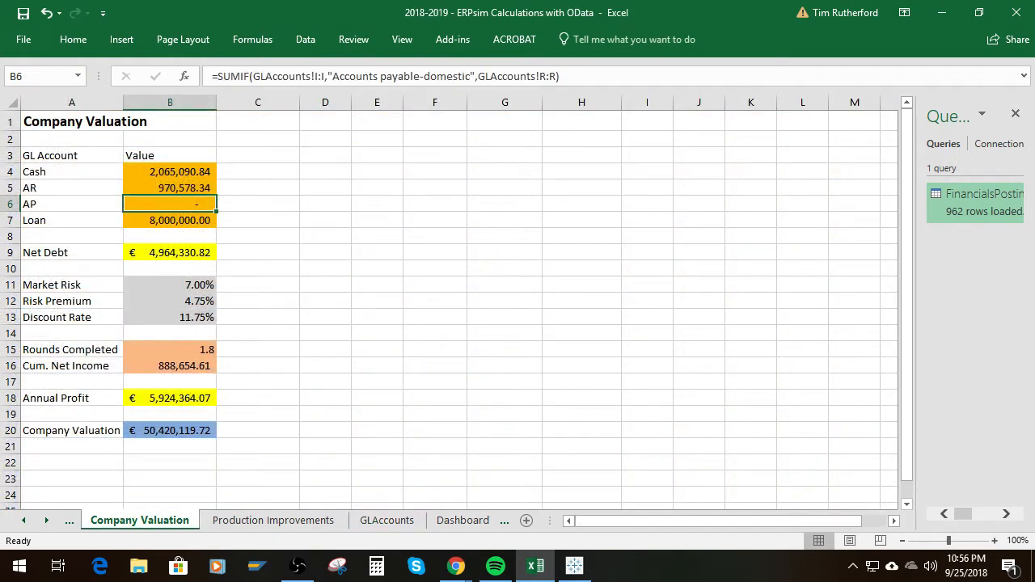
Review the refreshed figures on the Production Improvements sheet and return to the Company Valuation sheet
left_click(456, 566)
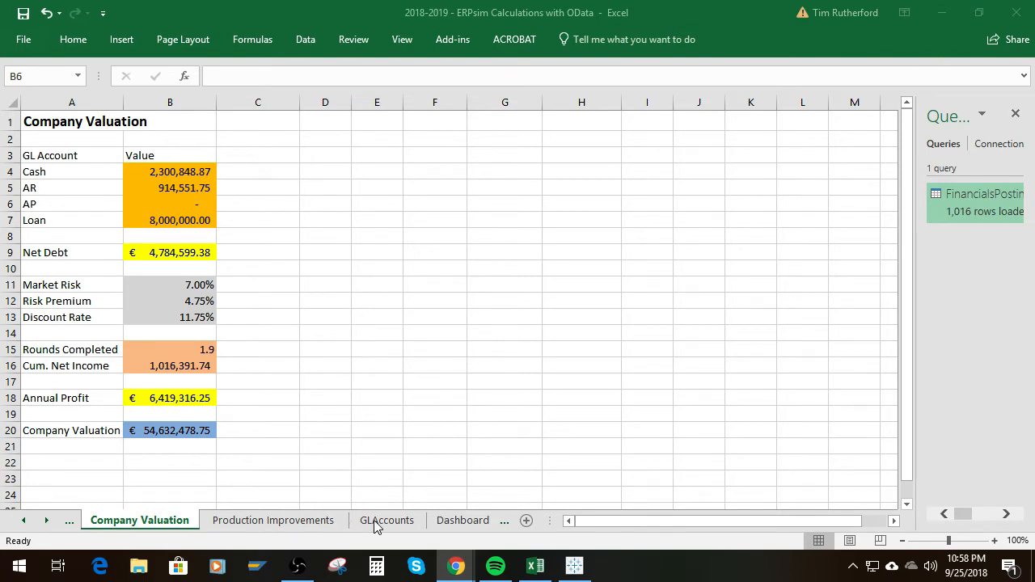
left_click(291, 525)
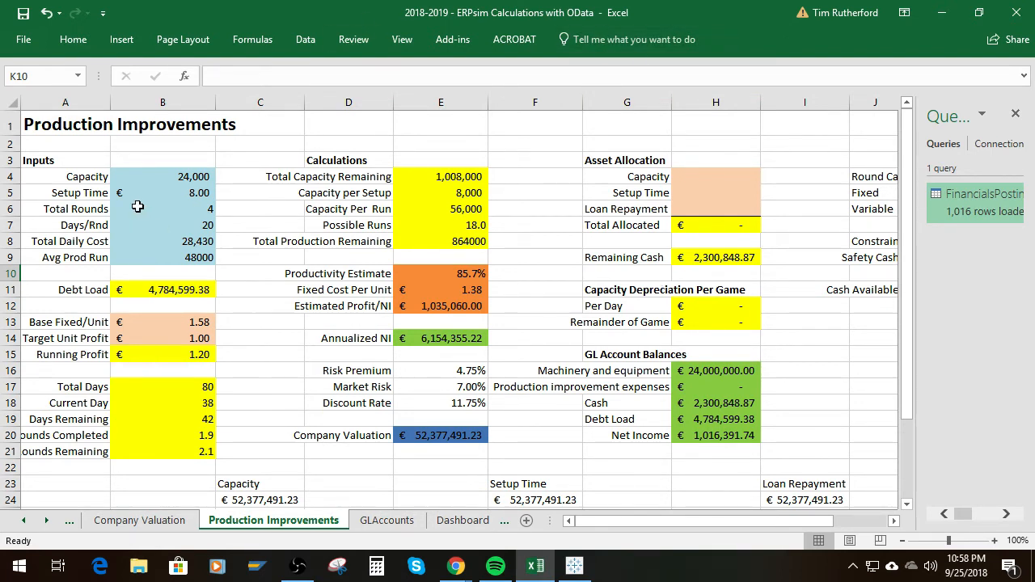
left_click(141, 522)
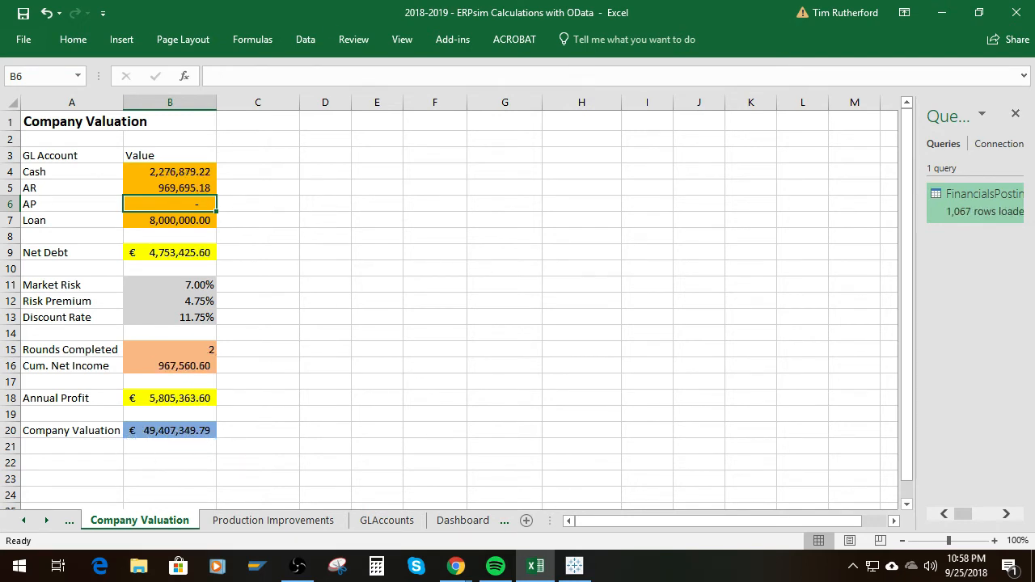
Switch to the ERPsim simulation page in Chrome and compare its round 2 results and balance sheet with the Company Valuation sheet
left_click(456, 566)
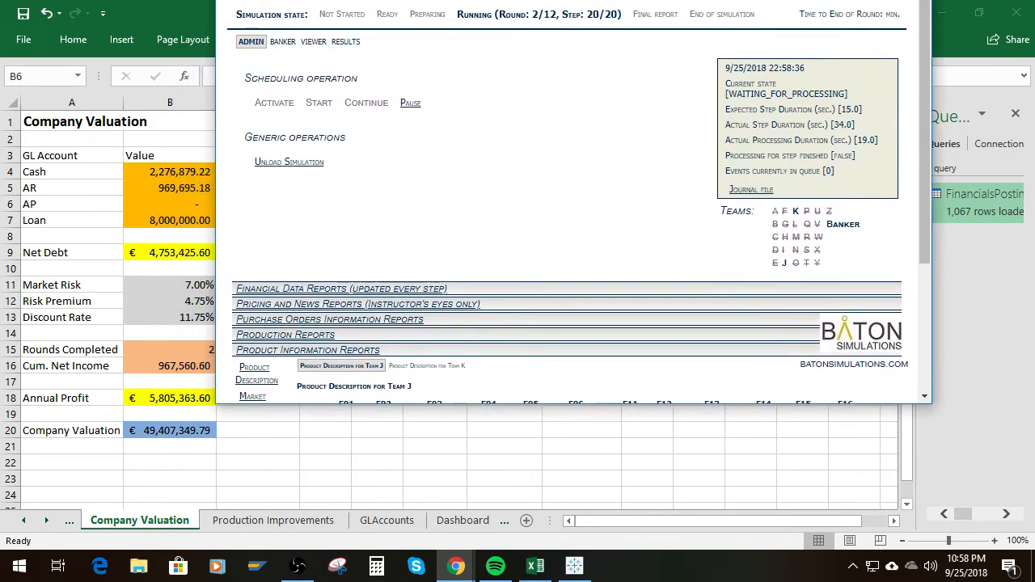
left_click(346, 45)
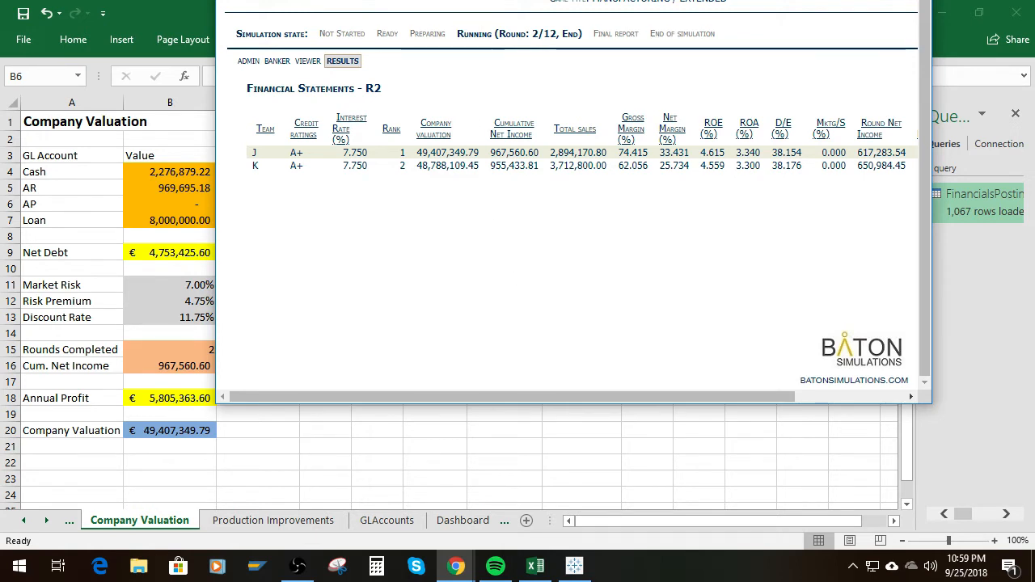
left_click_drag(462, 11, 475, 25)
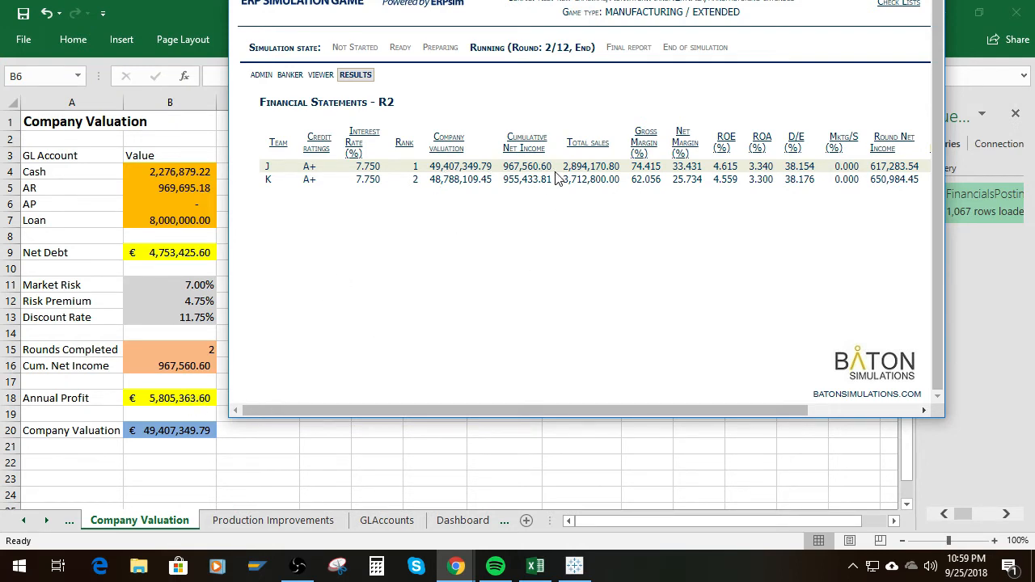
left_click(289, 76)
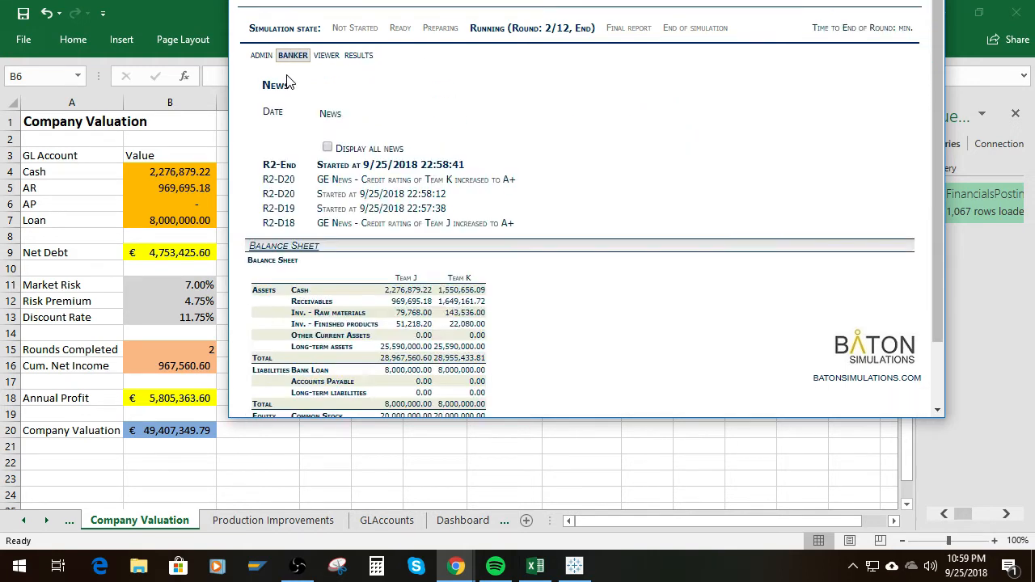
scroll(533, 168, "down", 1)
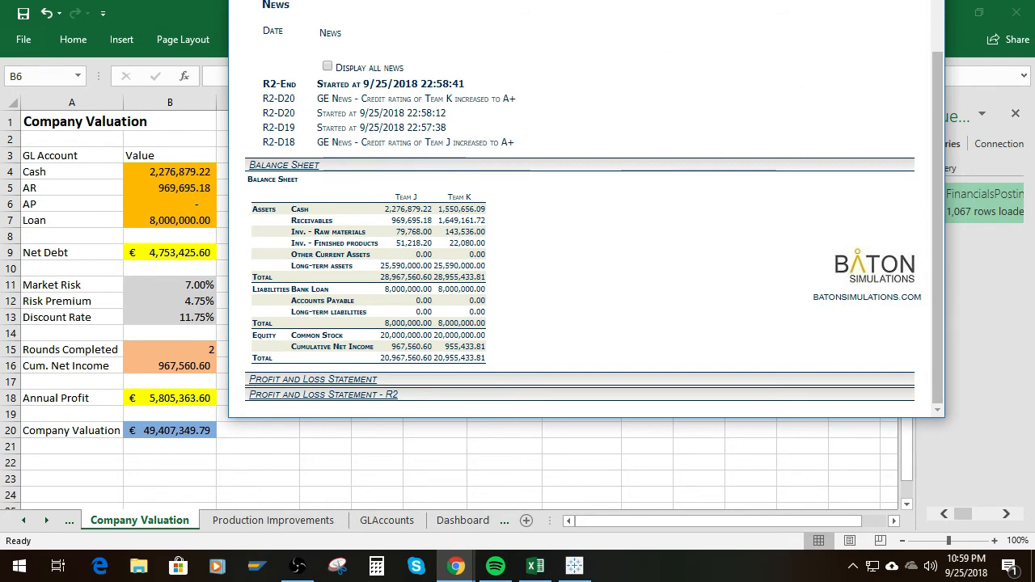
left_click_drag(587, 3, 663, 0)
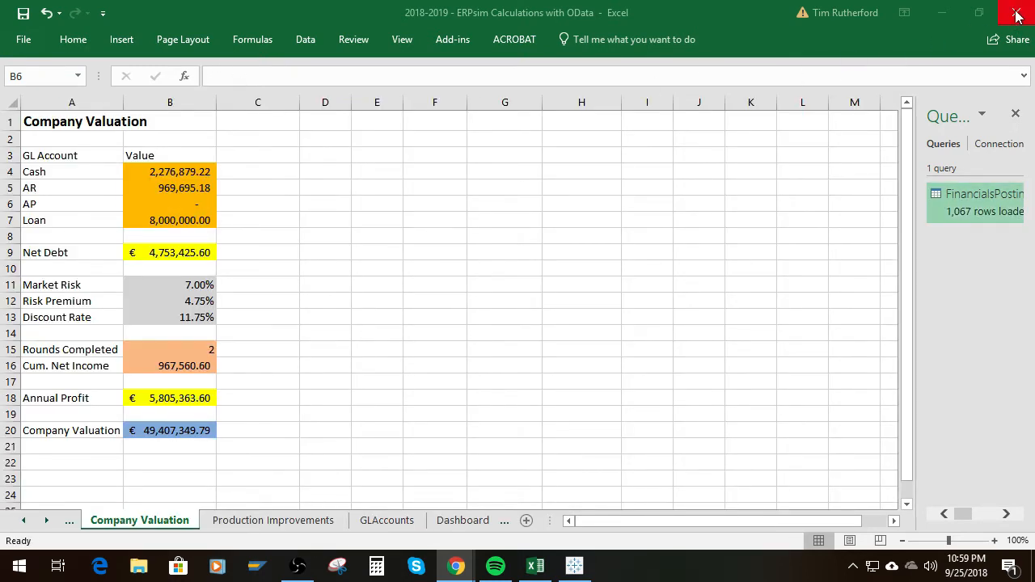
Save the ERPsim calculations workbook and close Excel, leaving the Tableau start window in view
left_click(22, 15)
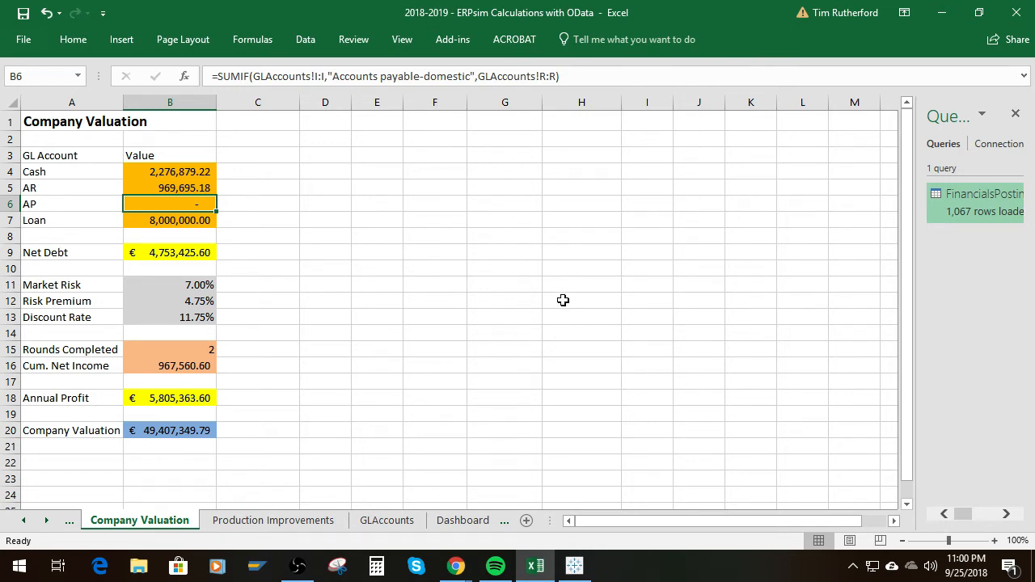
left_click(1011, 14)
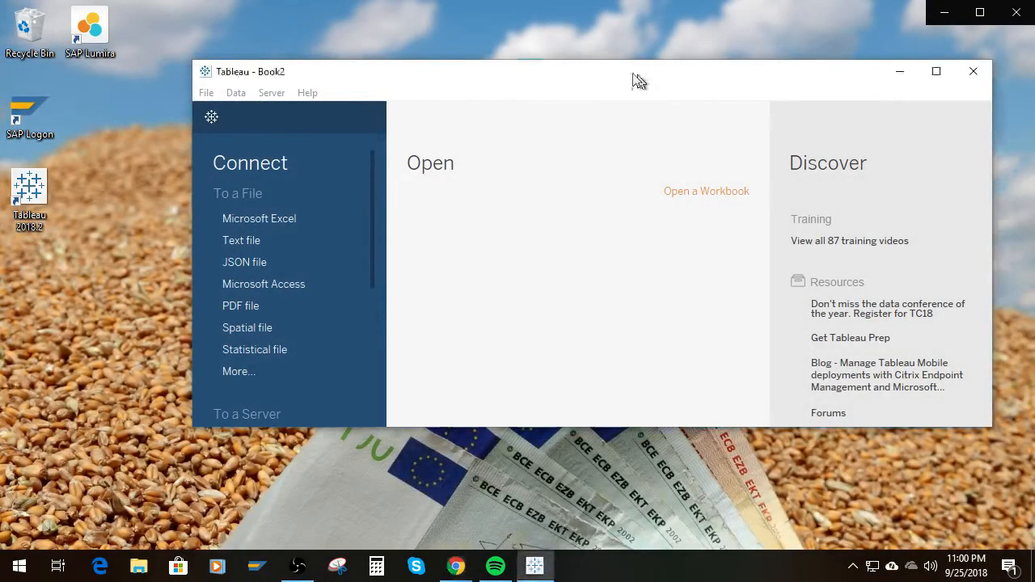
left_click_drag(720, 76, 659, 53)
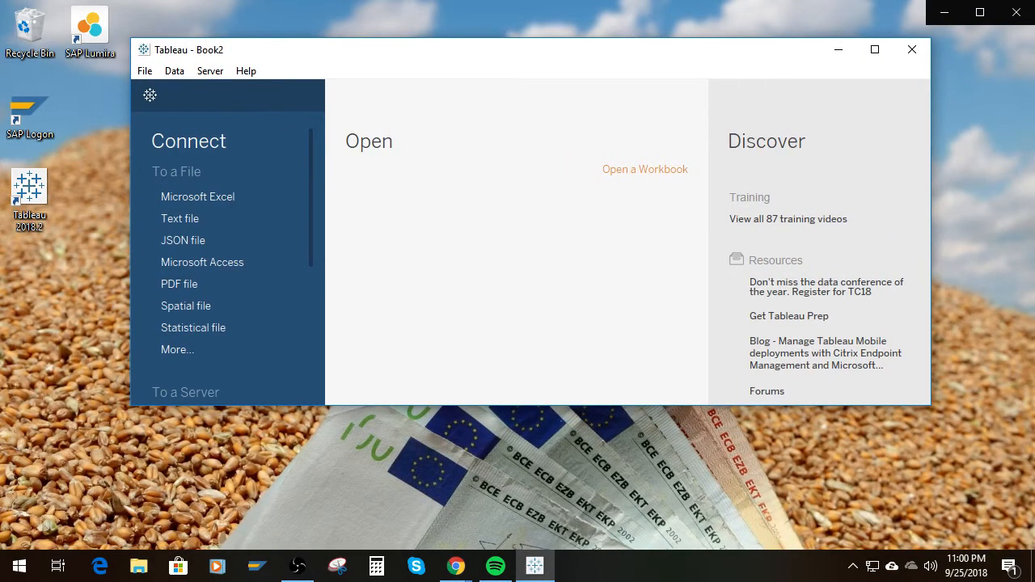
Switch to the ERPsim OData Service page in Chrome and build the URI for the Market entity in XML format, selecting it for copying
key("alt+Tab")
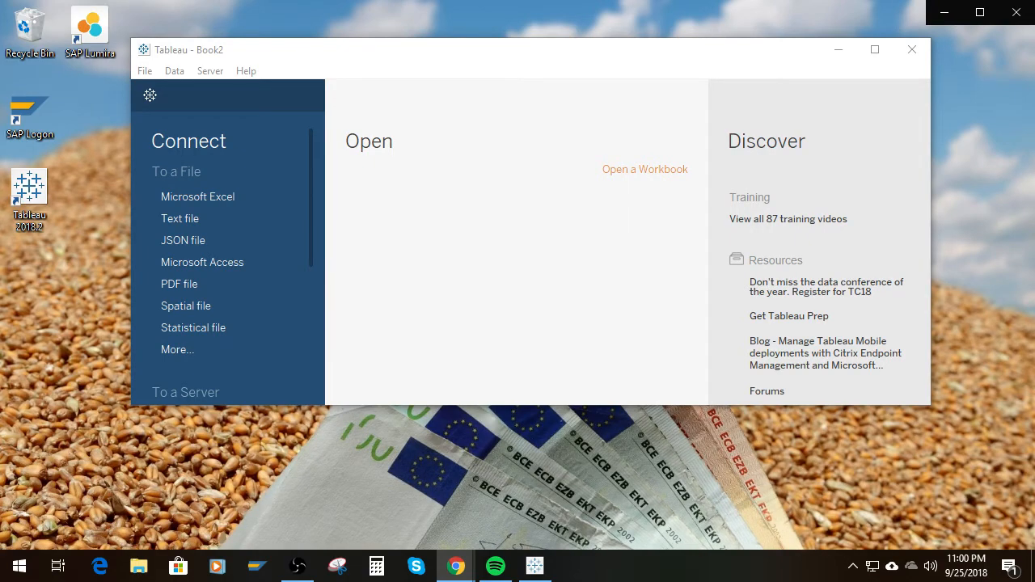
double_click(652, 57)
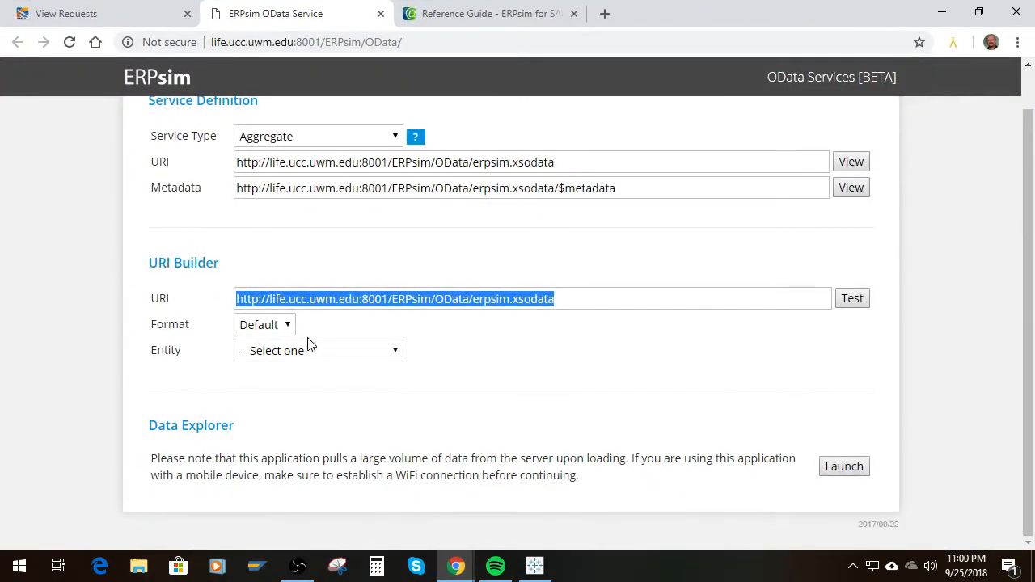
left_click(289, 327)
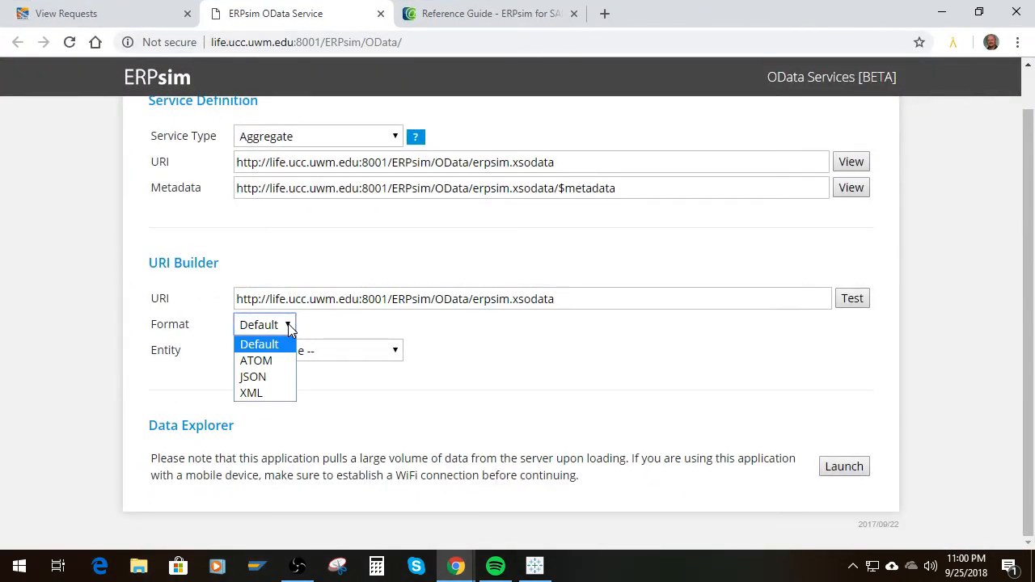
left_click(257, 394)
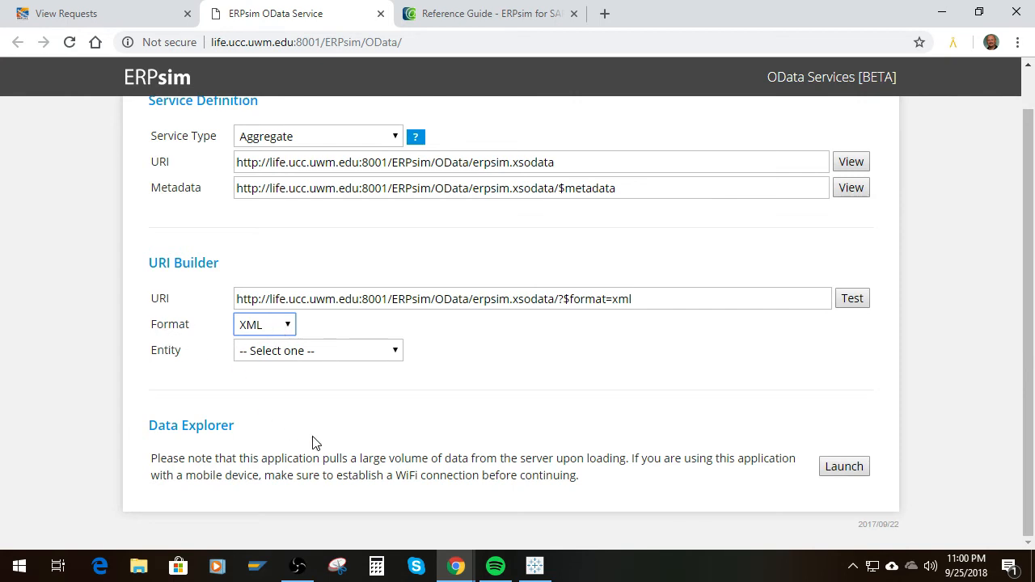
left_click(394, 354)
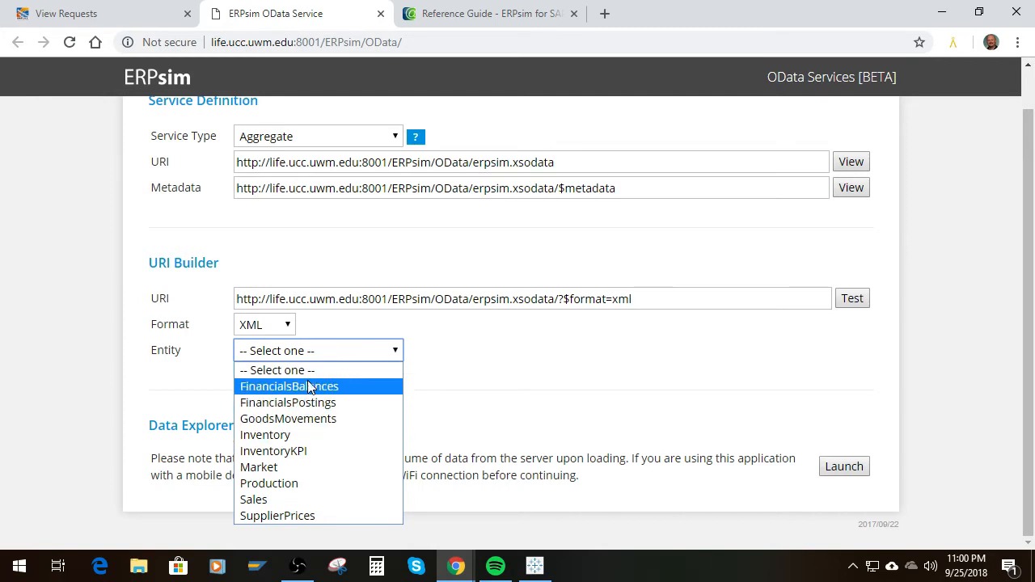
left_click(259, 468)
left_click(710, 301)
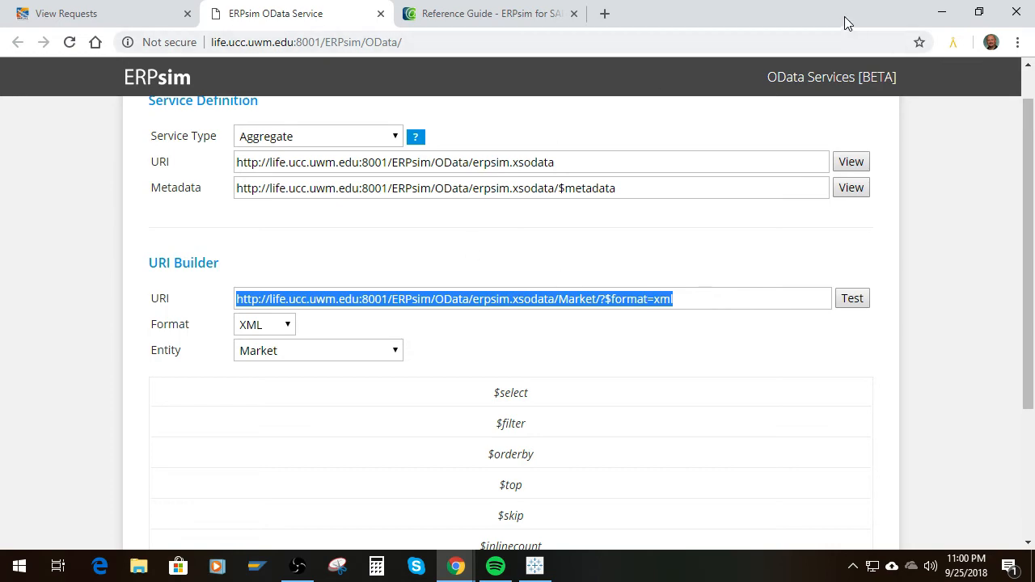
Switch to Tableau and connect to the Market OData URI, signing in with the account username and password
left_click(941, 12)
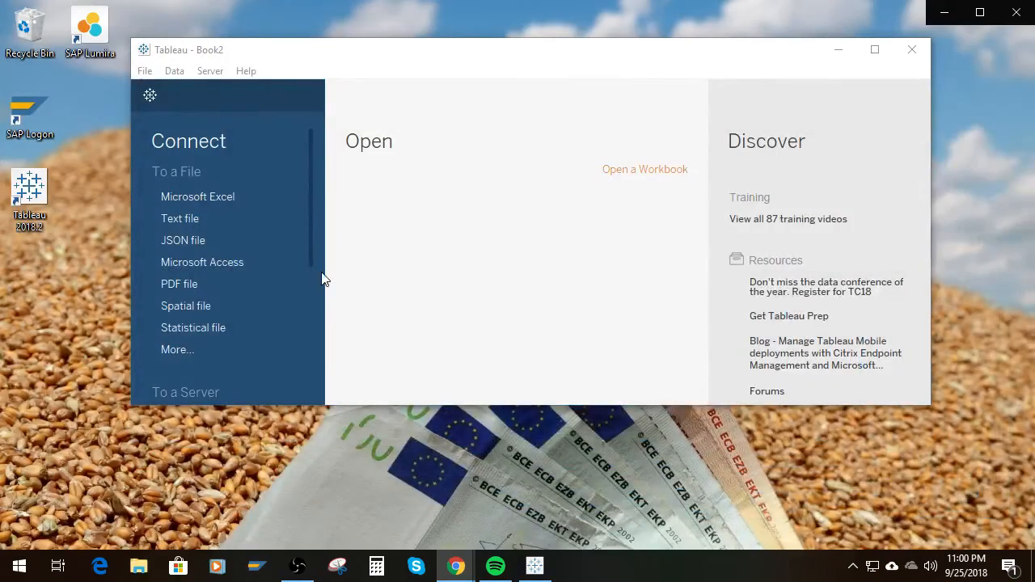
left_click(872, 51)
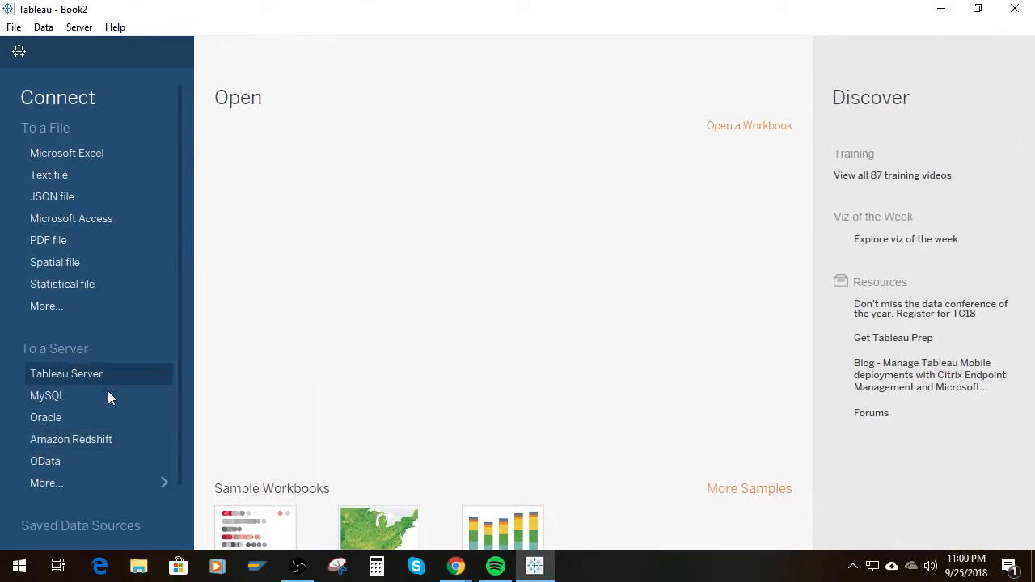
left_click(54, 462)
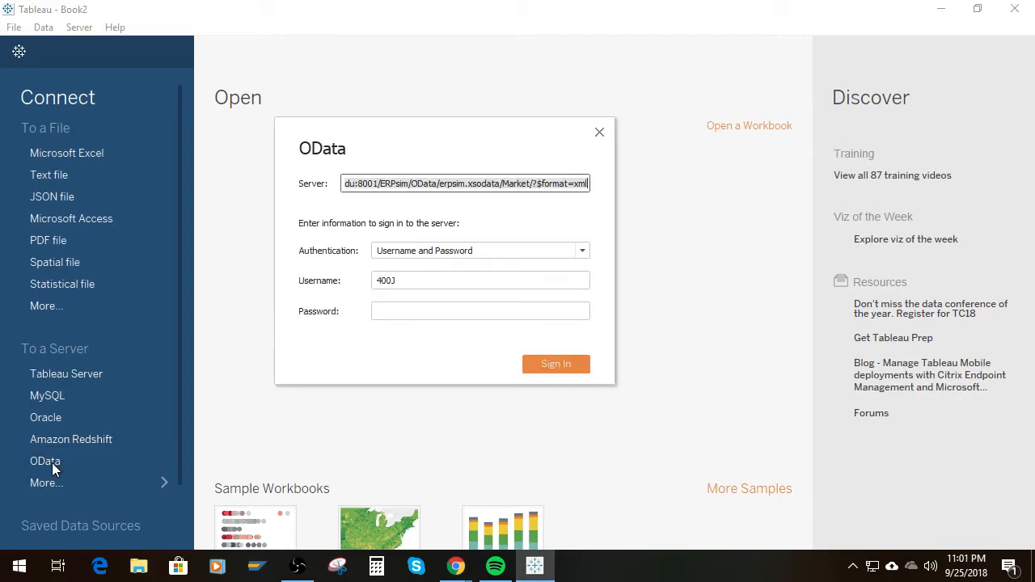
left_click_drag(437, 124, 522, 0)
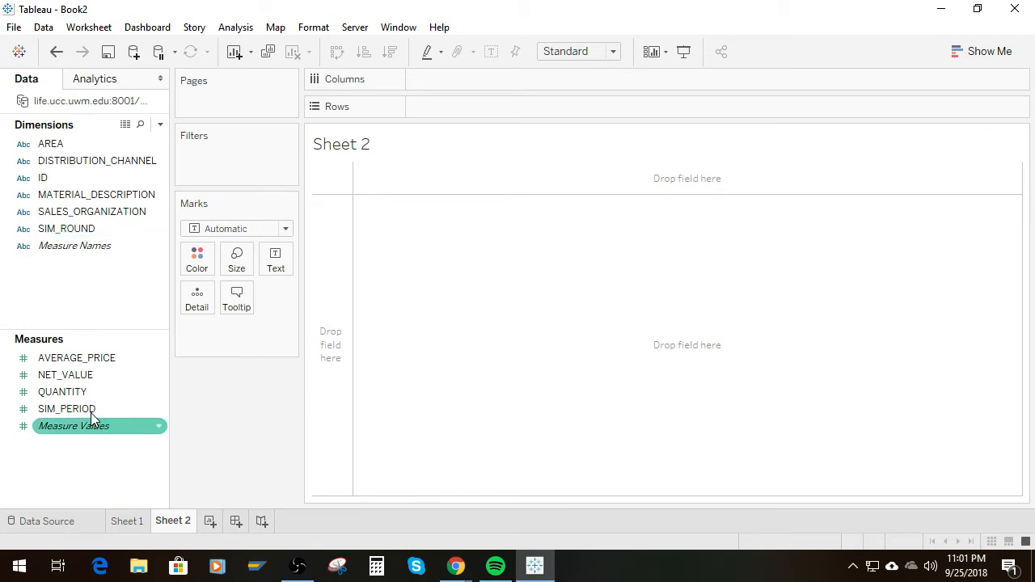
Build a bar chart on Sheet 2 with SUM(QUANTITY) as columns and MATERIAL_DESCRIPTION followed by AREA as rows
left_click_drag(89, 200, 465, 107)
left_click(64, 395)
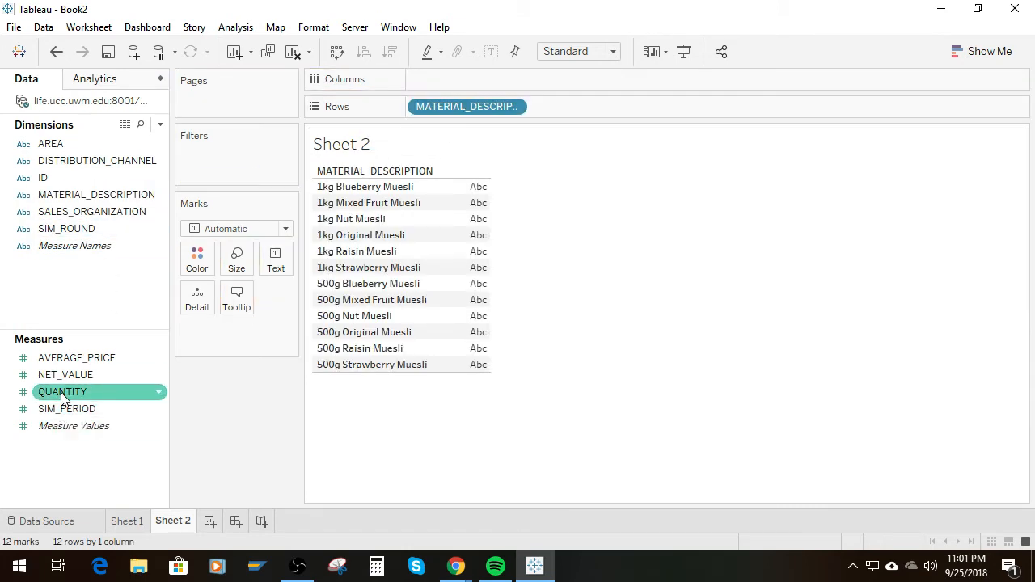
left_click_drag(63, 395, 460, 75)
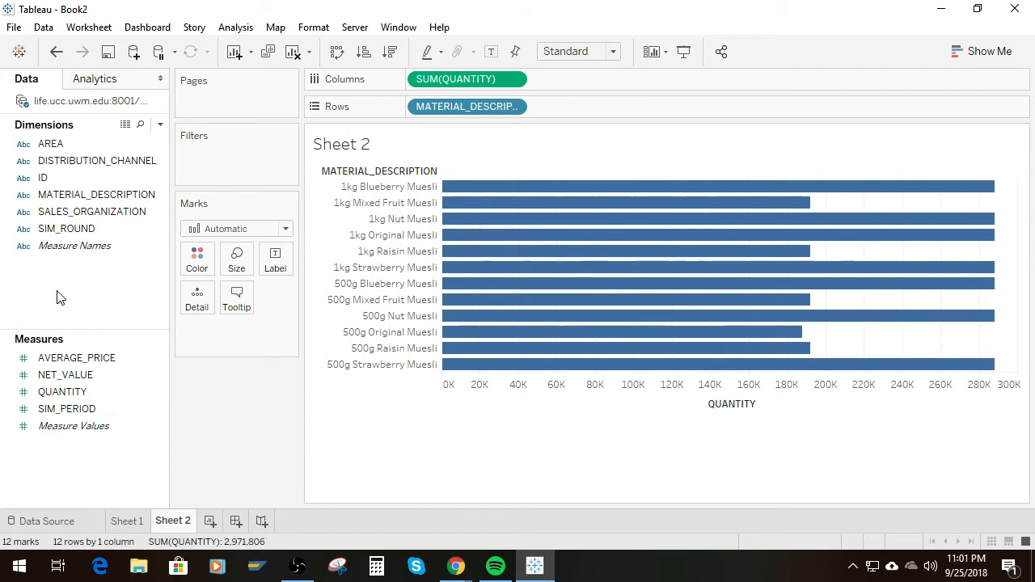
left_click_drag(50, 150, 597, 109)
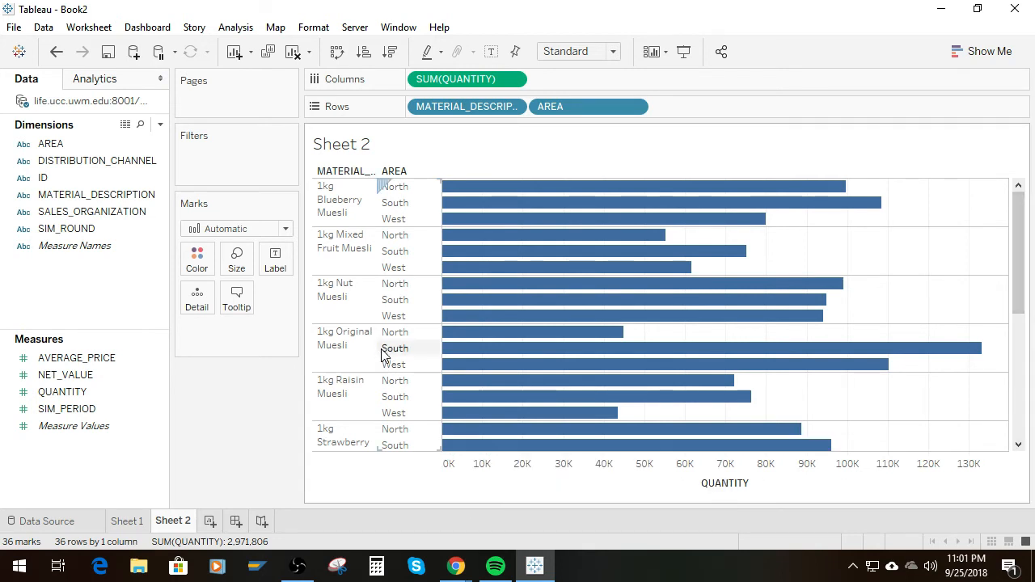
Examine the quantity bars for each muesli product by North, South and West area
mouse_move(516, 356)
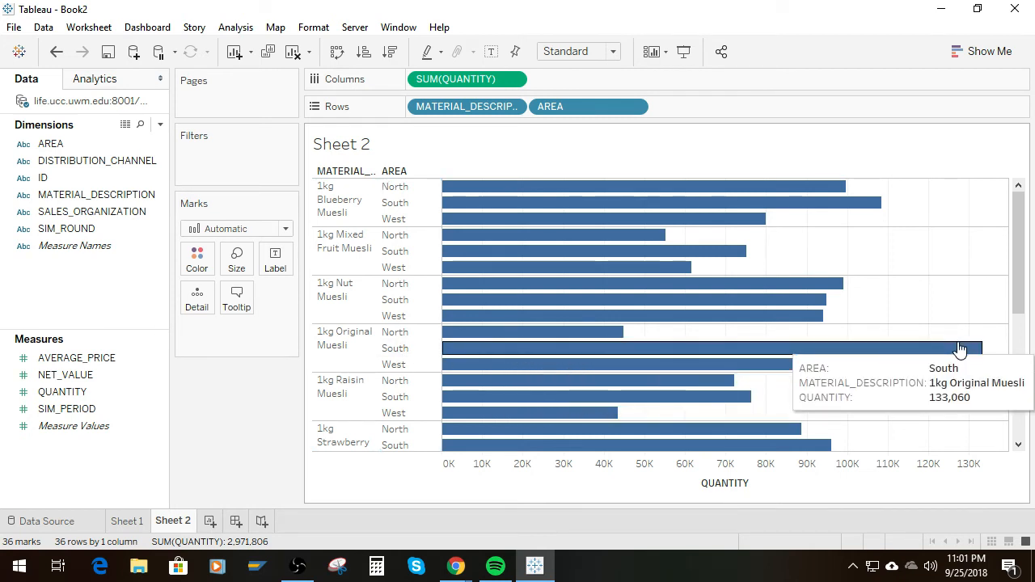
scroll(964, 344, "down", 1)
left_click_drag(1023, 300, 1026, 271)
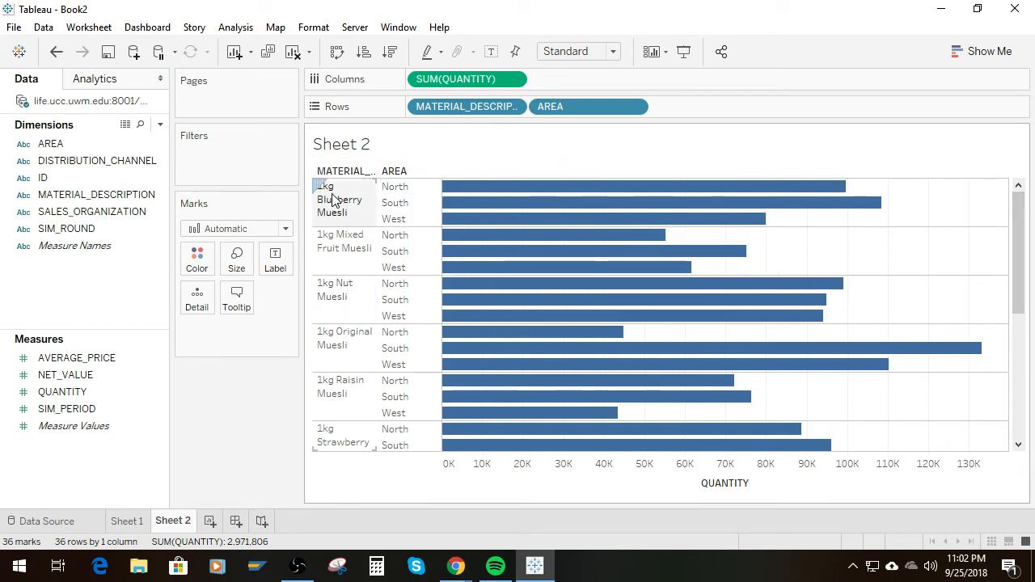
scroll(386, 309, "down", 3)
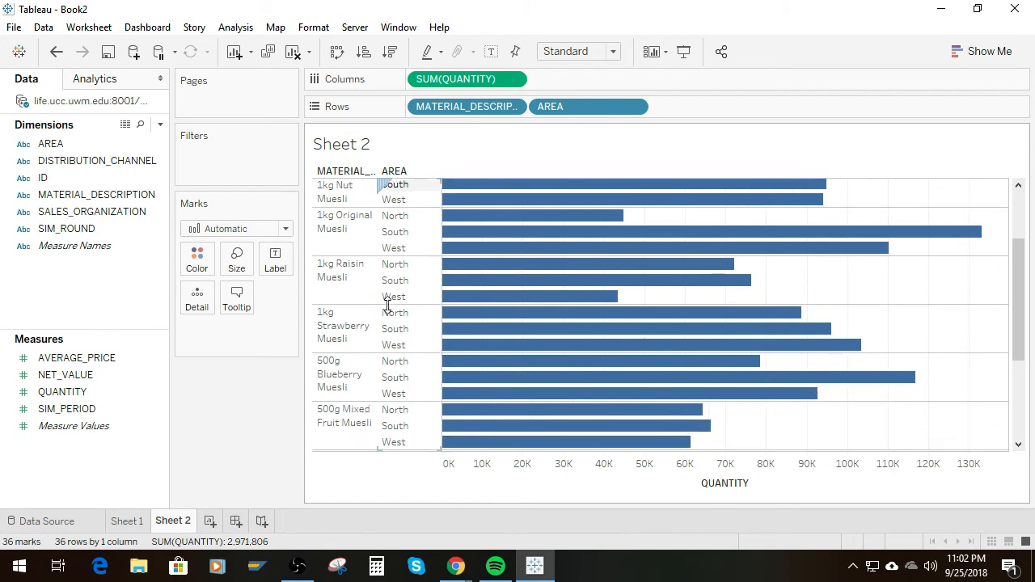
scroll(385, 304, "down", 5)
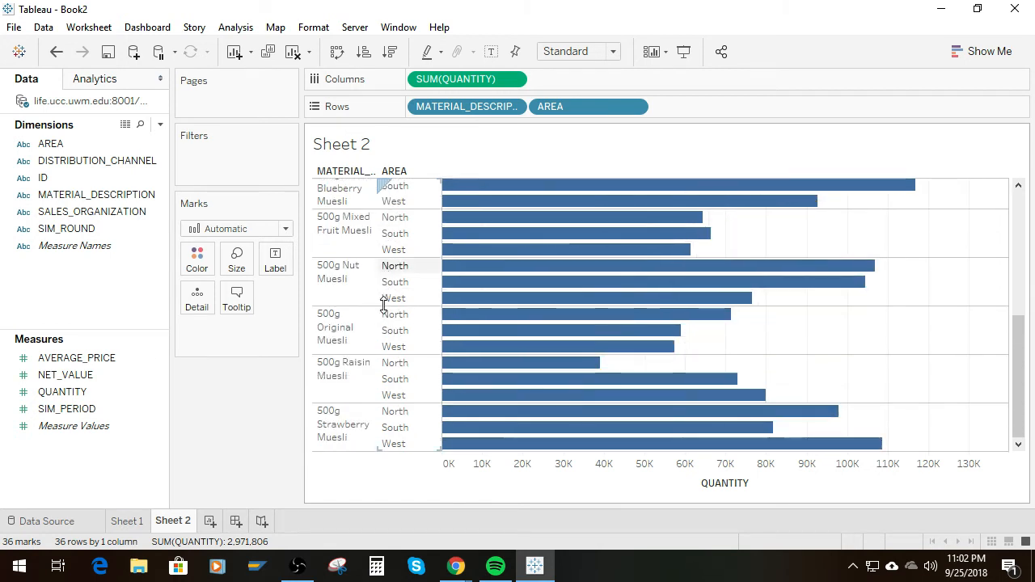
scroll(606, 324, "up", 3)
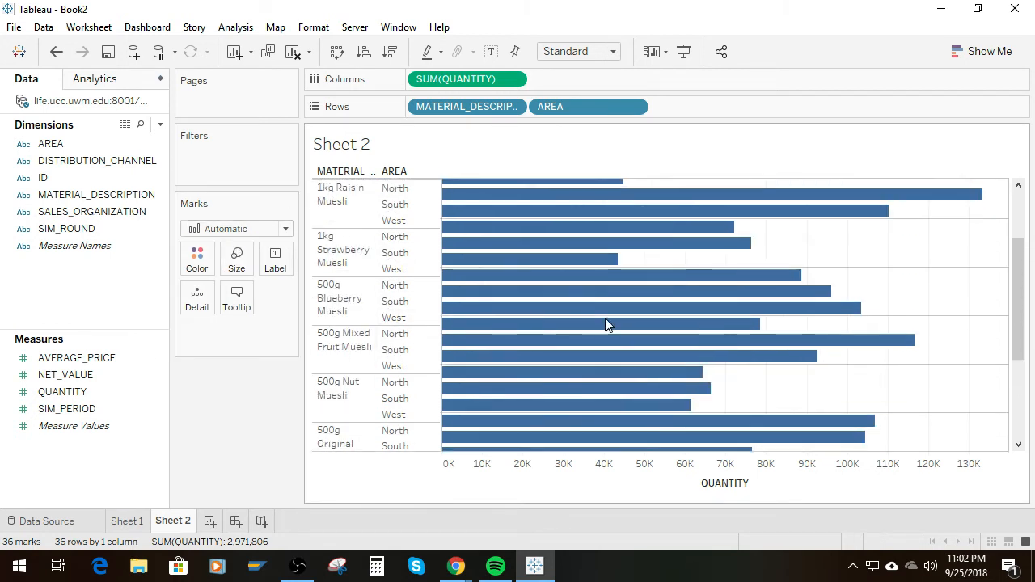
scroll(606, 323, "up", 5)
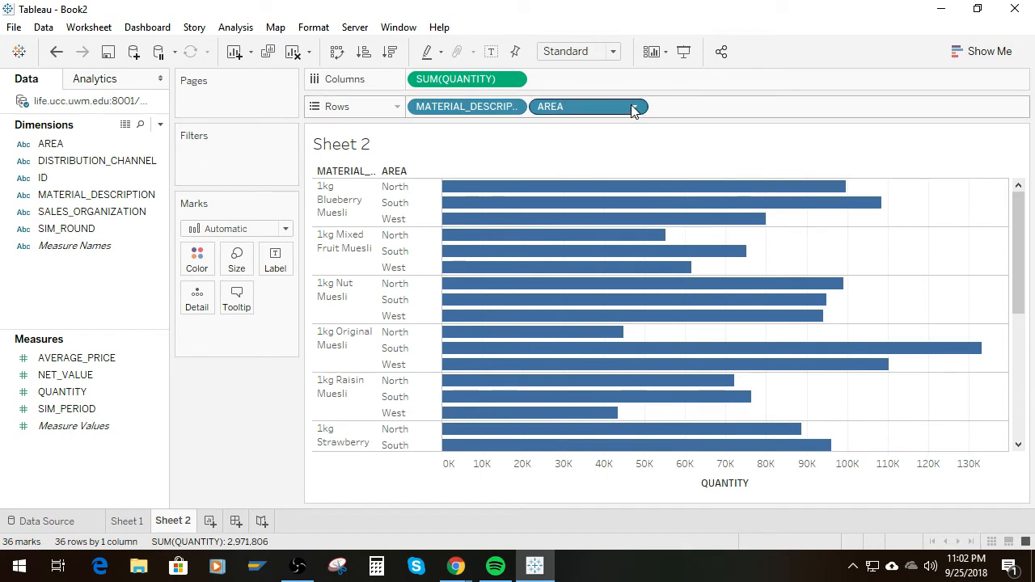
Remove AREA from the rows of Sheet 2 and replace SUM(QUANTITY) in the columns with SUM(NET_VALUE)
left_click_drag(601, 105, 69, 270)
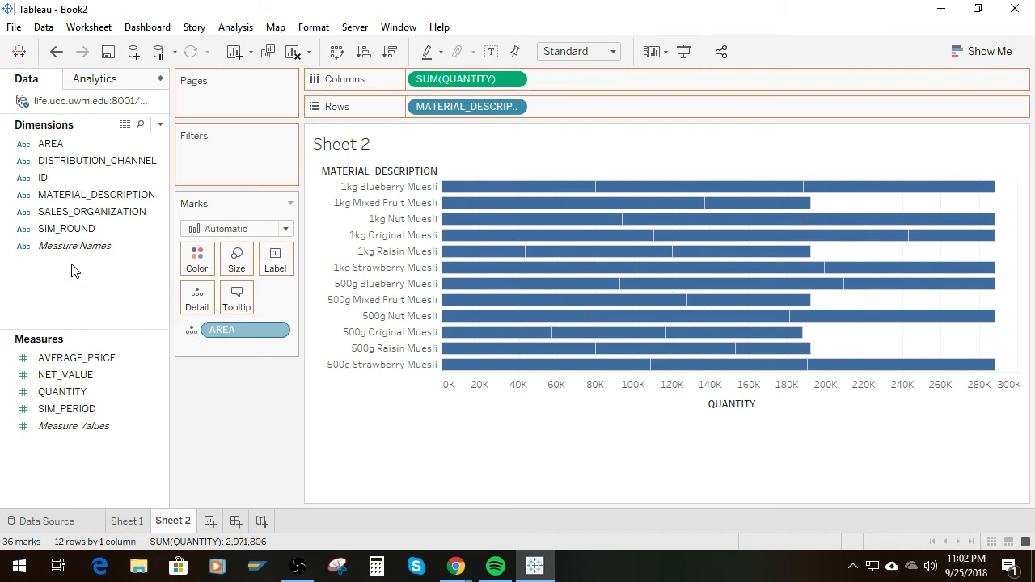
left_click(513, 81)
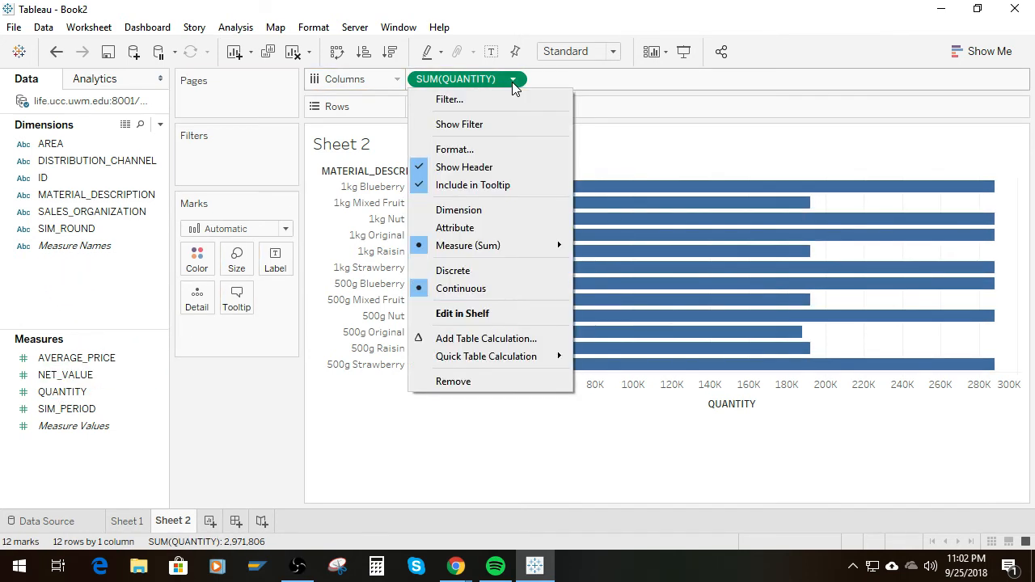
left_click(633, 88)
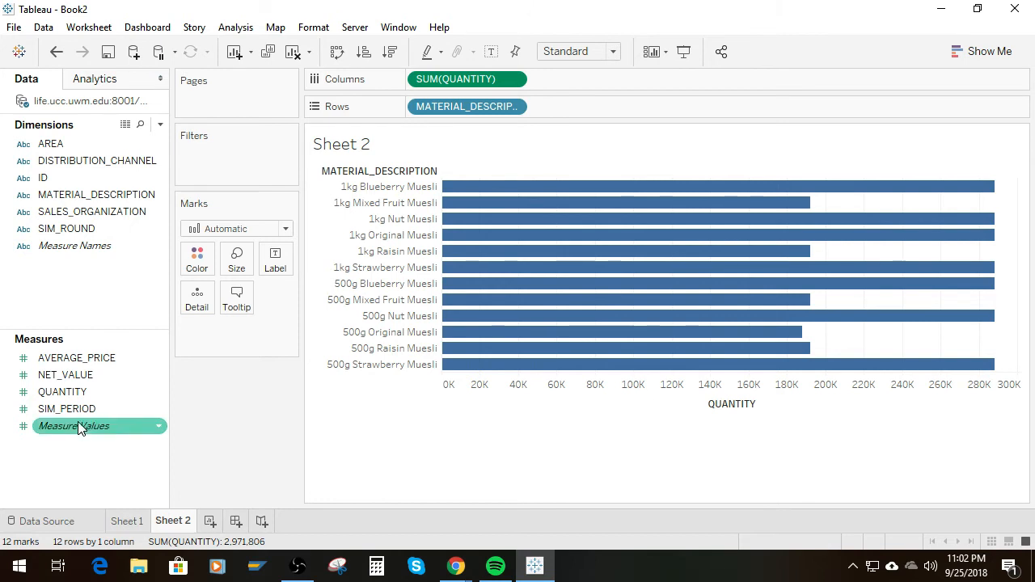
left_click_drag(64, 376, 513, 91)
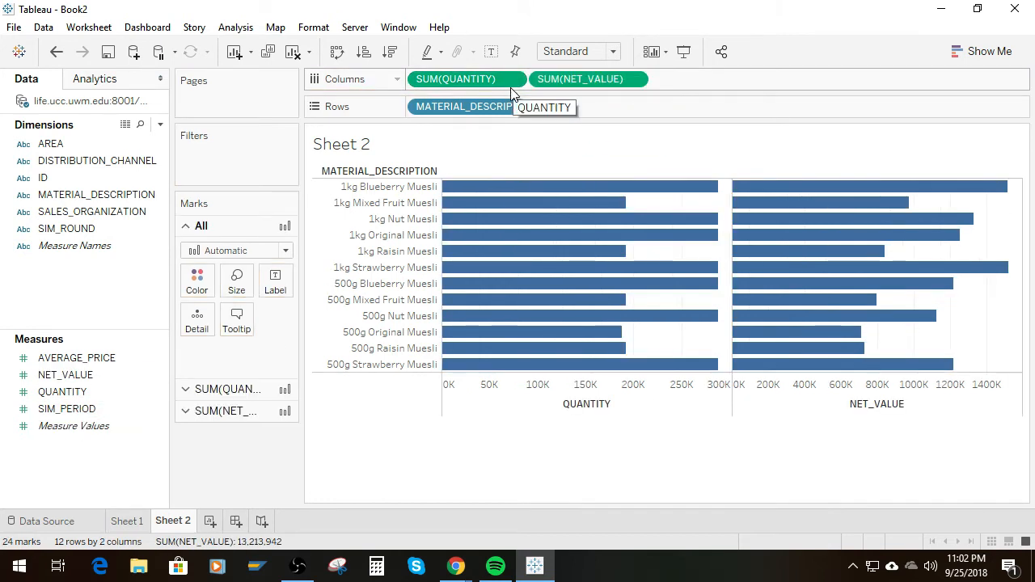
left_click(512, 79)
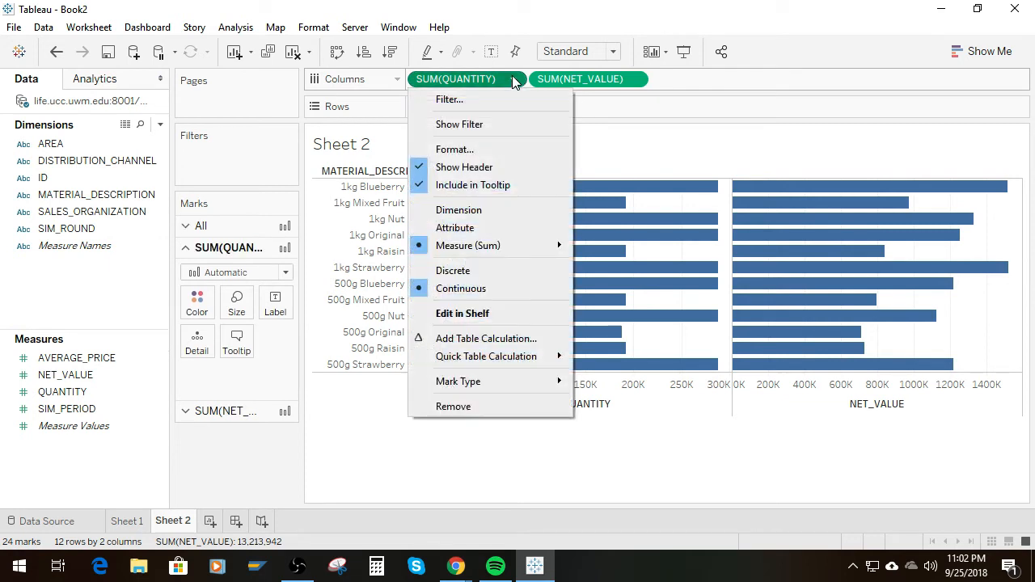
left_click(459, 406)
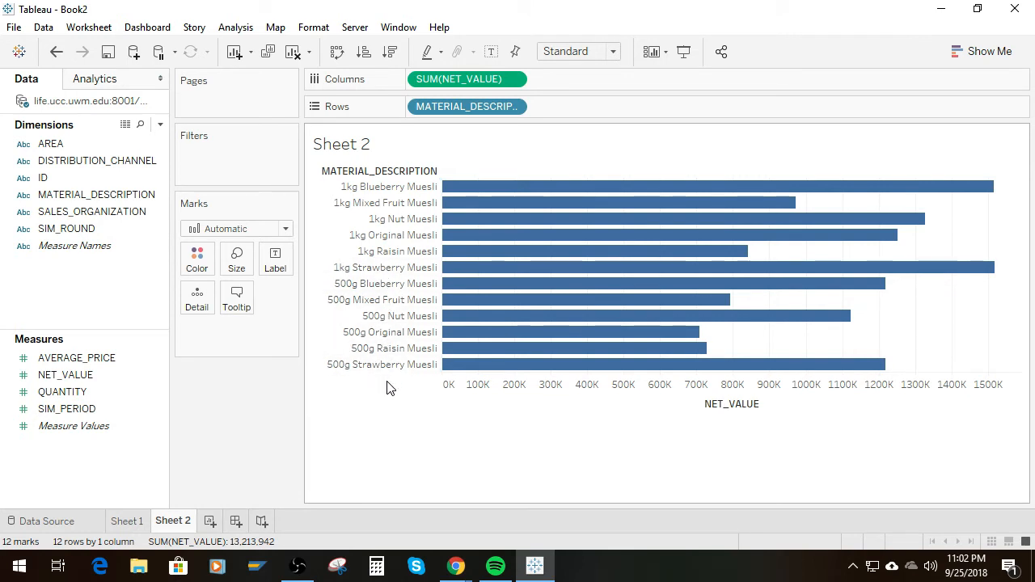
mouse_move(873, 364)
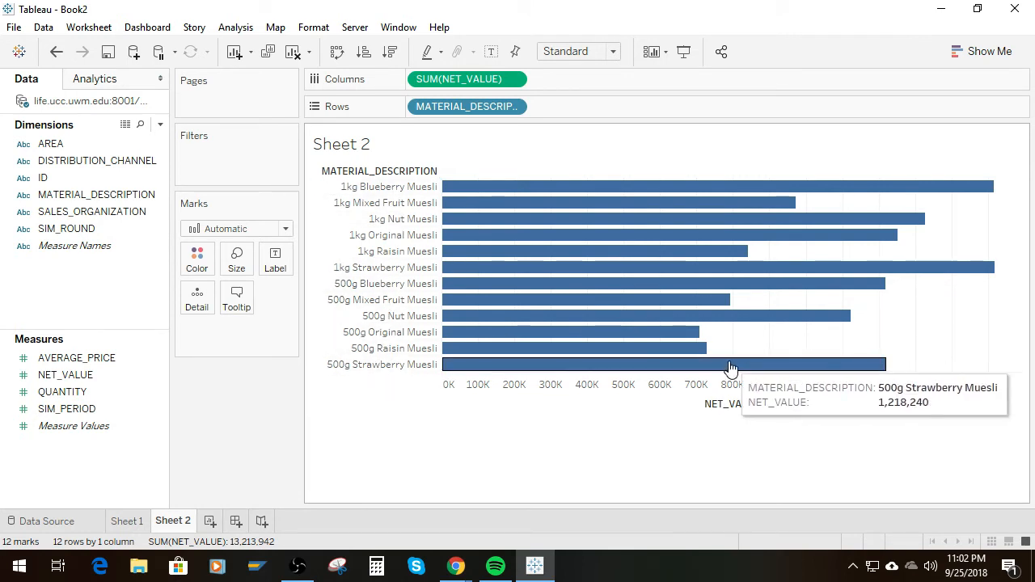
mouse_move(742, 253)
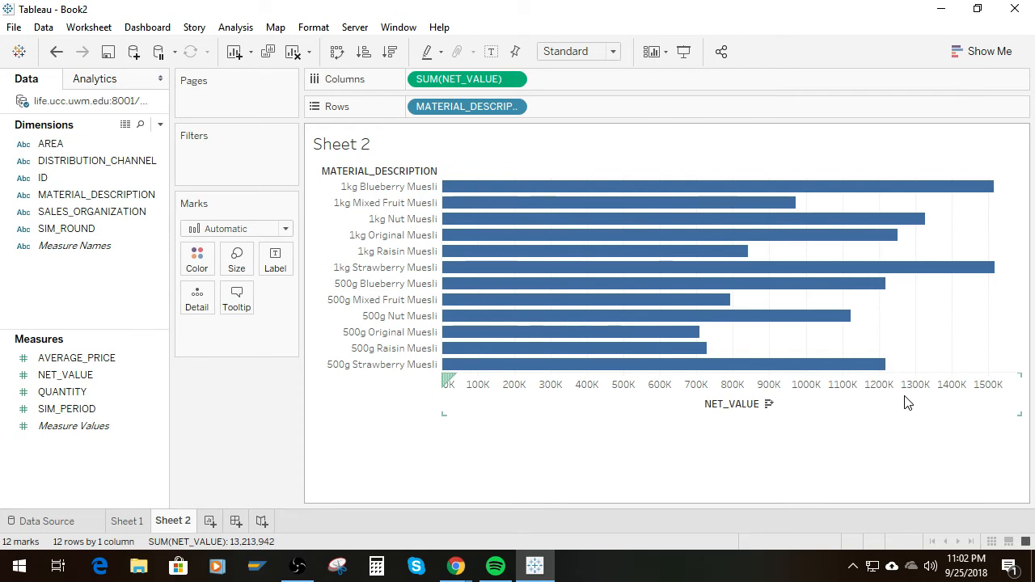
Close the workbook without saving the changes and start a new OData server connection
left_click(12, 31)
left_click(40, 85)
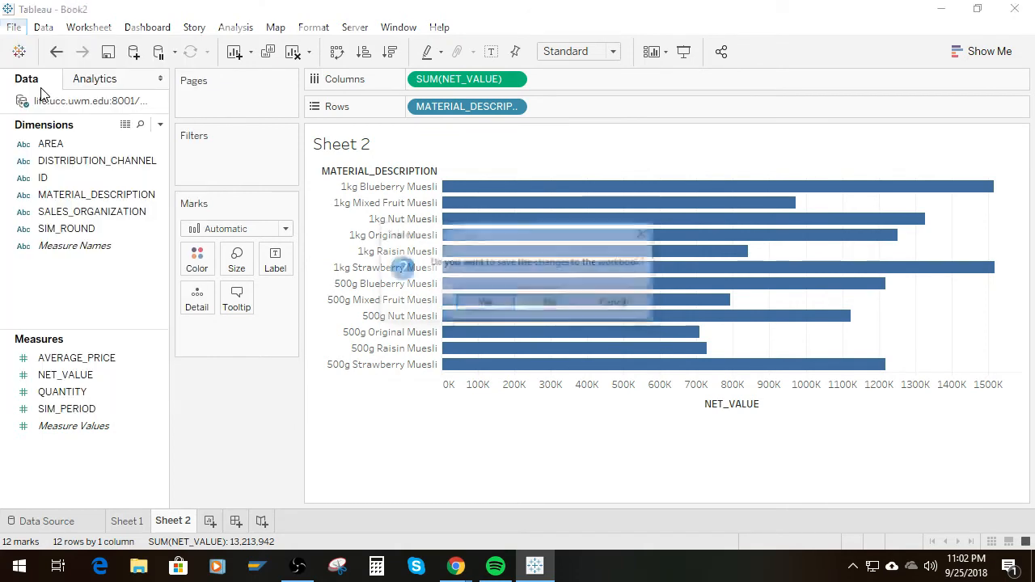
left_click(550, 303)
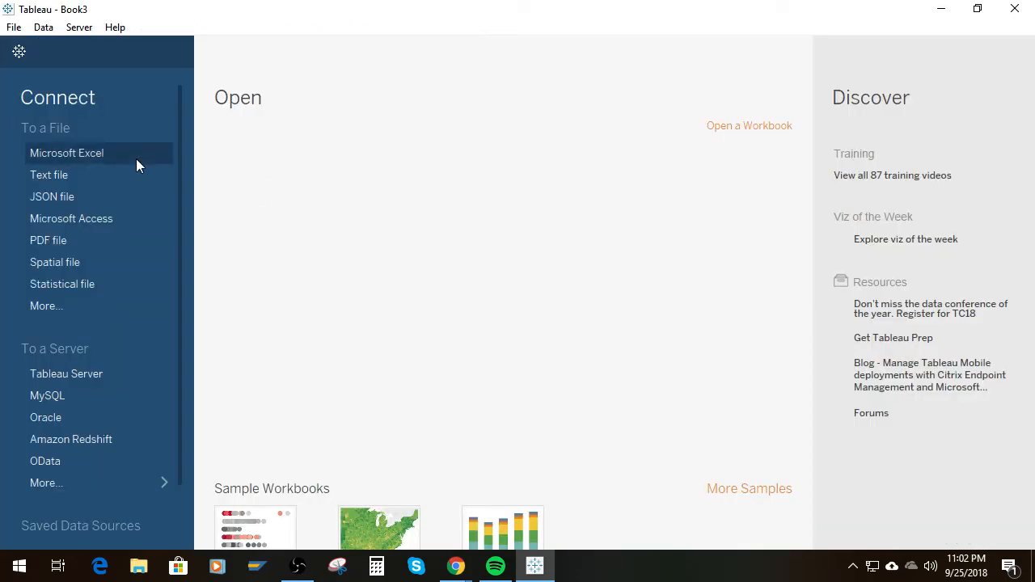
left_click(49, 463)
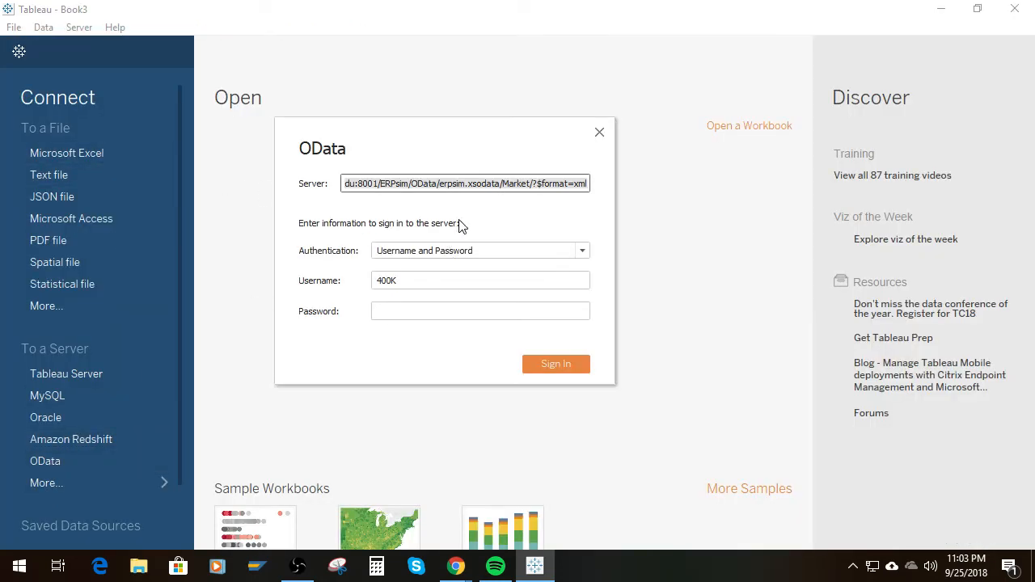
Switch to the ERPsim OData Service page in Chrome and build the XML URI for the Sales entity, selecting it for copying
left_click_drag(457, 131, 0, 133)
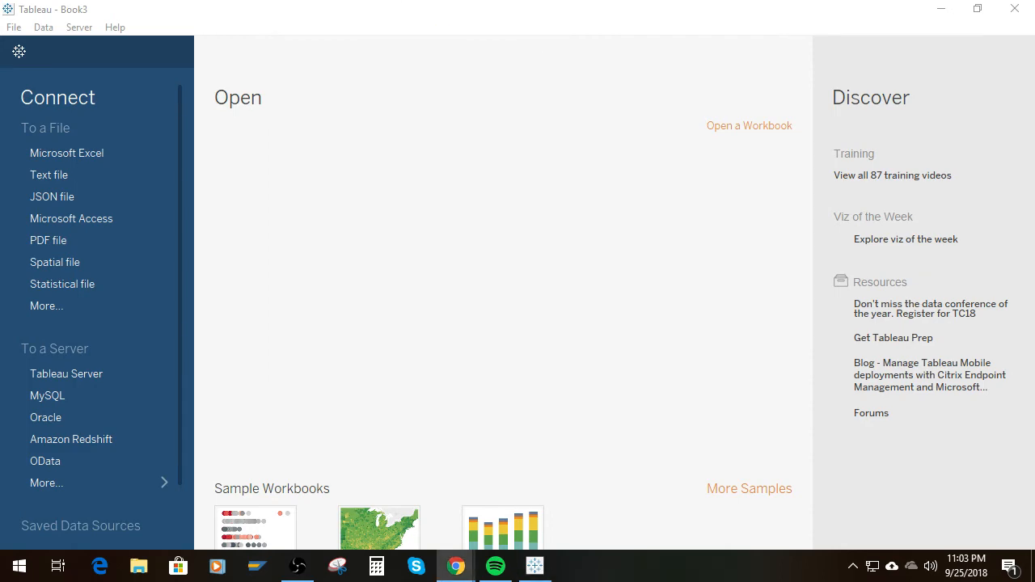
left_click_drag(647, 0, 767, 5)
left_click(482, 356)
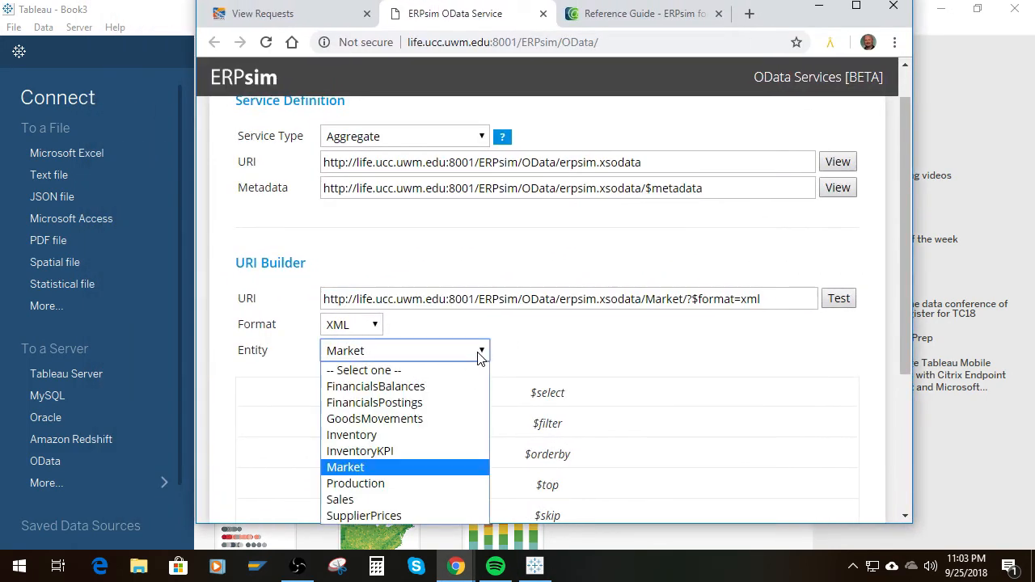
left_click(380, 500)
left_click(728, 301)
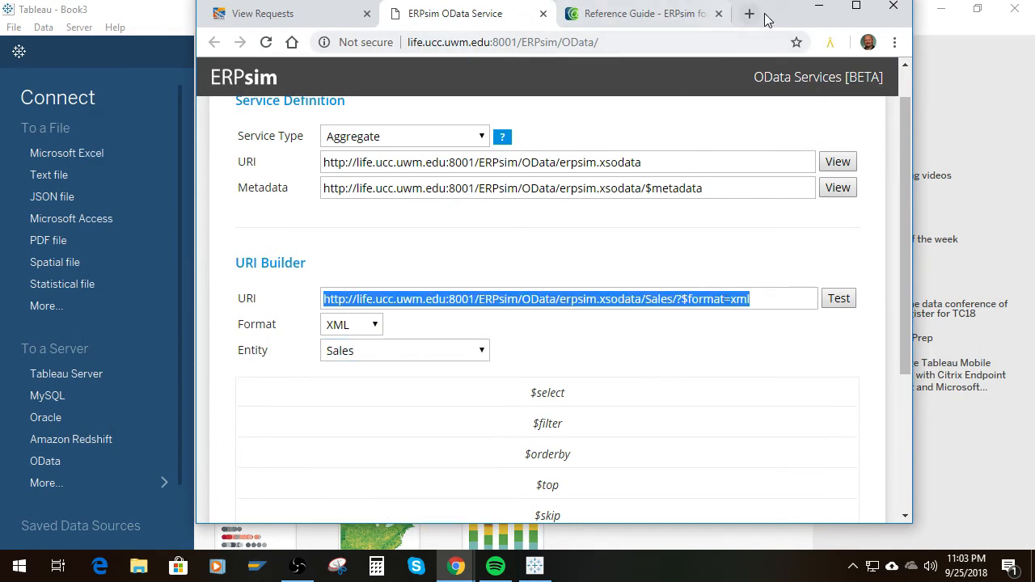
Return from the browser to Tableau and connect to the Sales OData URI
left_click(819, 5)
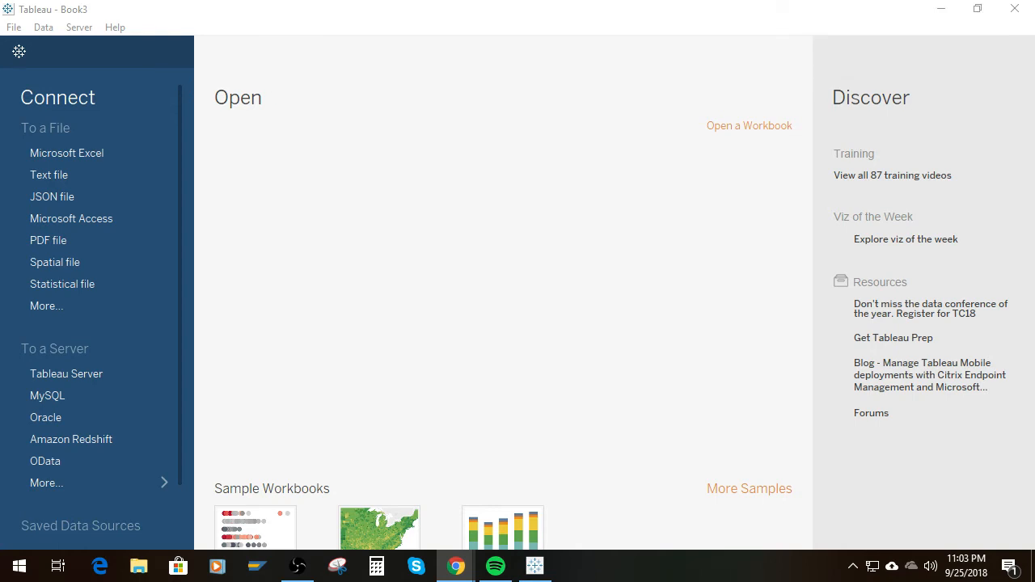
key("alt+Tab")
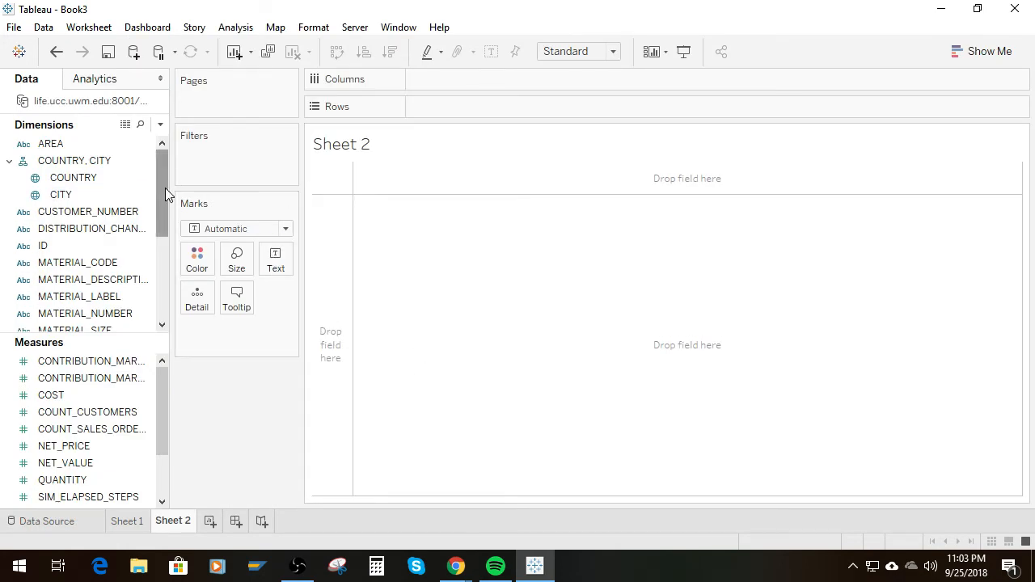
Build a bar chart on Sheet 2 with MATERIAL_DESCRIPTION as rows and SUM(CONTRIBUTION_MARGIN) as columns, widening the data pane to show full field names
left_click_drag(165, 188, 162, 223)
left_click_drag(89, 211, 453, 106)
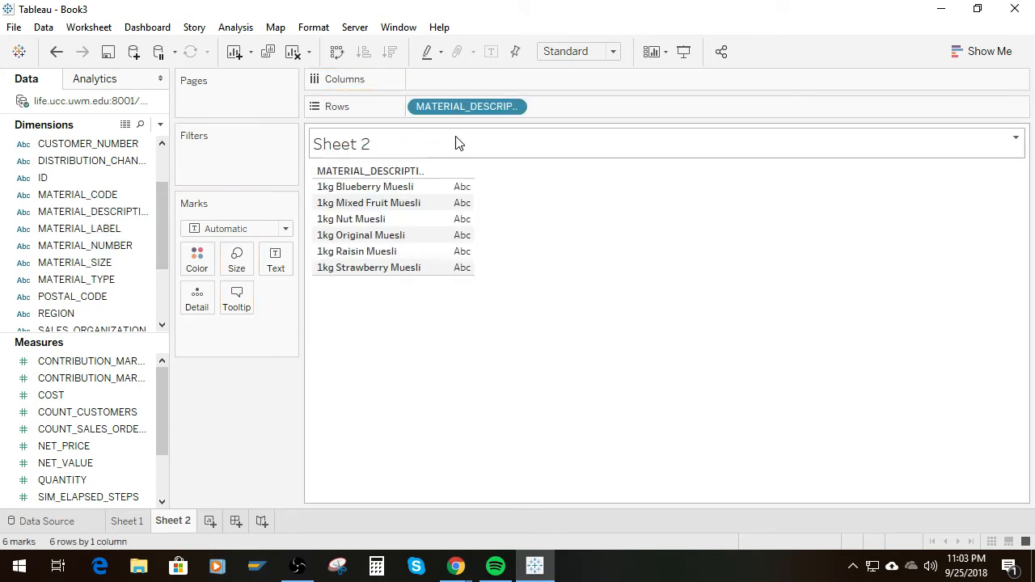
scroll(119, 379, "down", 2)
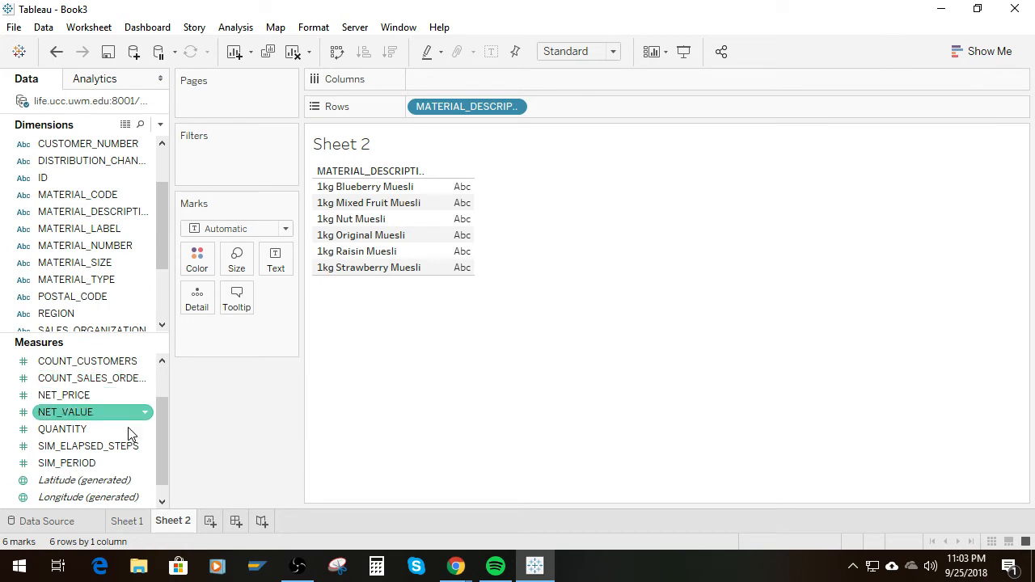
scroll(113, 418, "up", 2)
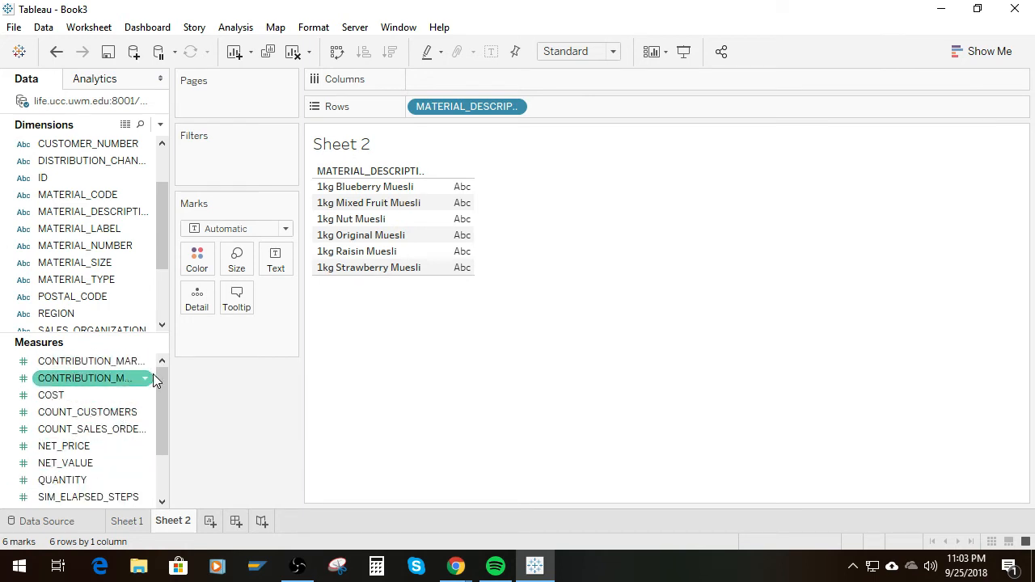
left_click_drag(168, 374, 224, 376)
left_click_drag(132, 368, 558, 84)
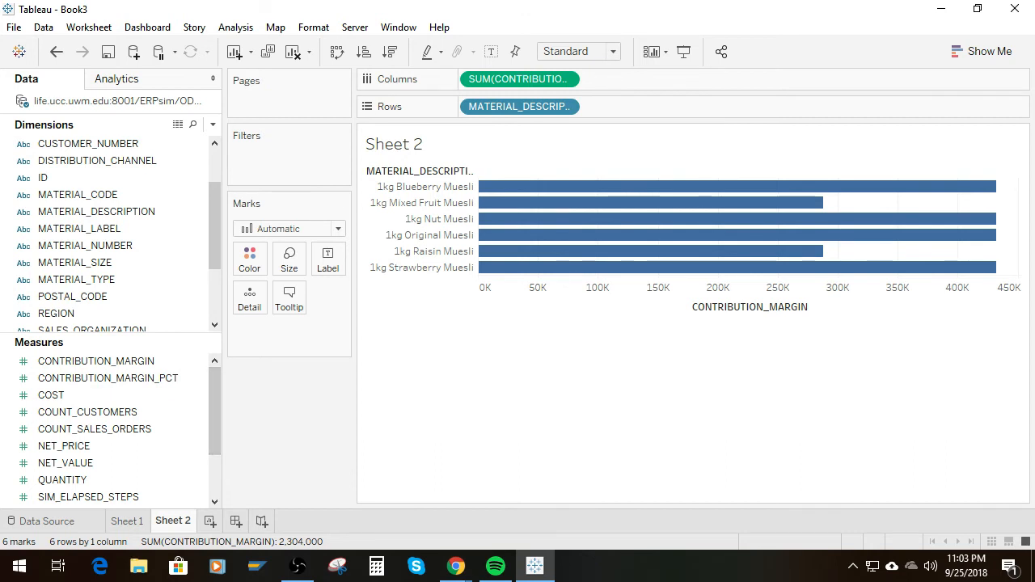
Split each product's contribution margin by sales channel by adding DISTRIBUTION_CHANNEL after MATERIAL_DESCRIPTION in the rows
key("alt+Tab")
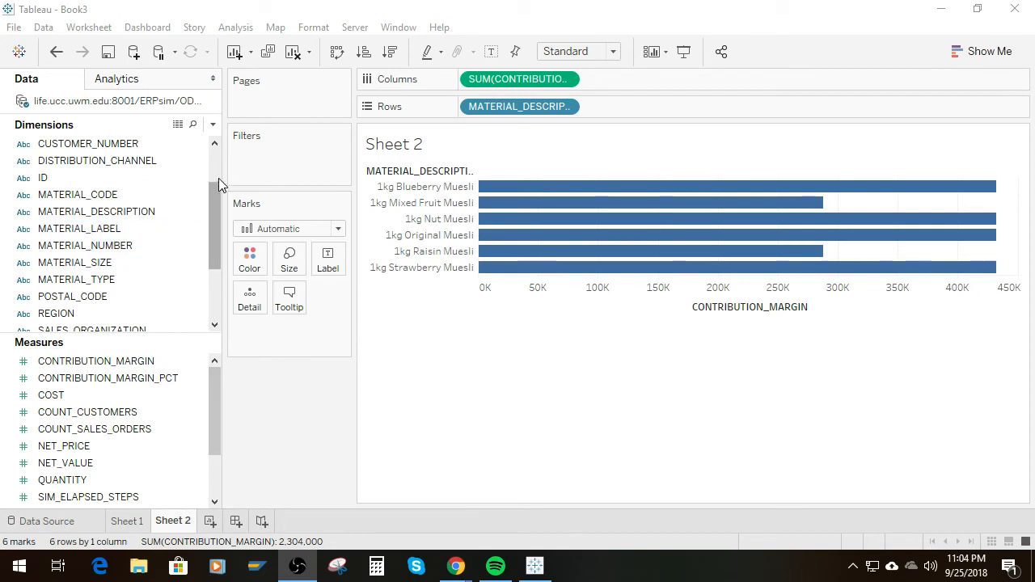
mouse_move(215, 204)
left_mouse_down()
mouse_move(209, 253)
mouse_move(214, 192)
left_mouse_up()
left_click_drag(89, 177, 622, 102)
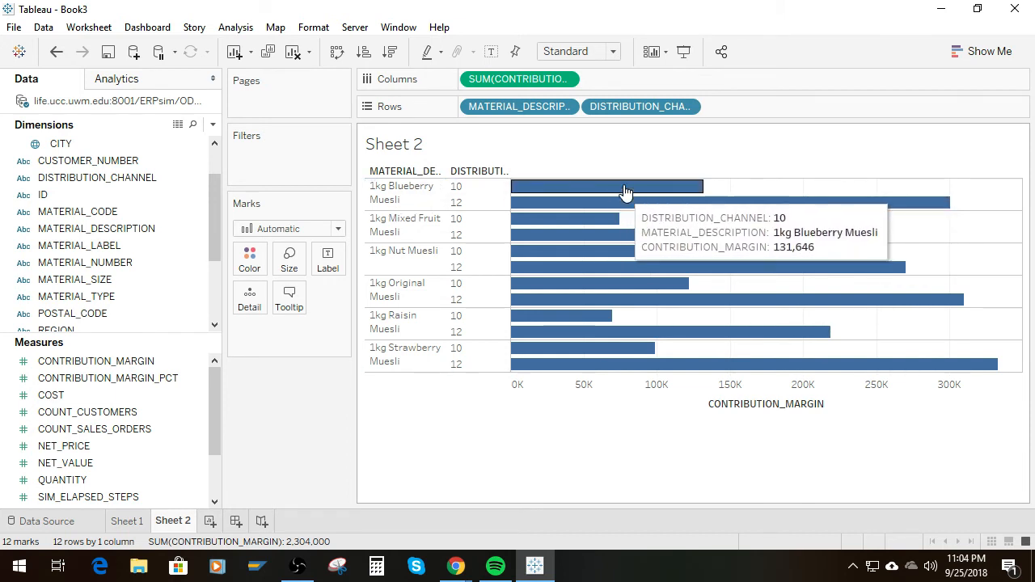
mouse_move(815, 211)
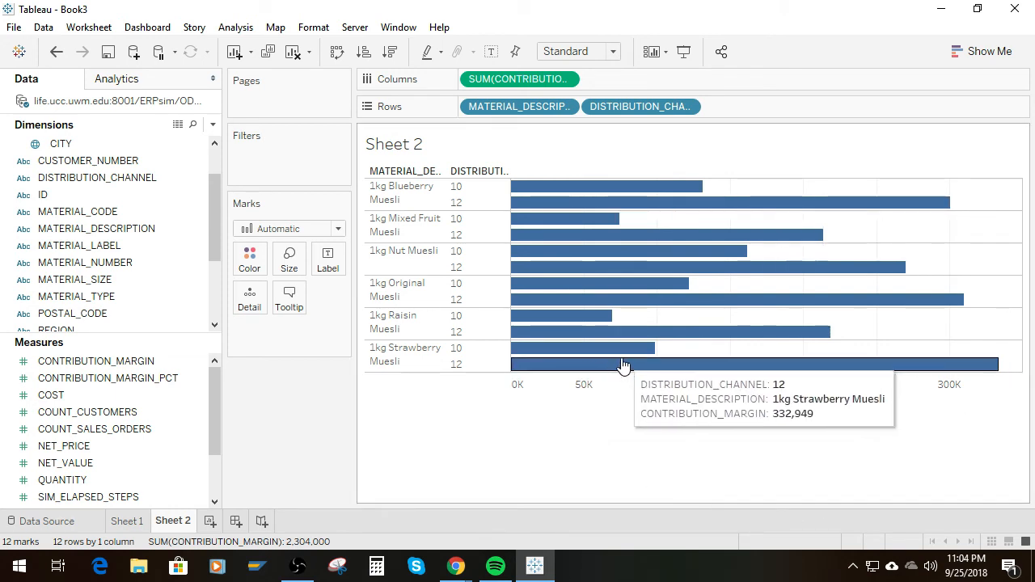
mouse_move(627, 353)
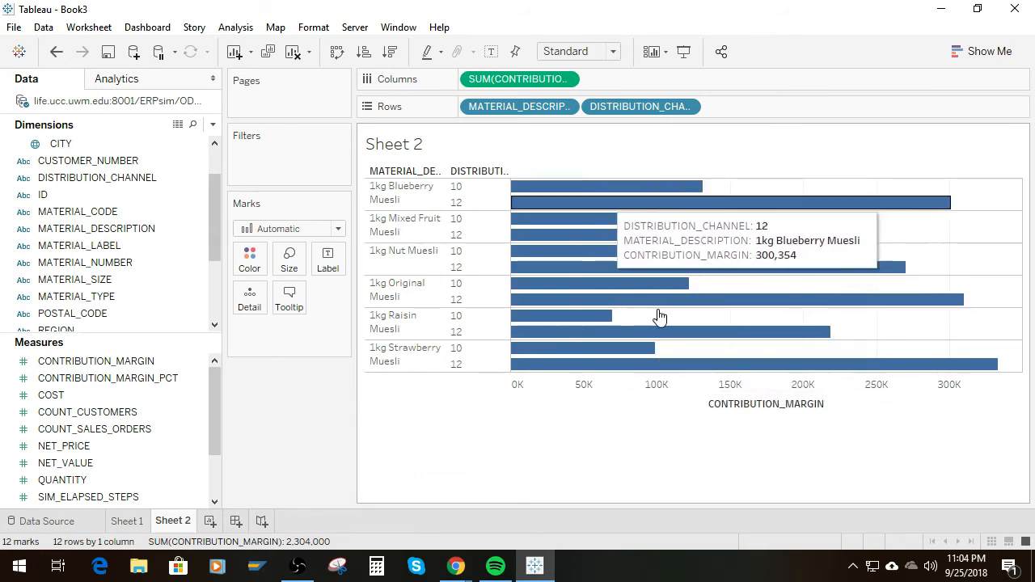
Try the pie chart view and settle on a highlight table of contribution margin by distribution channel and product
left_click(997, 57)
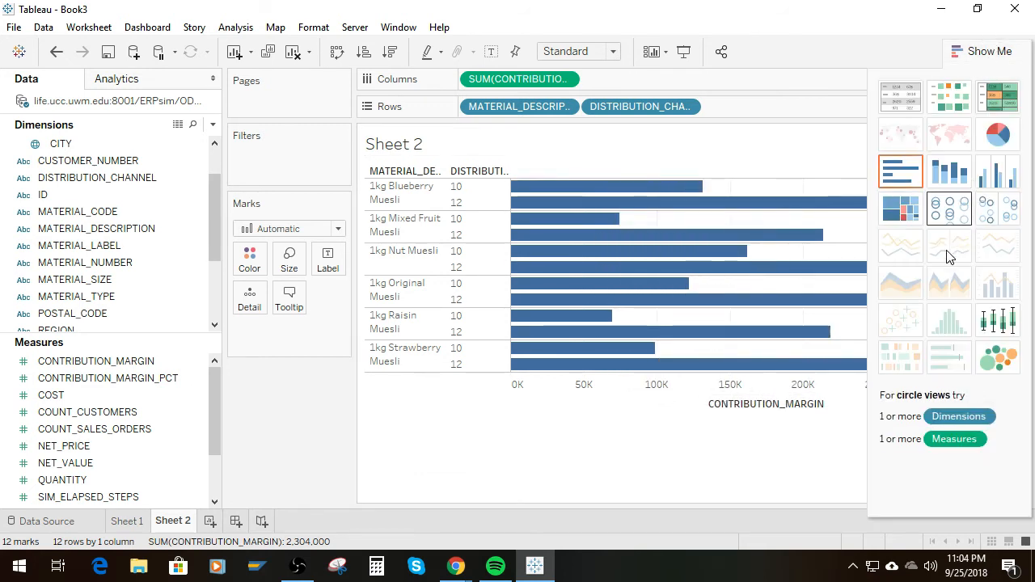
left_click(1001, 136)
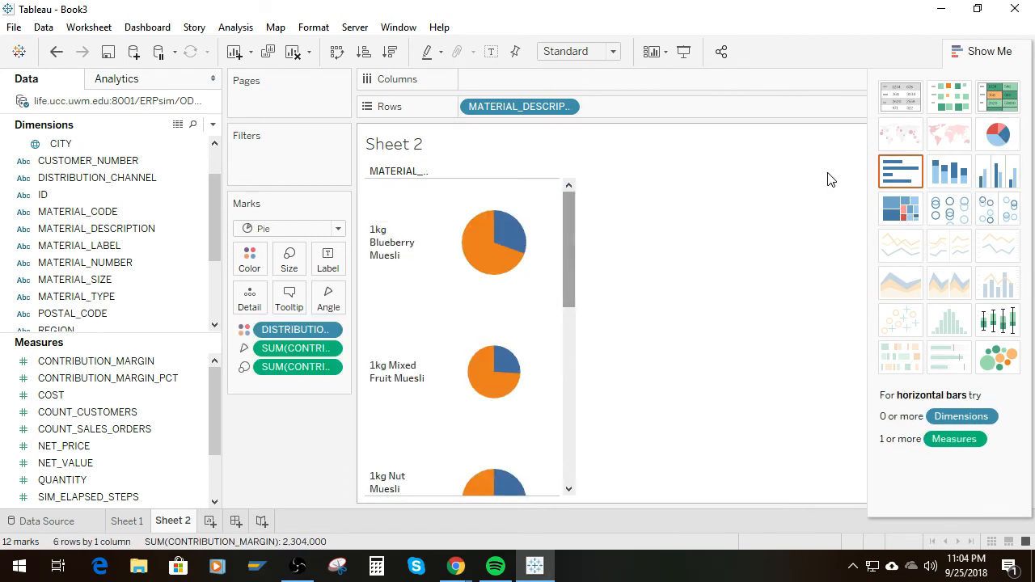
left_click(998, 97)
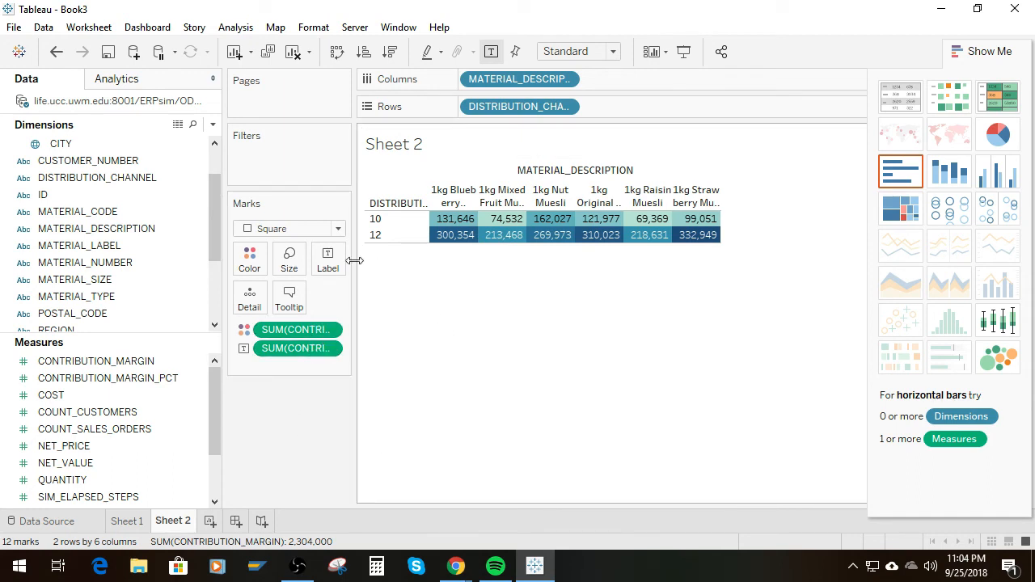
Set the CONTRIBUTION_MARGIN color palette to Red-Green Diverging
left_click(249, 259)
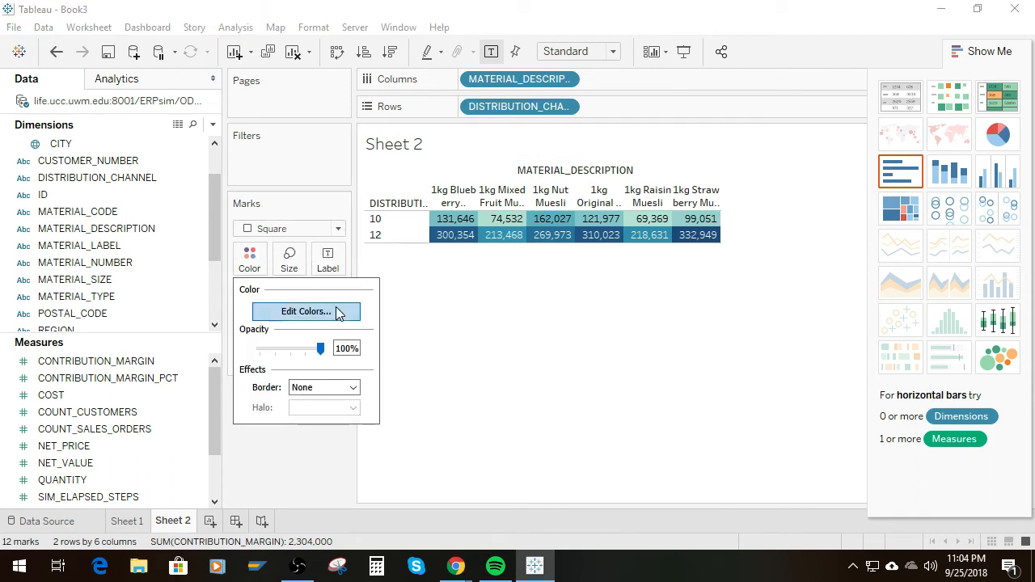
left_click(323, 313)
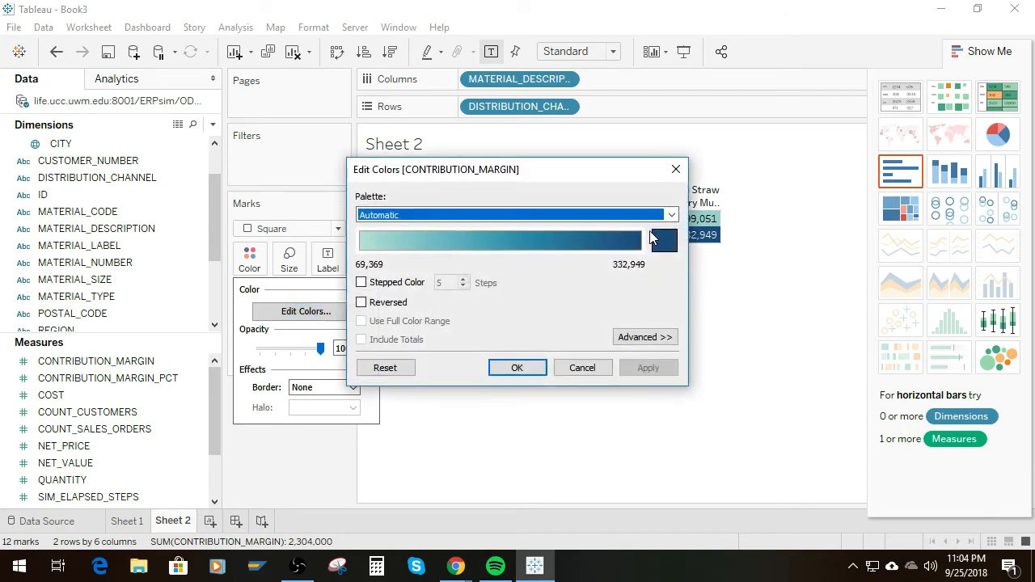
left_click(671, 215)
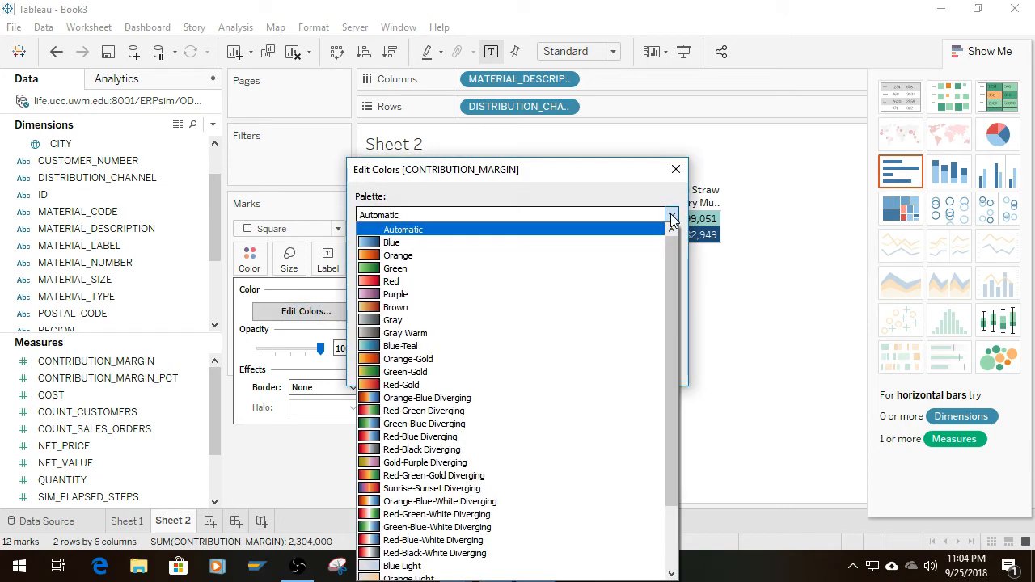
left_click(522, 411)
left_click(518, 368)
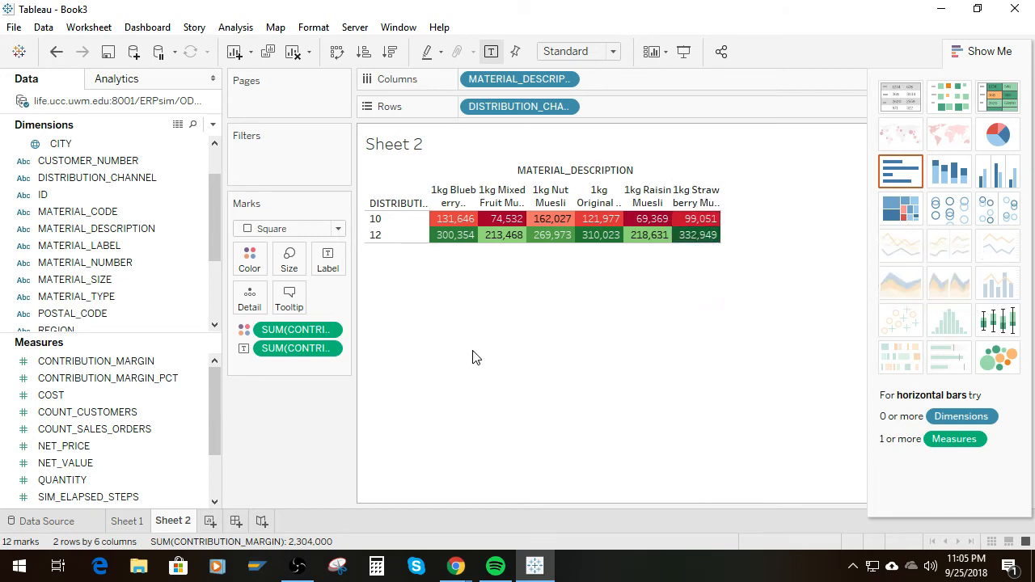
Add CITY after DISTRIBUTION_CHANNEL in the rows to break the highlight table down by city
mouse_move(604, 245)
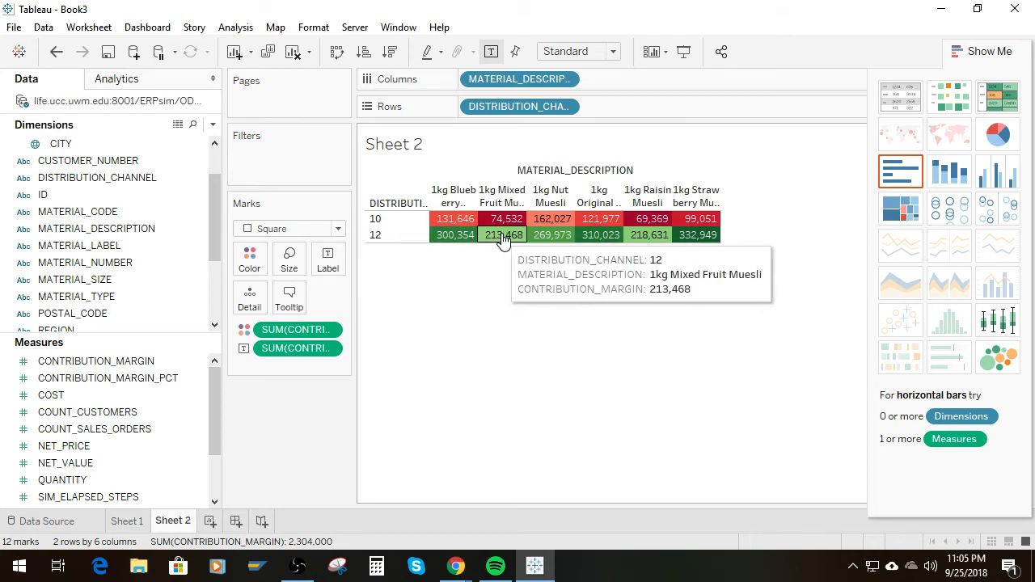
mouse_move(708, 239)
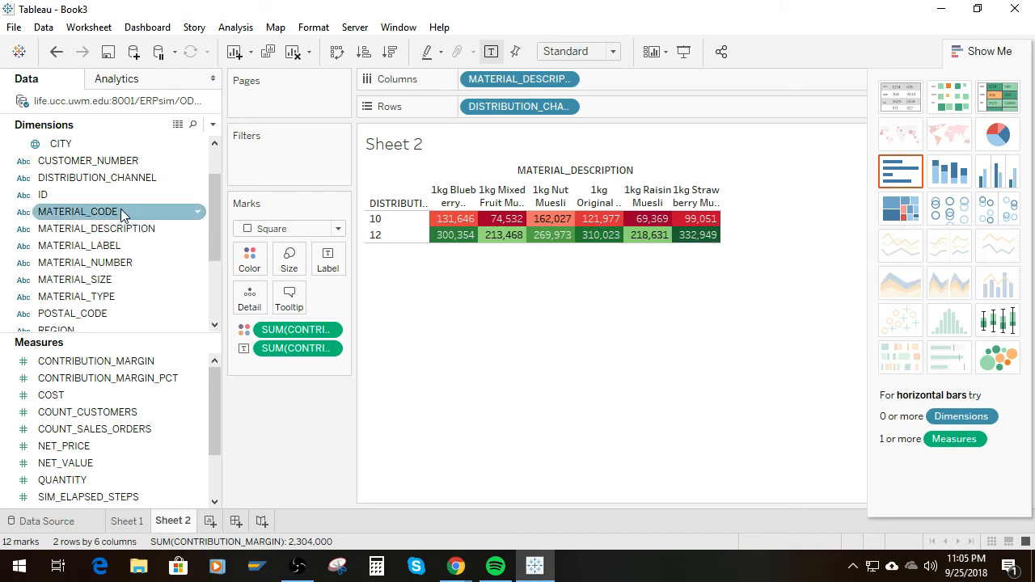
scroll(87, 222, "up", 1)
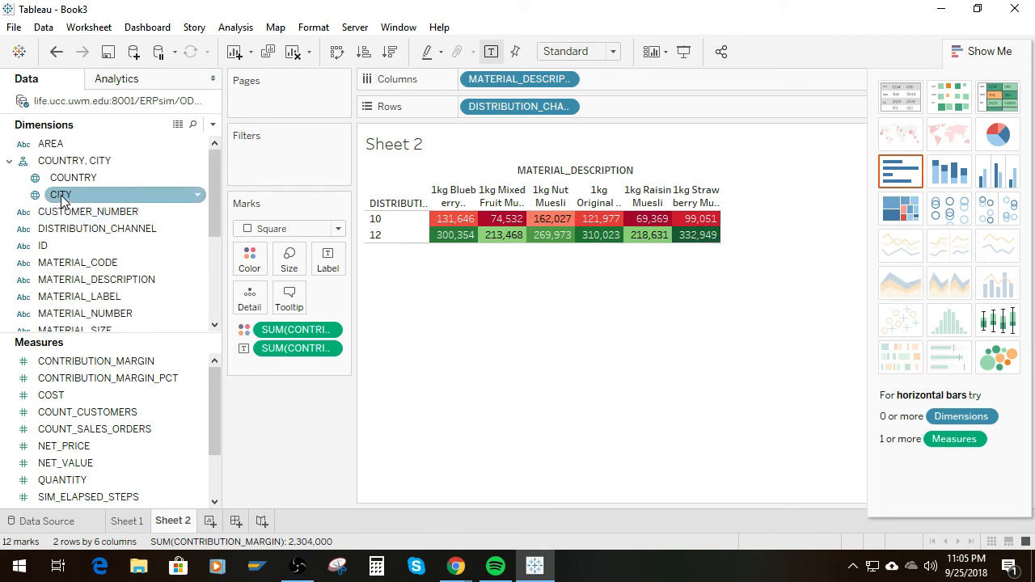
left_click_drag(61, 200, 605, 107)
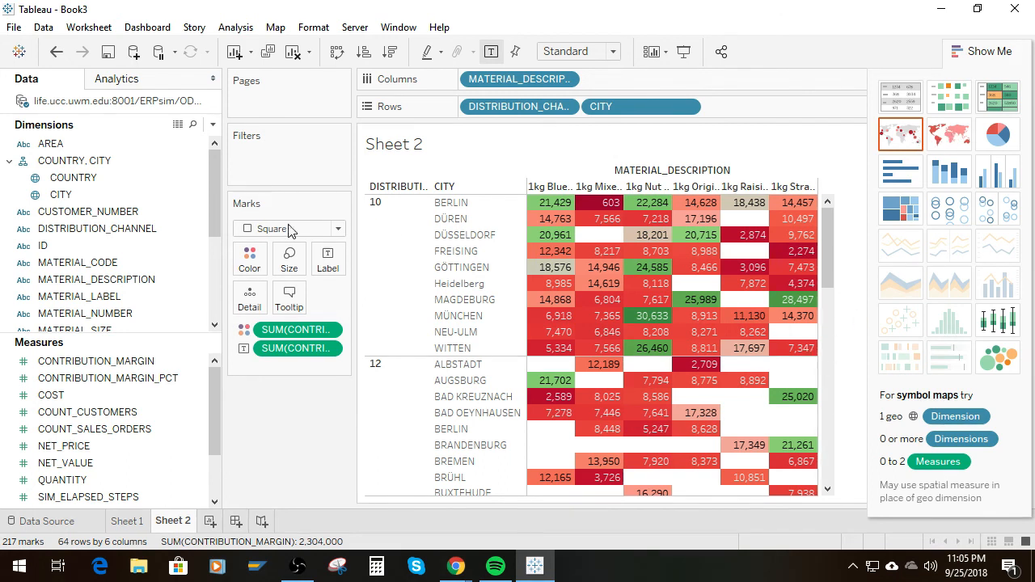
left_click(903, 135)
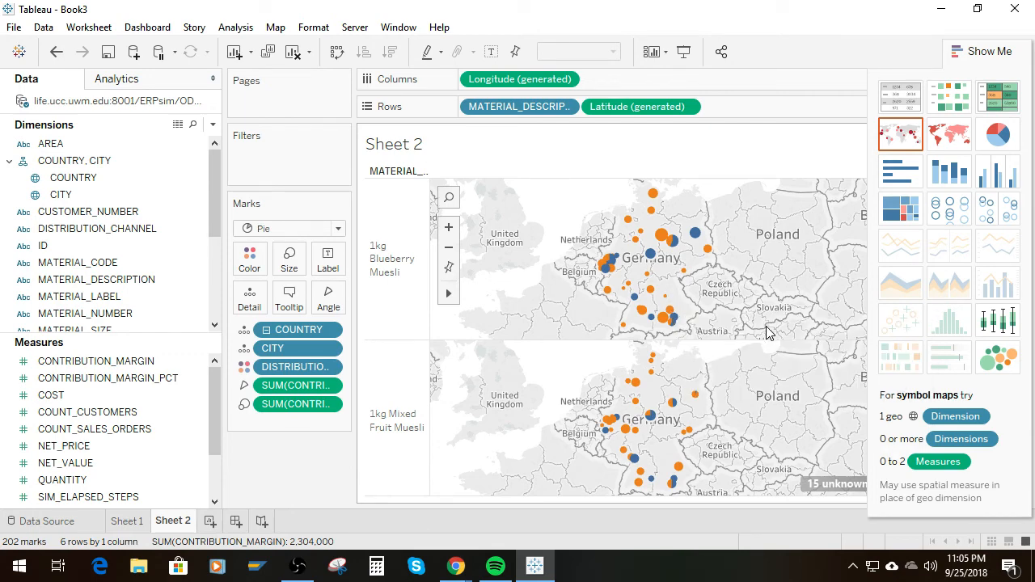
left_click(248, 266)
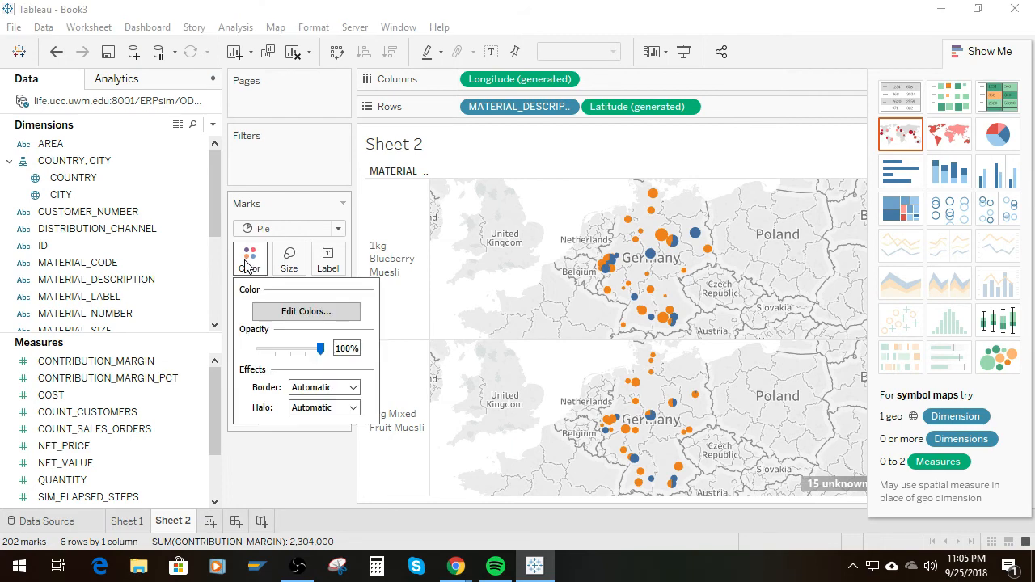
left_click(289, 311)
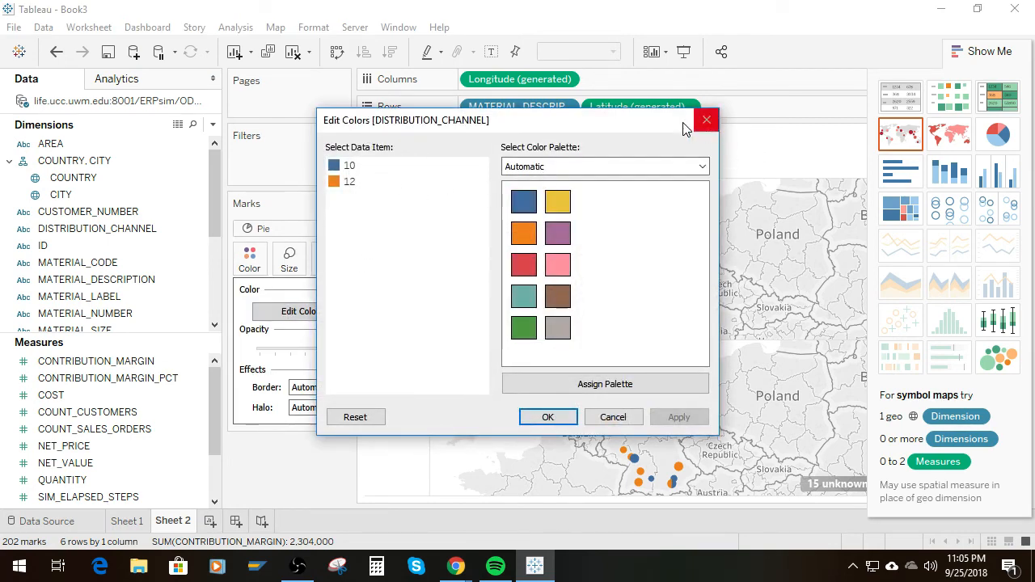
left_click_drag(640, 120, 486, 63)
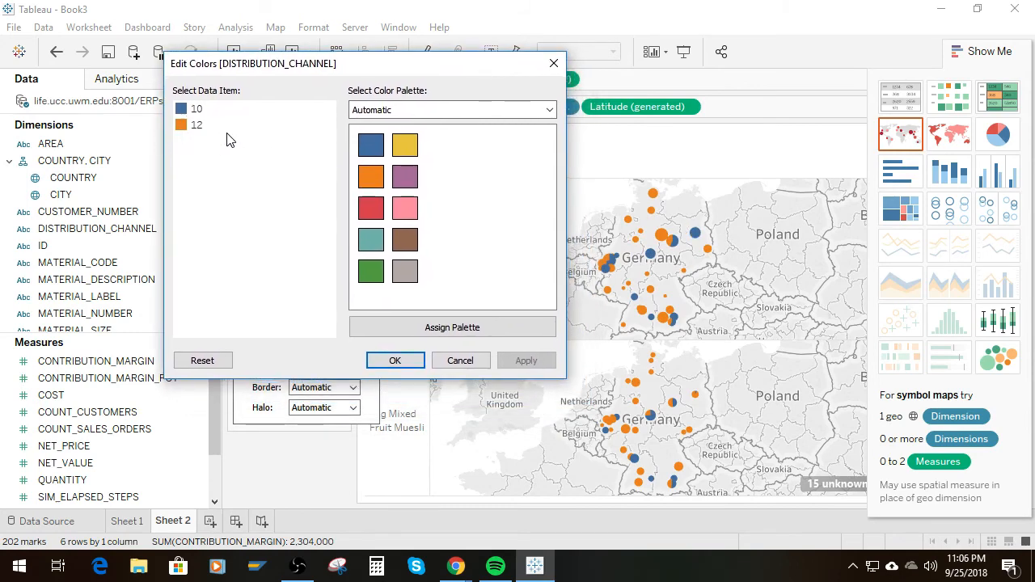
left_click(557, 62)
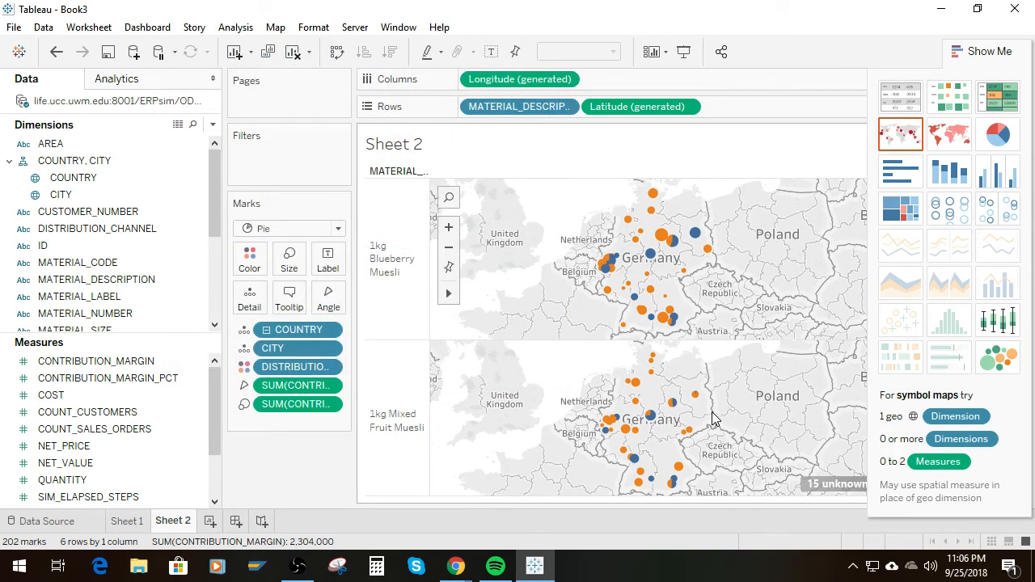
left_click_drag(746, 450, 752, 396)
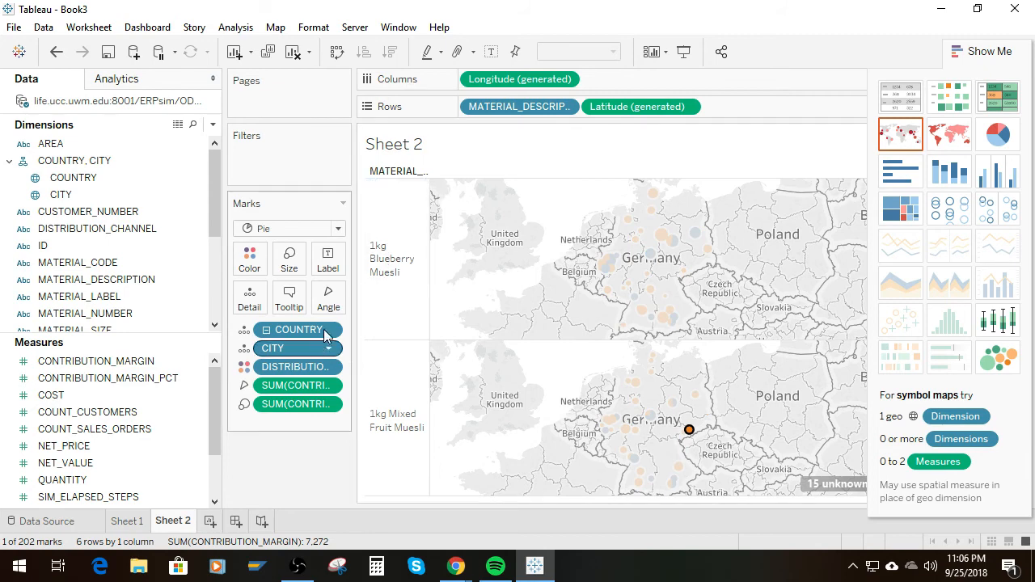
key("ctrl+z")
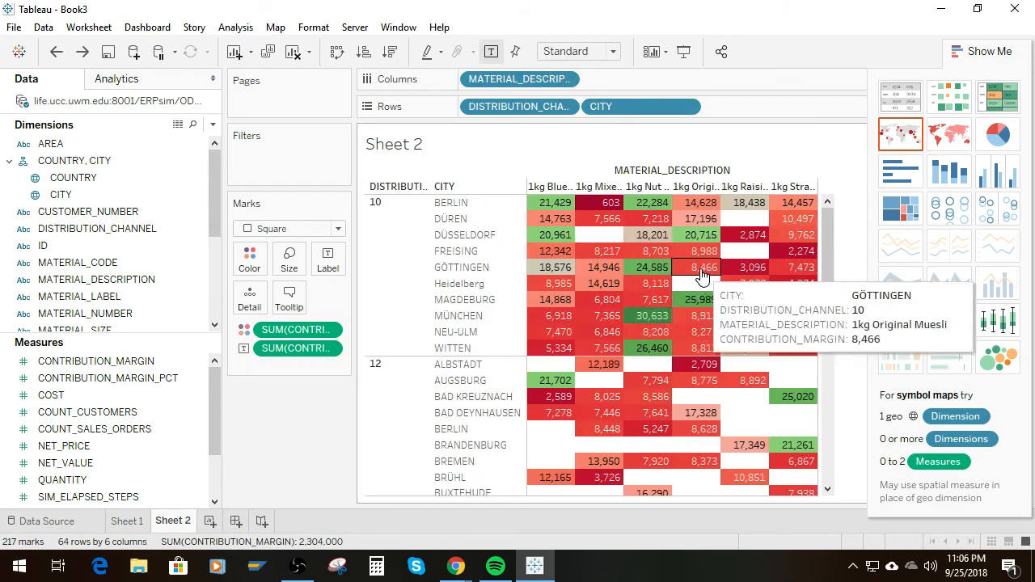
Show contribution margin by city and distribution channel as symbol maps and review the map of every product
left_click(899, 137)
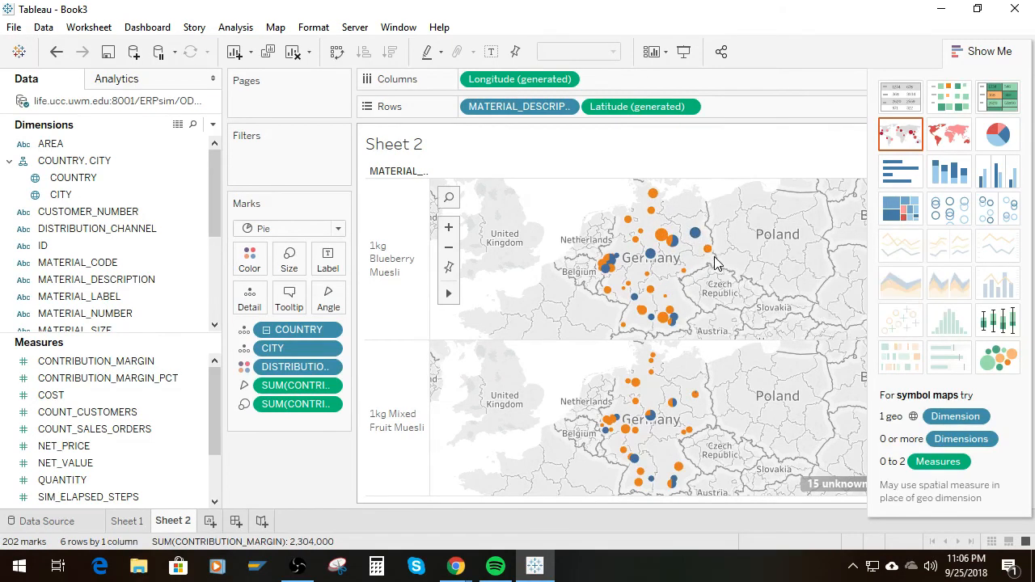
scroll(781, 331, "down", 3)
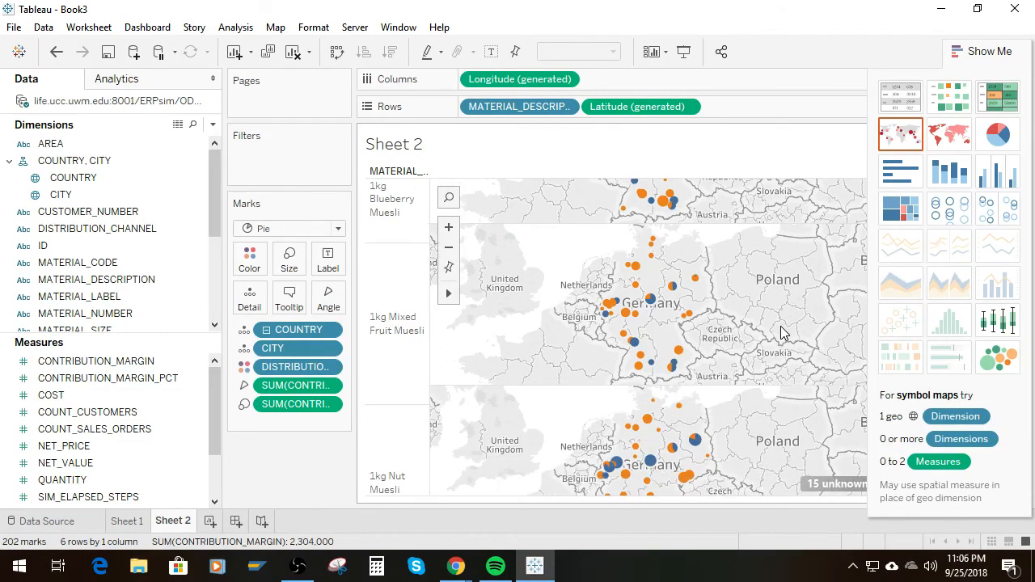
scroll(781, 332, "down", 5)
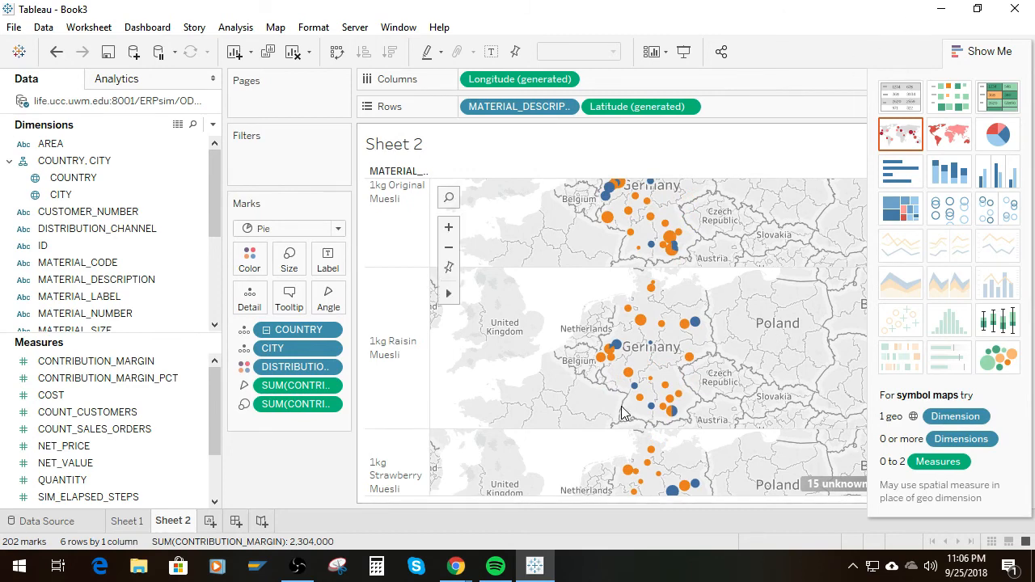
scroll(751, 315, "down", 2)
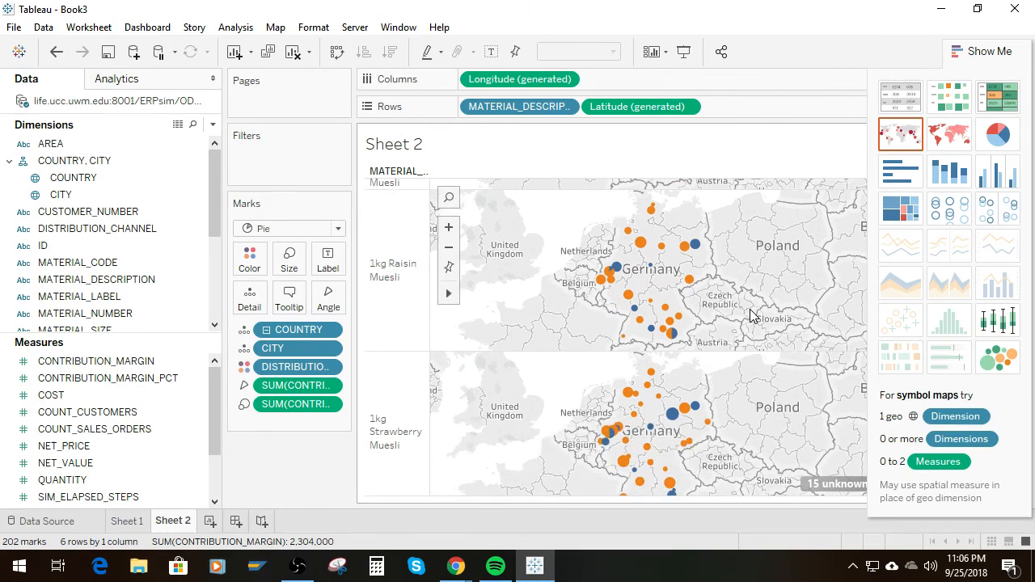
scroll(750, 316, "down", 1)
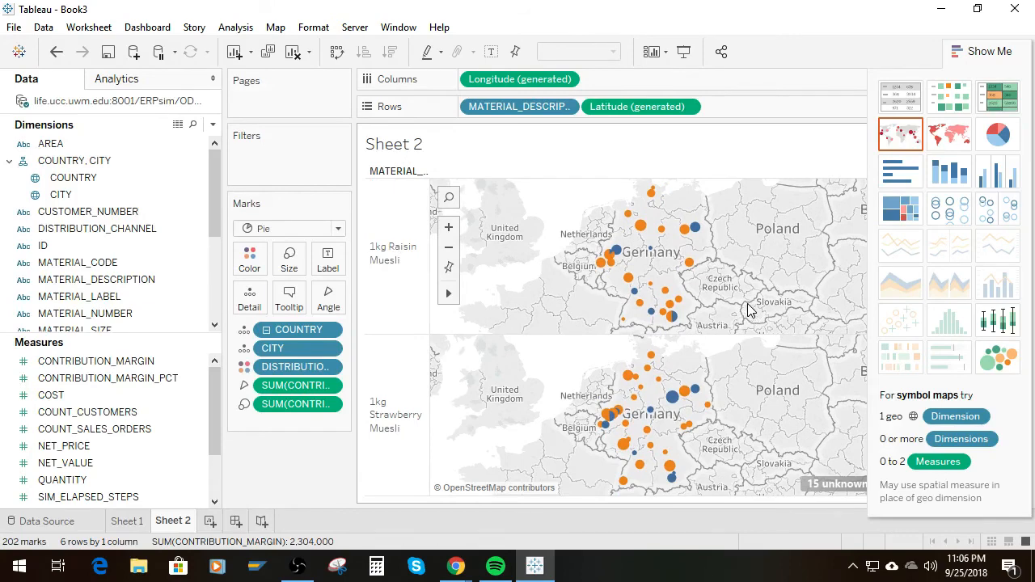
scroll(704, 360, "up", 4)
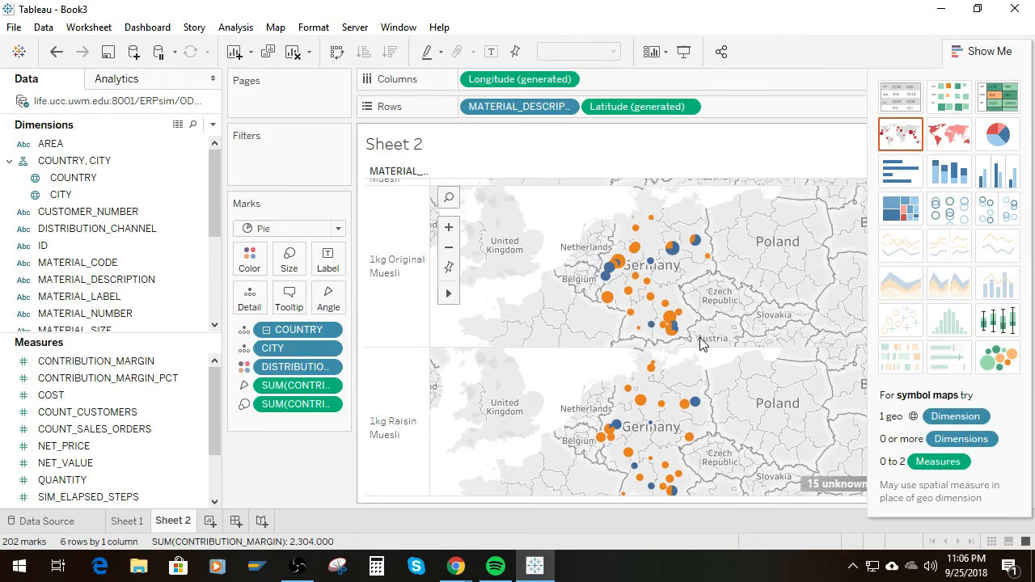
scroll(700, 344, "up", 6)
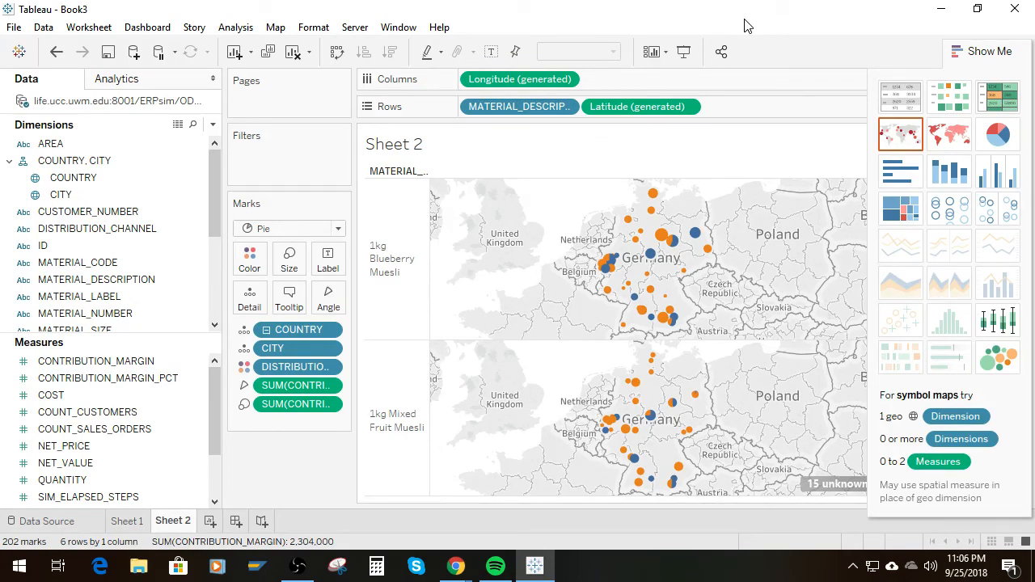
Close the current workbook without saving its changes and start a new OData connection
left_click(8, 29)
left_click(49, 84)
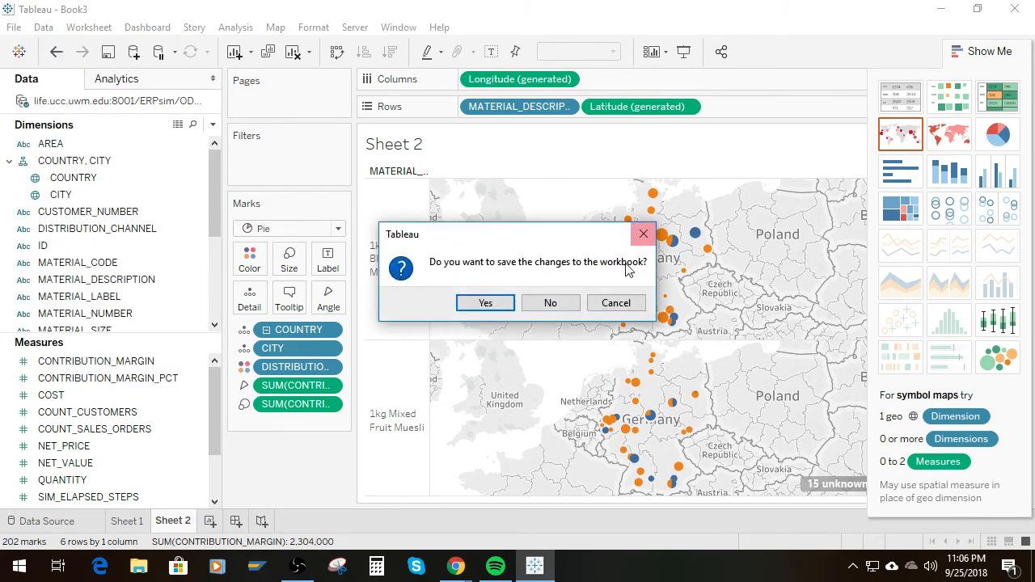
left_click(556, 304)
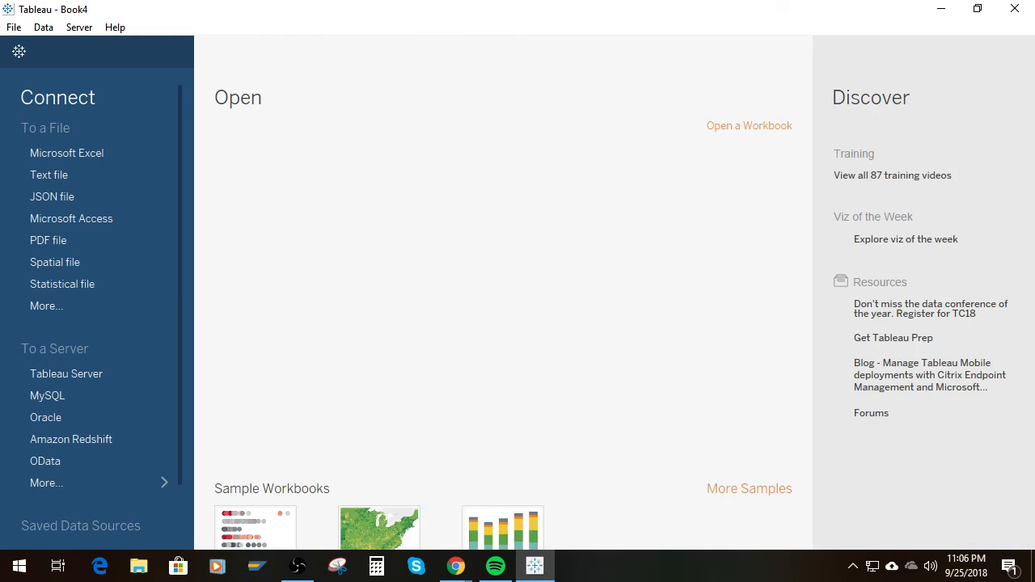
left_click(45, 463)
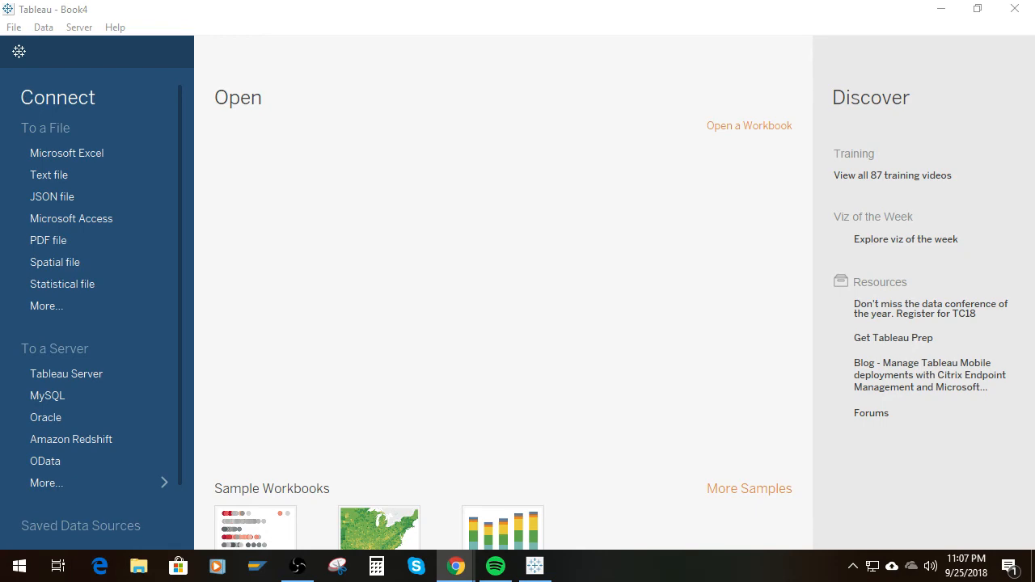
In the ERPsim OData Service page in Chrome, set the URI Builder entity to FinancialsPostings and copy the resulting XML URI
left_click_drag(504, 0, 239, 27)
left_click(419, 376)
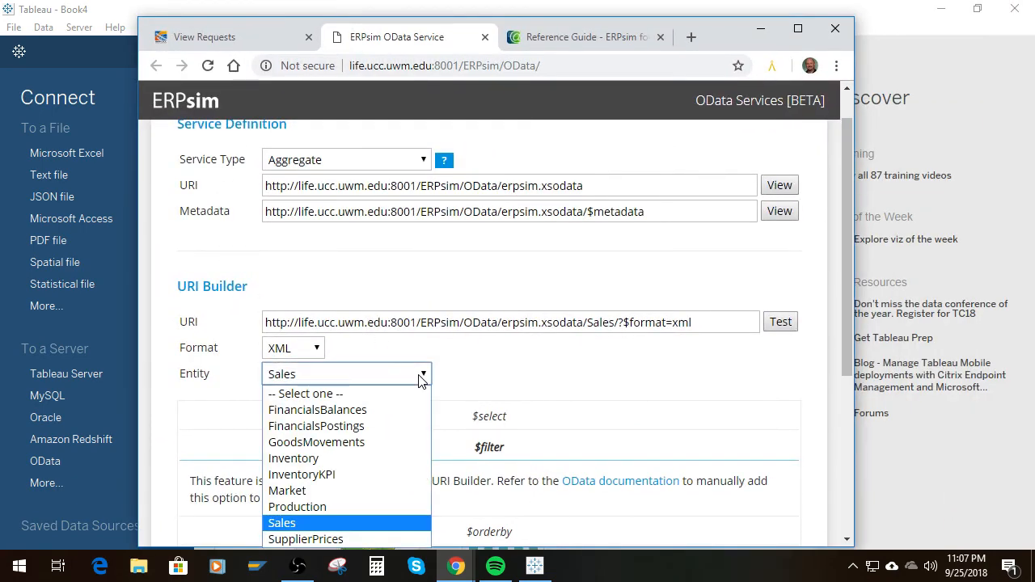
left_click(358, 426)
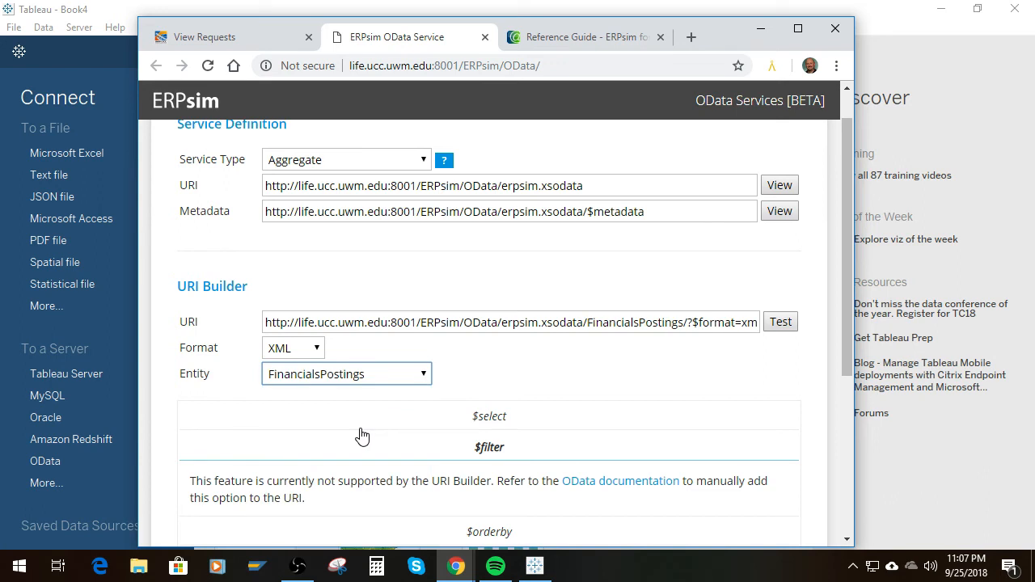
left_click(634, 321)
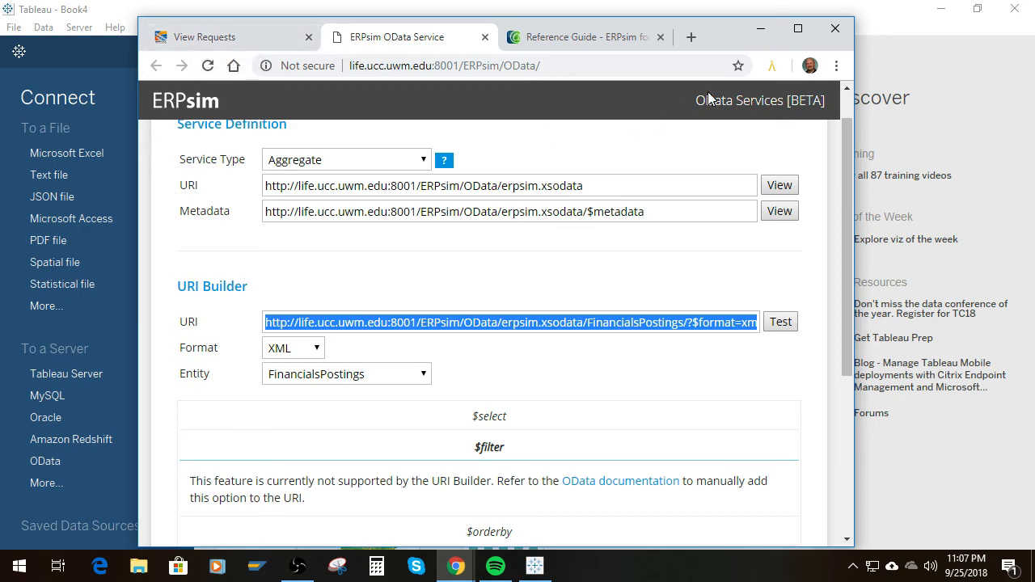
left_click_drag(719, 27, 623, 0)
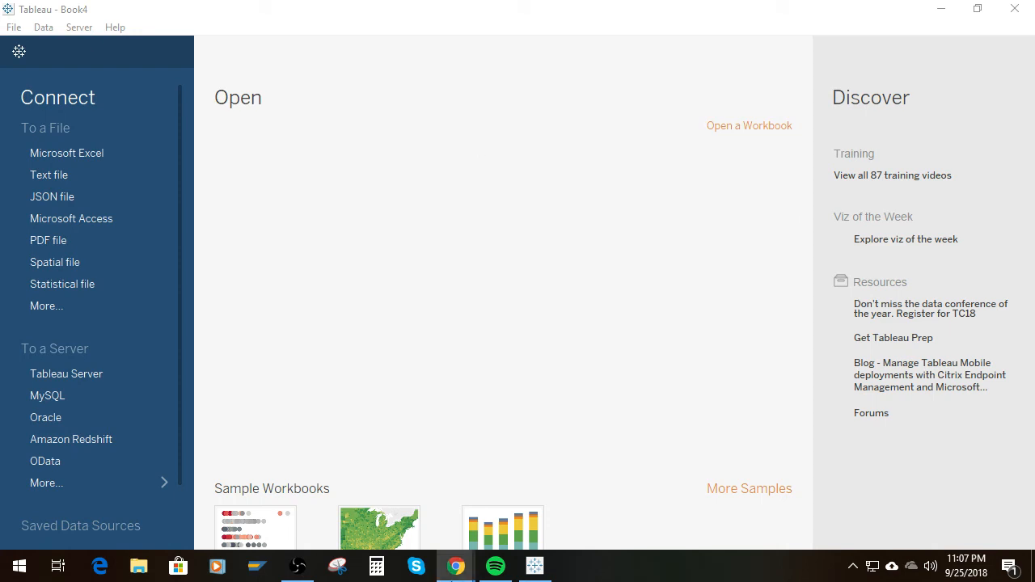
Switch back to Tableau, connect to the FinancialsPostings OData source and add a new worksheet
left_click(534, 566)
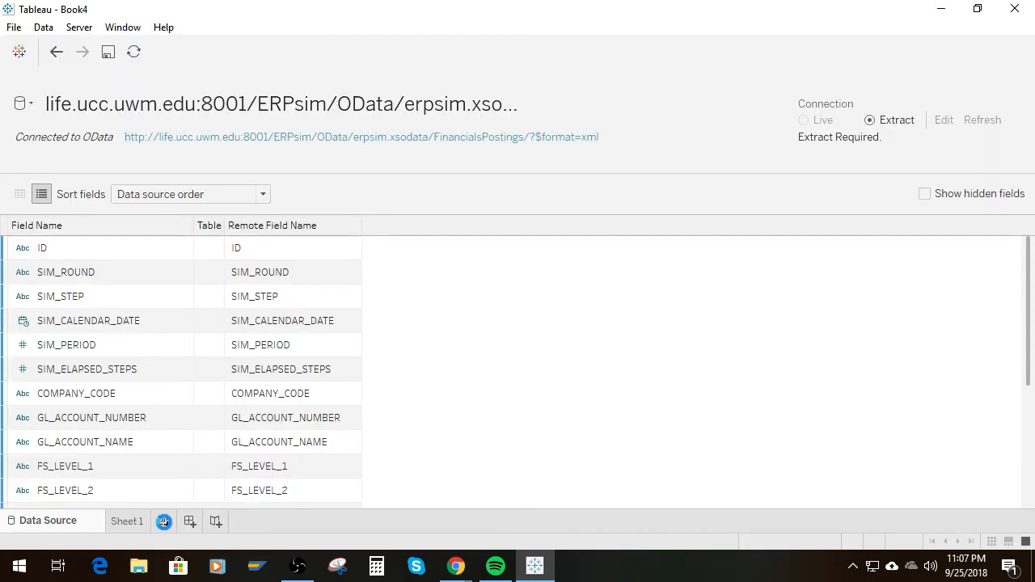
left_click(164, 522)
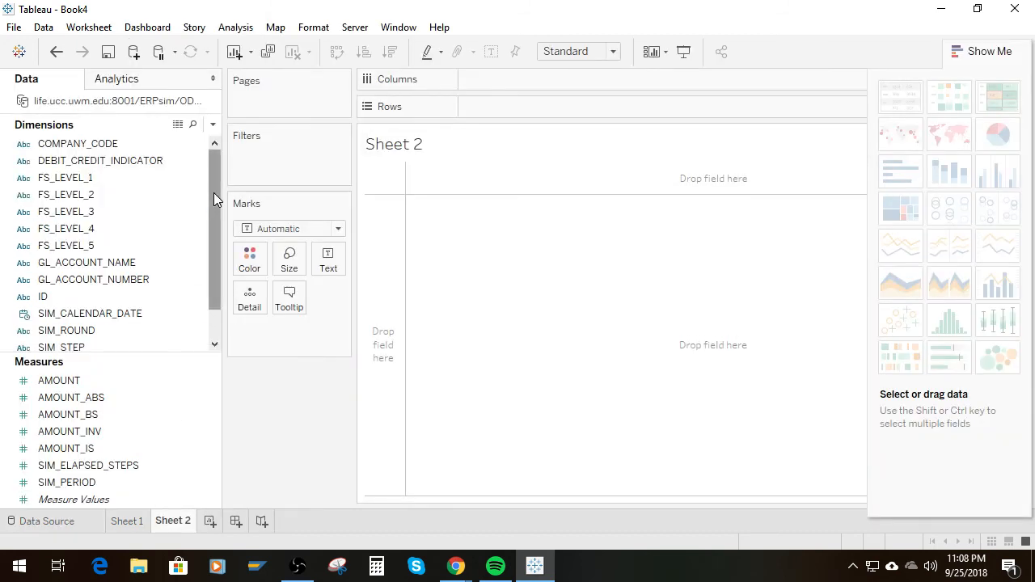
Filter the sheet by GL_ACCOUNT_NAME, keeping only Bank Cash Account
mouse_move(214, 193)
left_mouse_down()
mouse_move(219, 237)
mouse_move(227, 185)
left_mouse_up()
left_click(173, 285)
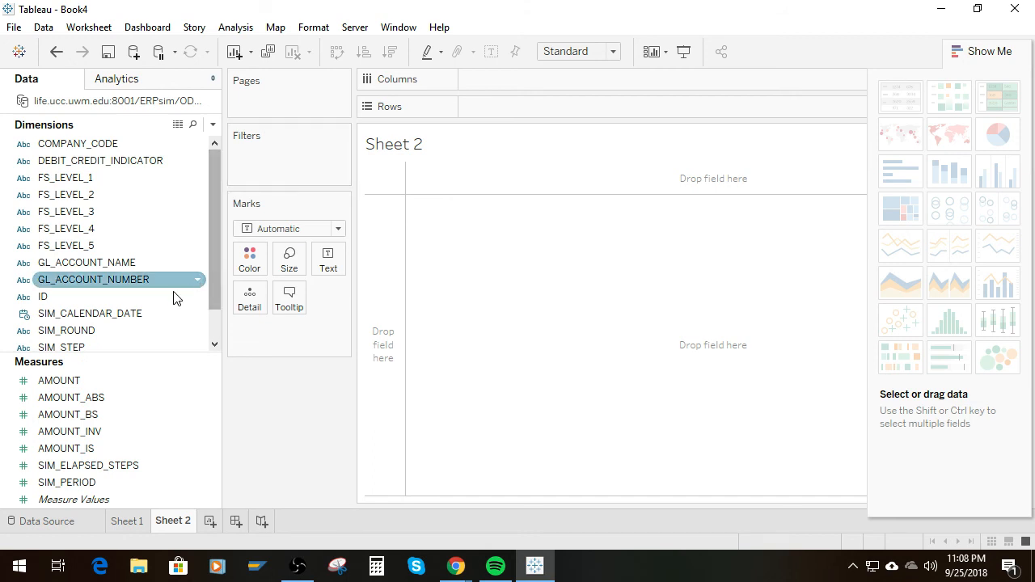
left_click(158, 298)
left_click(114, 264)
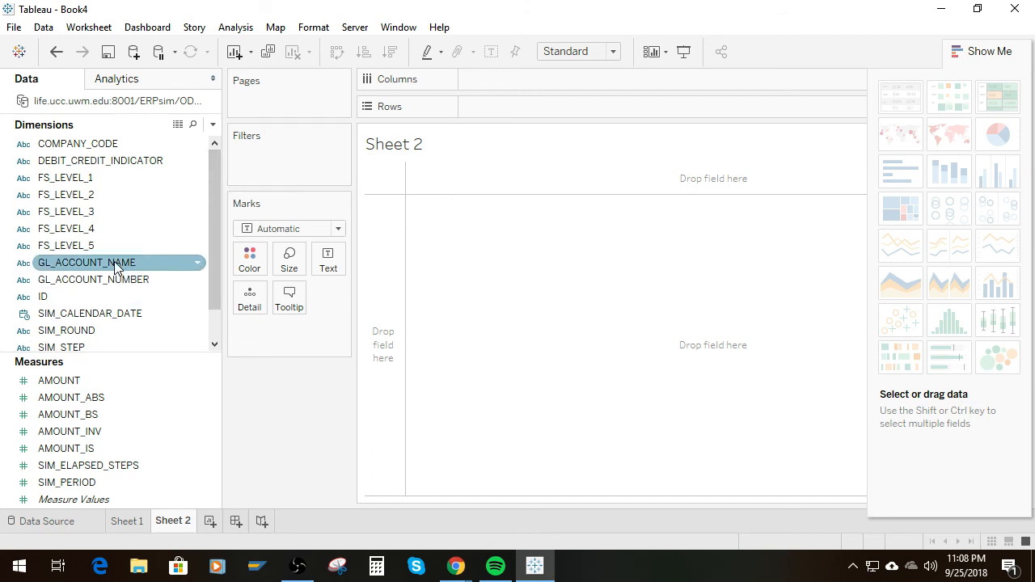
left_click_drag(114, 265, 266, 157)
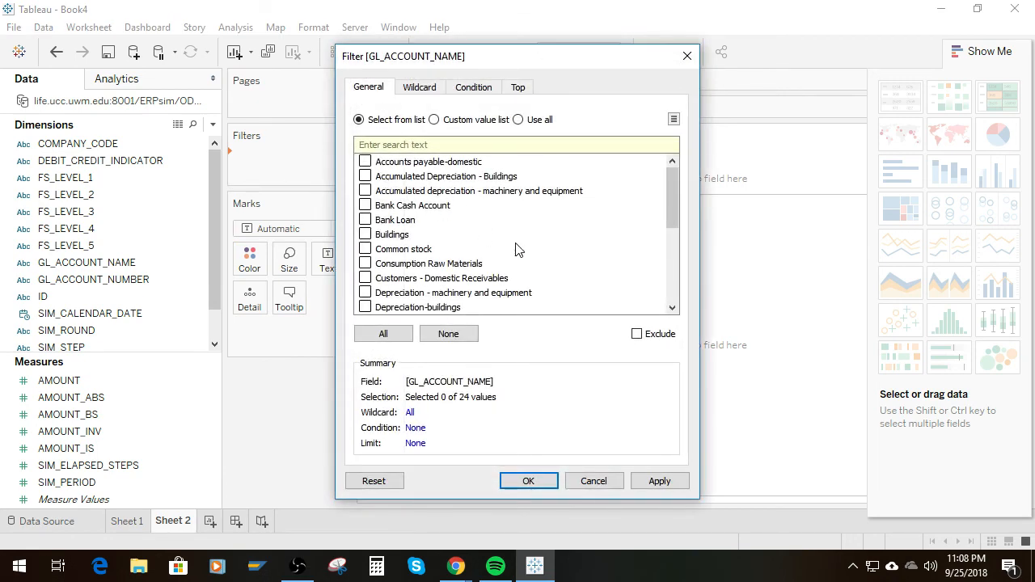
left_click(365, 206)
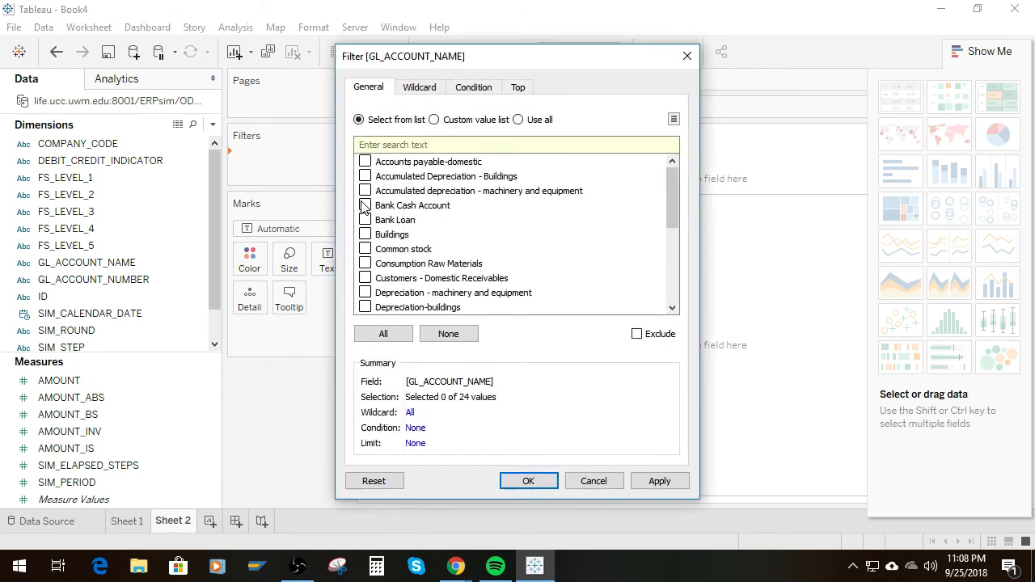
left_click(528, 482)
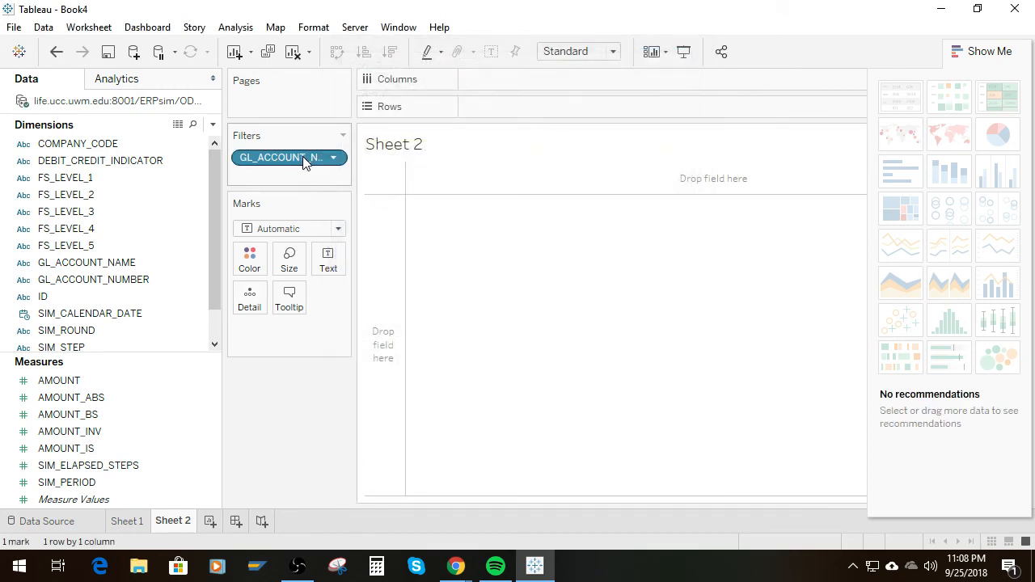
Move GL_ACCOUNT_NAME from the filters to the rows and add SIM_STEP to the columns
left_click_drag(307, 159, 555, 107)
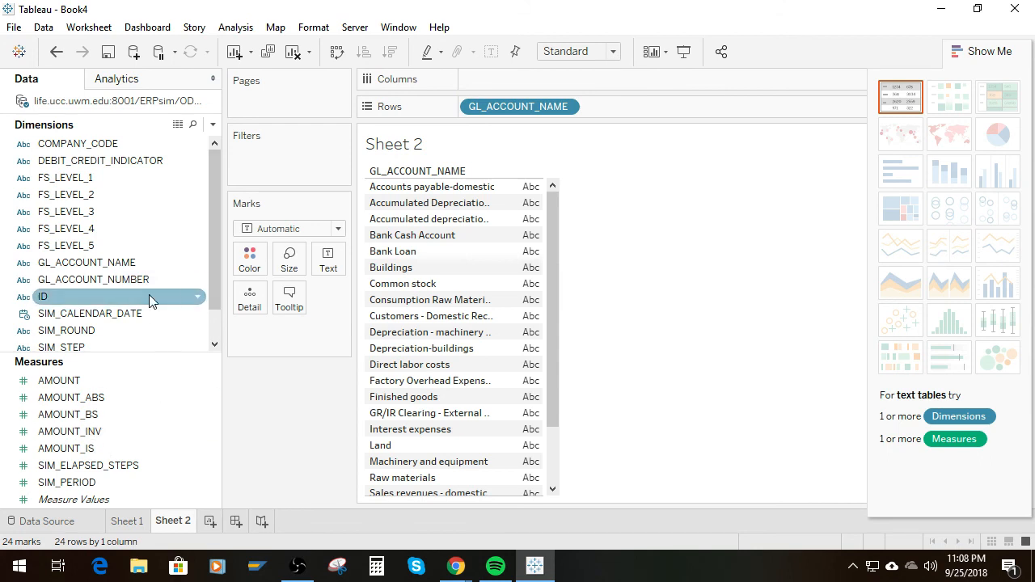
scroll(149, 295, "down", 1)
left_click_drag(79, 314, 548, 73)
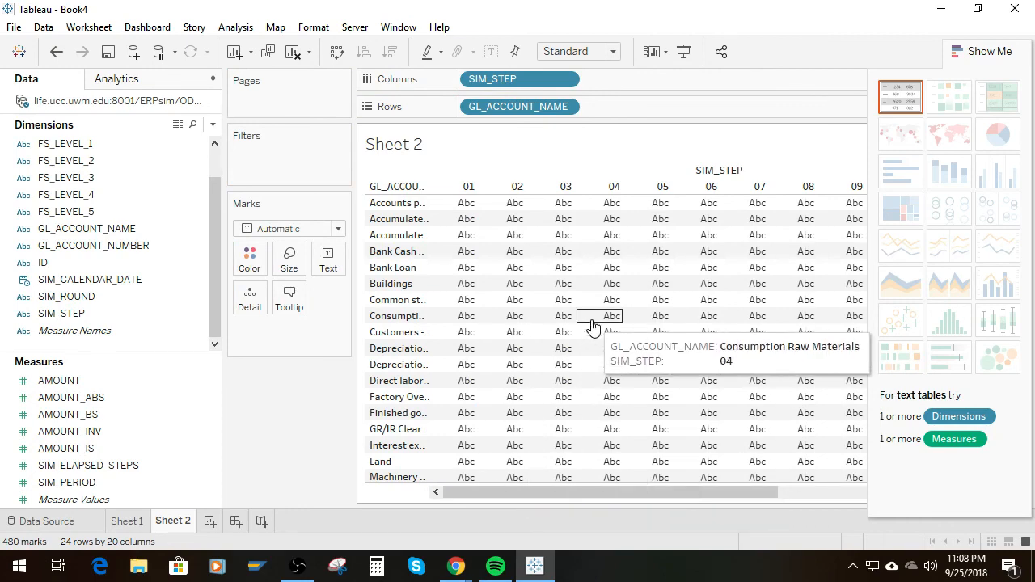
Move GL_ACCOUNT_NAME from the rows back to the filters and limit it to Bank Cash Account
left_click_drag(522, 106, 293, 169)
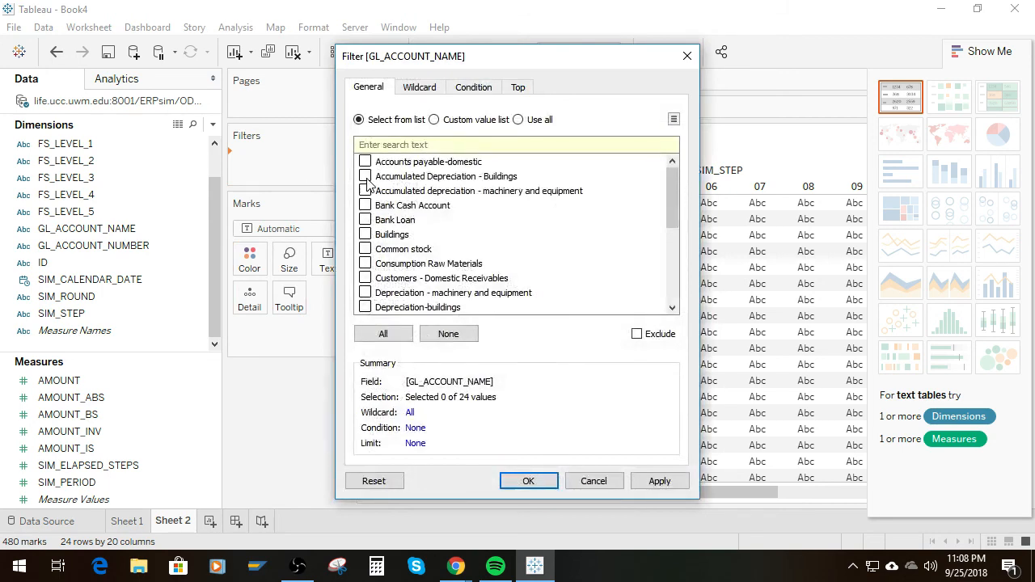
left_click(365, 206)
left_click(528, 481)
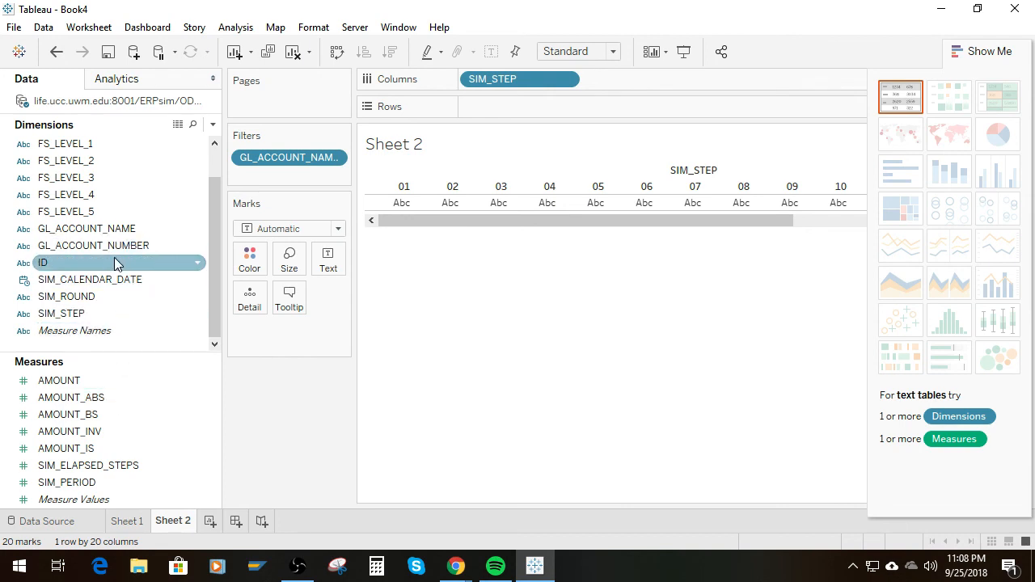
Add AMOUNT to the rows to chart it by SIM_STEP, and inspect the bars of steps 01 and 02
left_click_drag(213, 242, 211, 303)
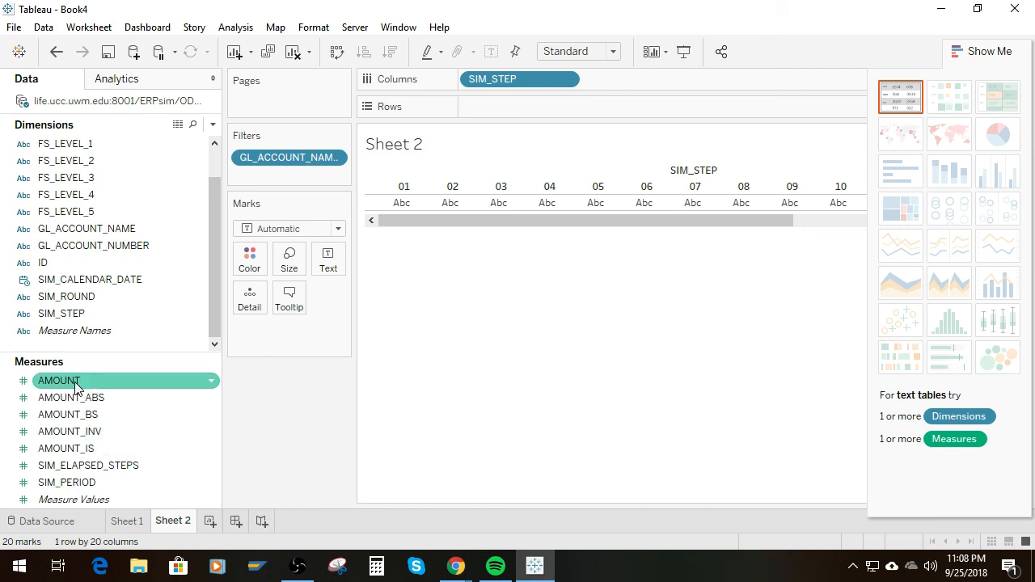
left_click_drag(81, 381, 509, 116)
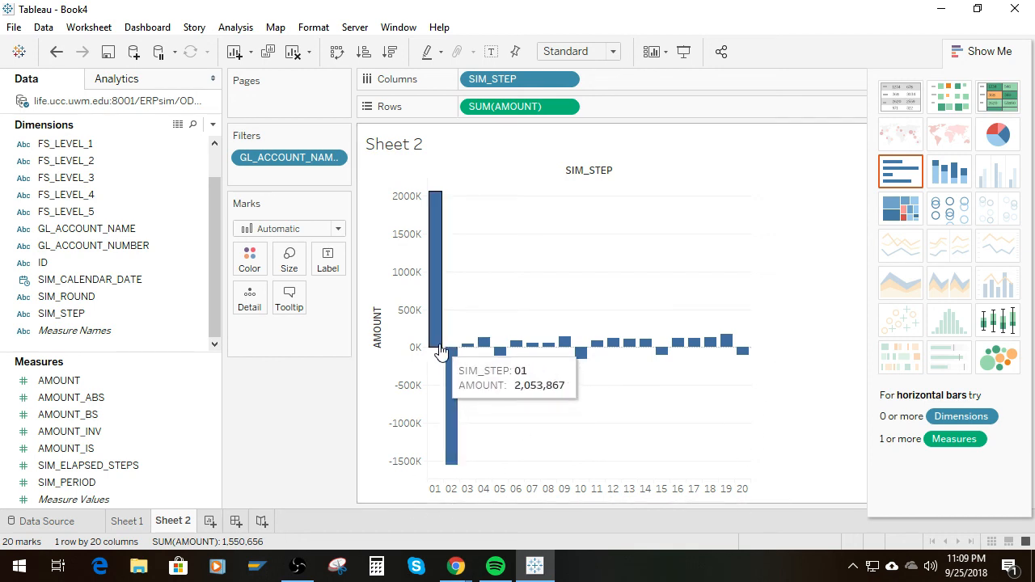
mouse_move(449, 379)
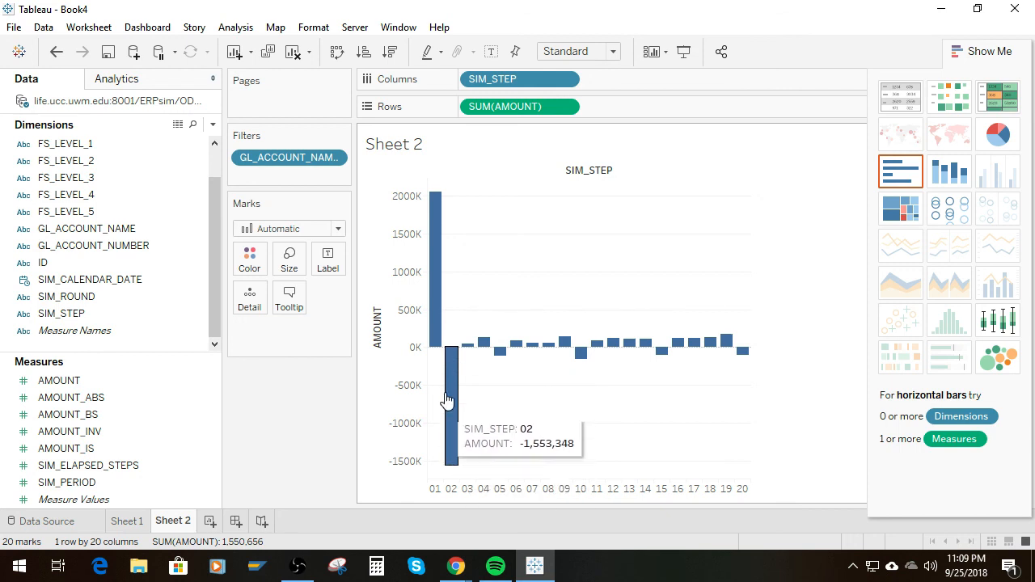
mouse_move(432, 319)
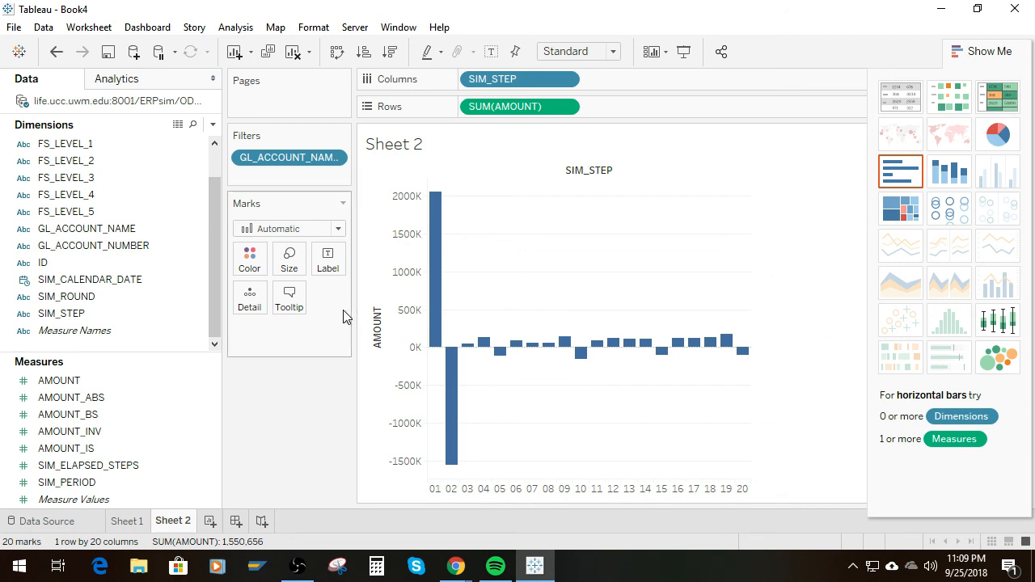
Restore the maximized Tableau window to a smaller floating window over the desktop
left_click_drag(217, 246, 217, 181)
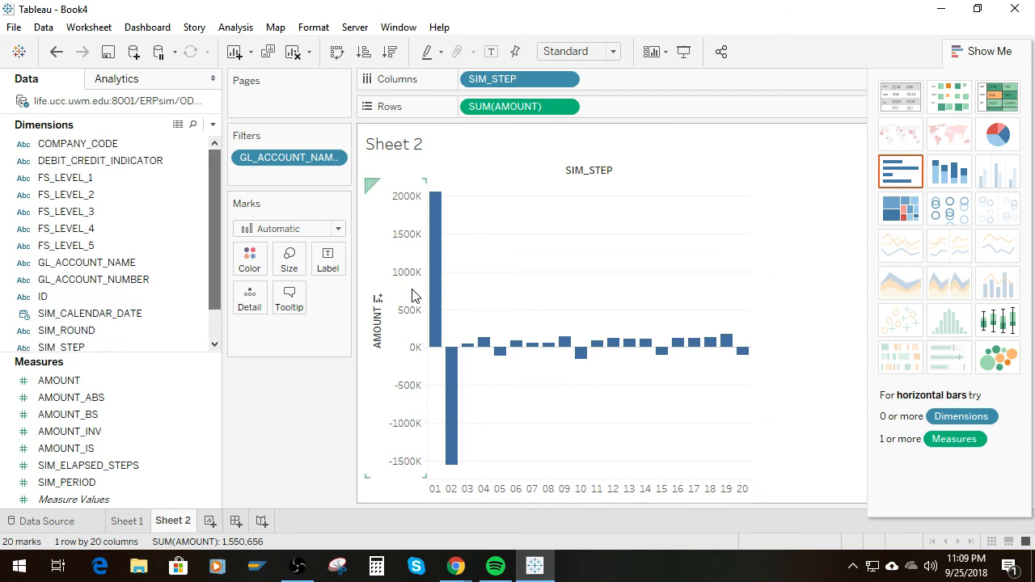
mouse_move(617, 359)
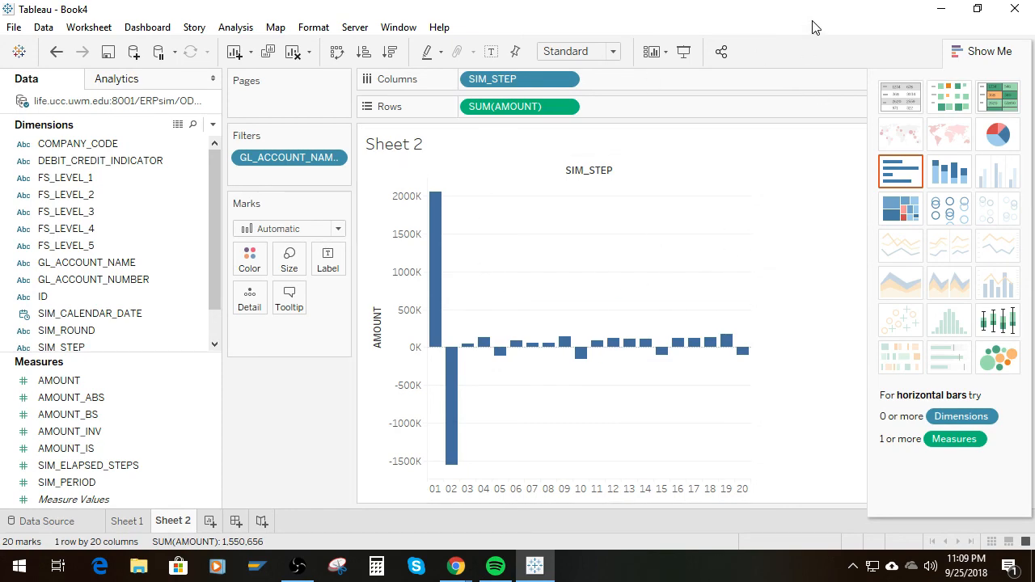
left_click_drag(809, 29, 702, 115)
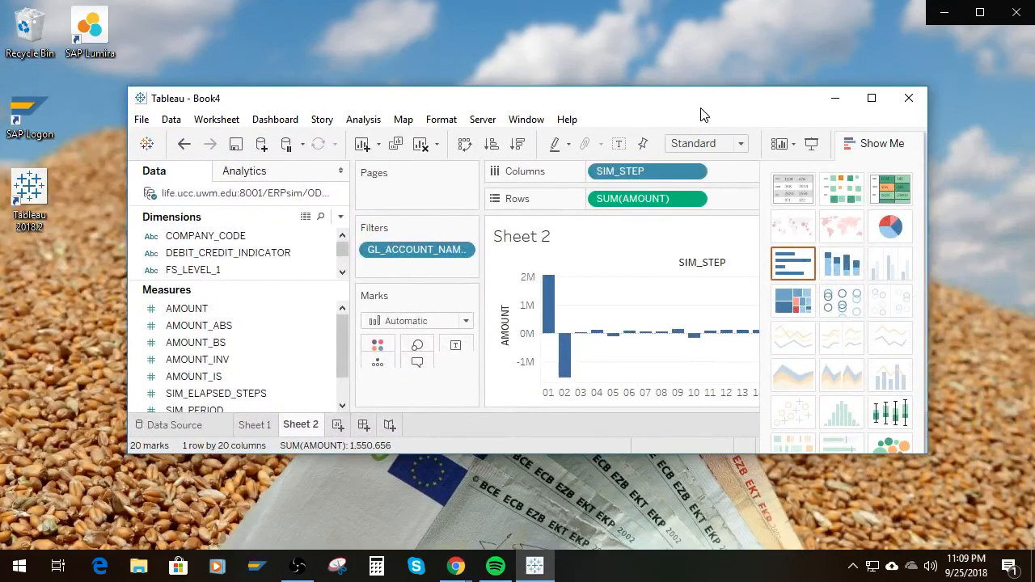